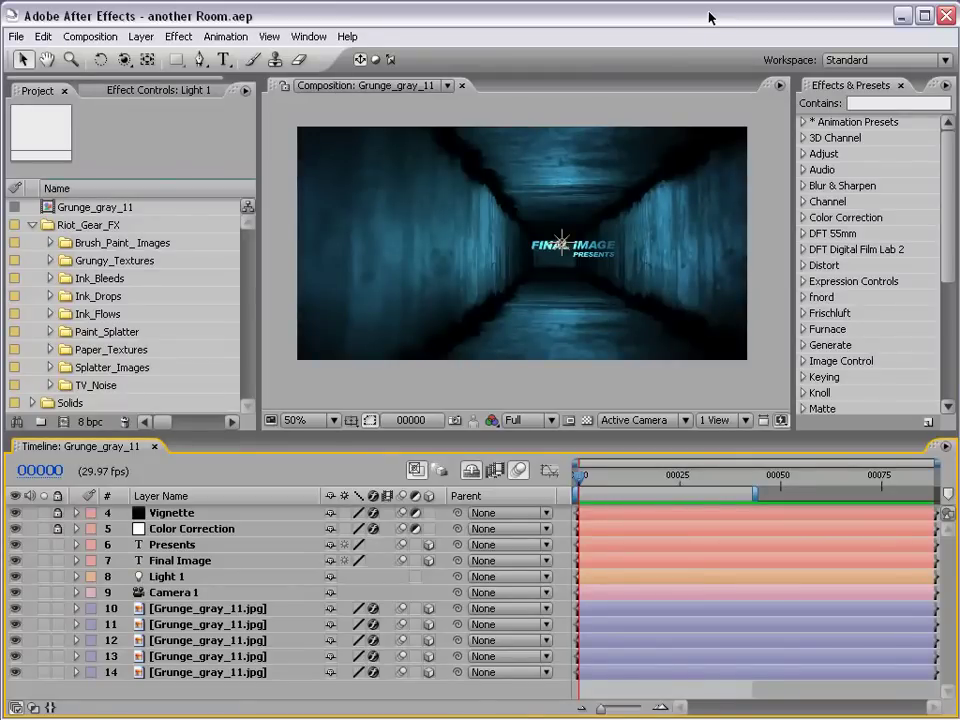
- Play back the Grunge_gray_11 corridor animation, then park the time indicator at frame 34
{"action": "key", "text": "space"}
{"action": "mouse_move", "coordinate": [578, 472]}
{"action": "left_mouse_down"}
{"action": "mouse_move", "coordinate": [705, 487]}
{"action": "mouse_move", "coordinate": [566, 485]}
{"action": "left_mouse_up"}
{"action": "left_click_drag", "start_coordinate": [566, 485], "coordinate": [718, 482]}
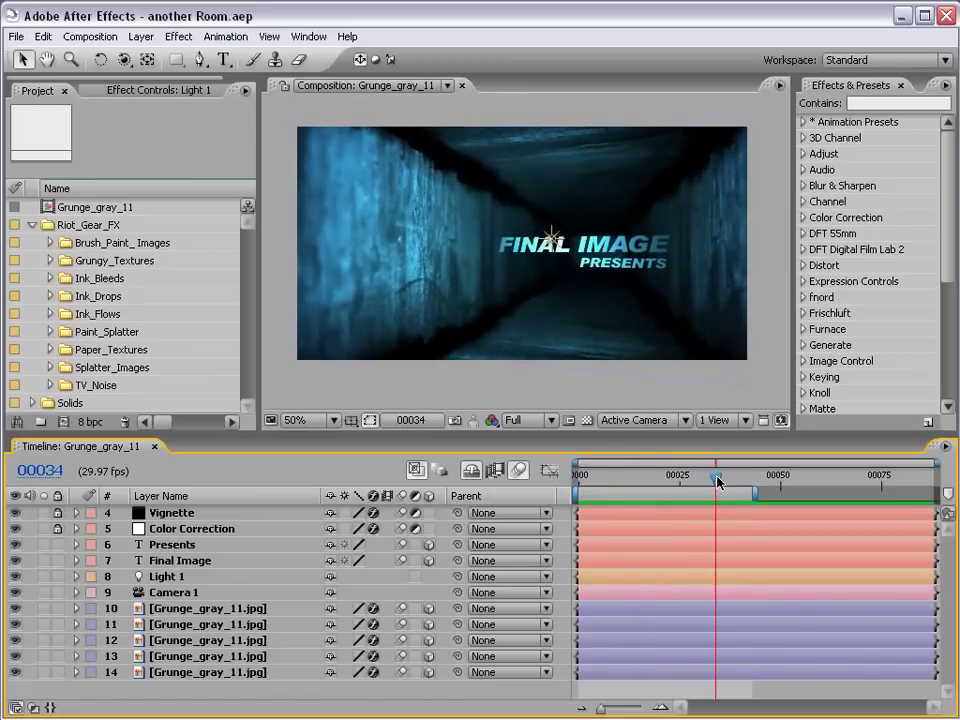
{"action": "left_click", "coordinate": [515, 400]}
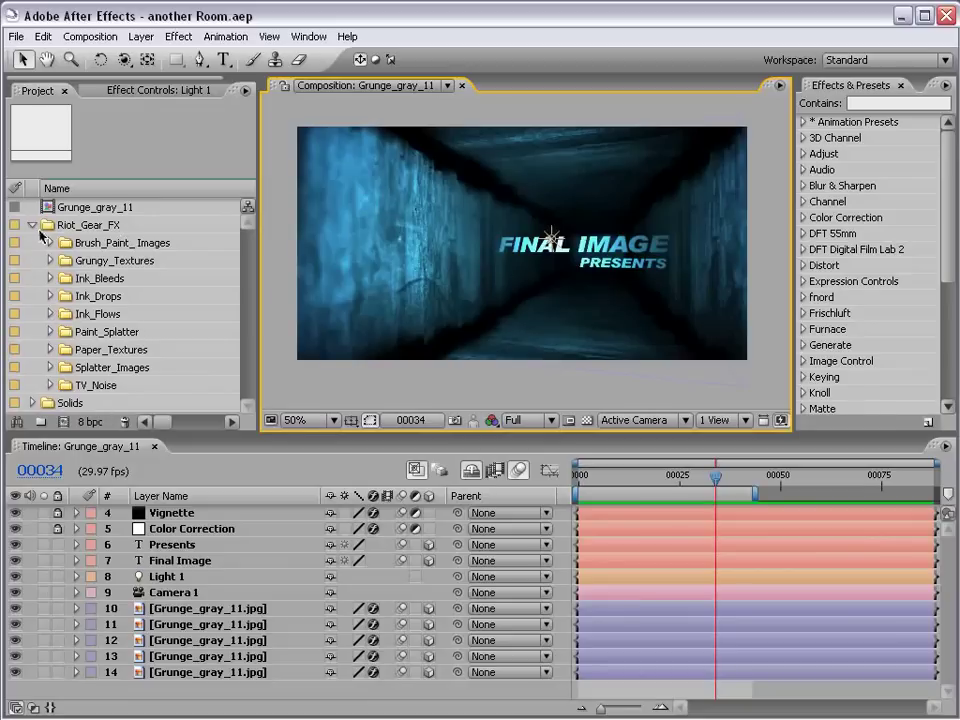
- Expand Grungy_Textures > Low > Grayscale and open Grunge_gray_11.jpg in its own viewer
{"action": "left_click", "coordinate": [51, 260]}
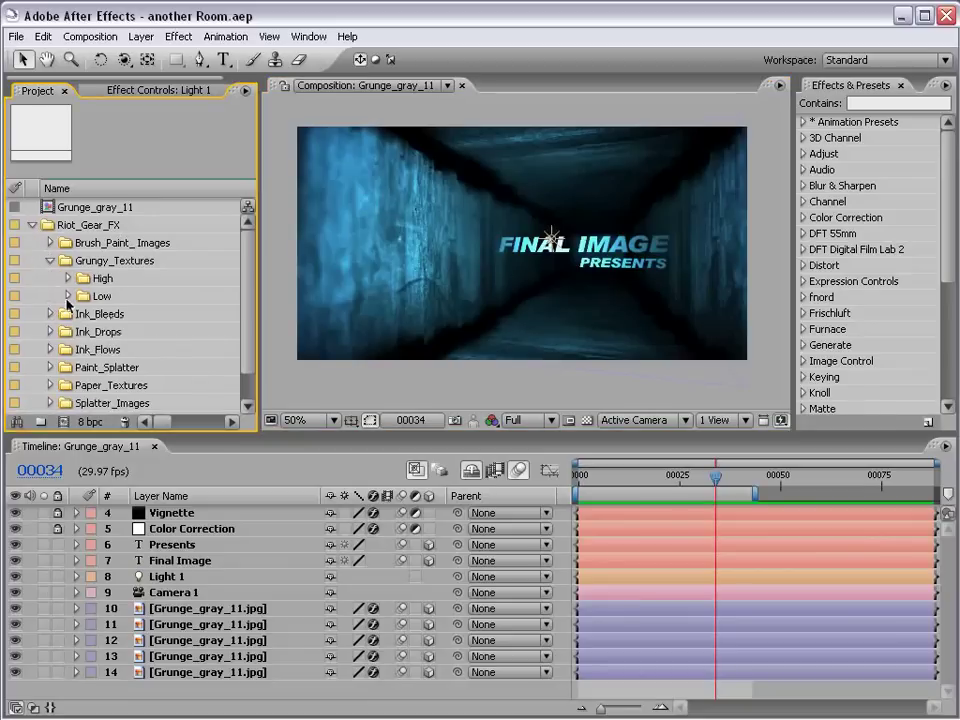
{"action": "left_click", "coordinate": [68, 296]}
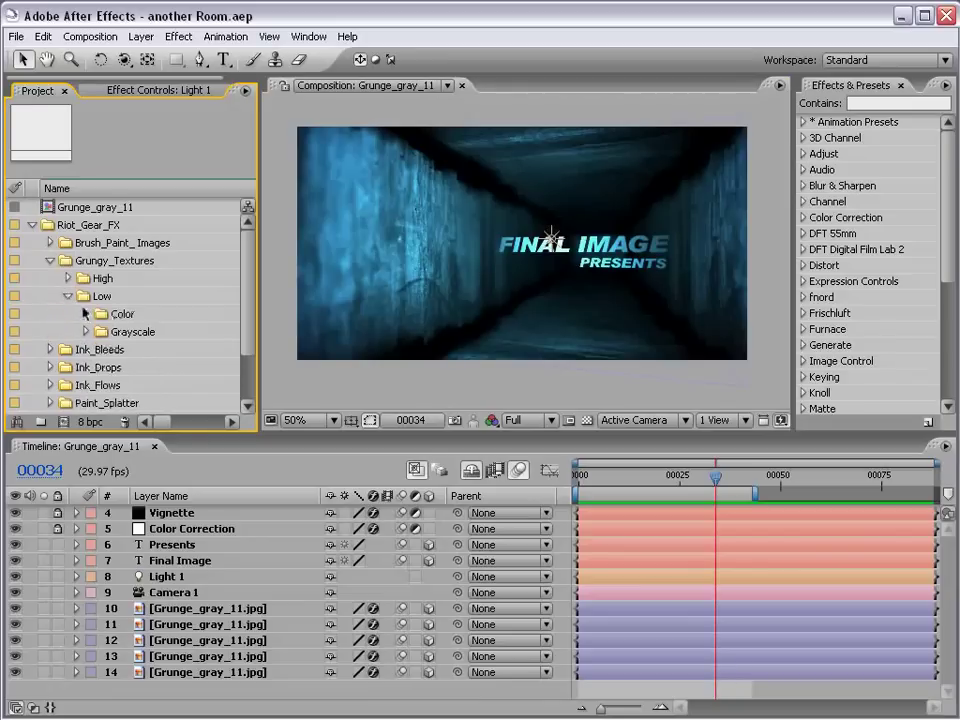
{"action": "left_click", "coordinate": [86, 333]}
{"action": "left_click_drag", "start_coordinate": [249, 311], "coordinate": [250, 320]}
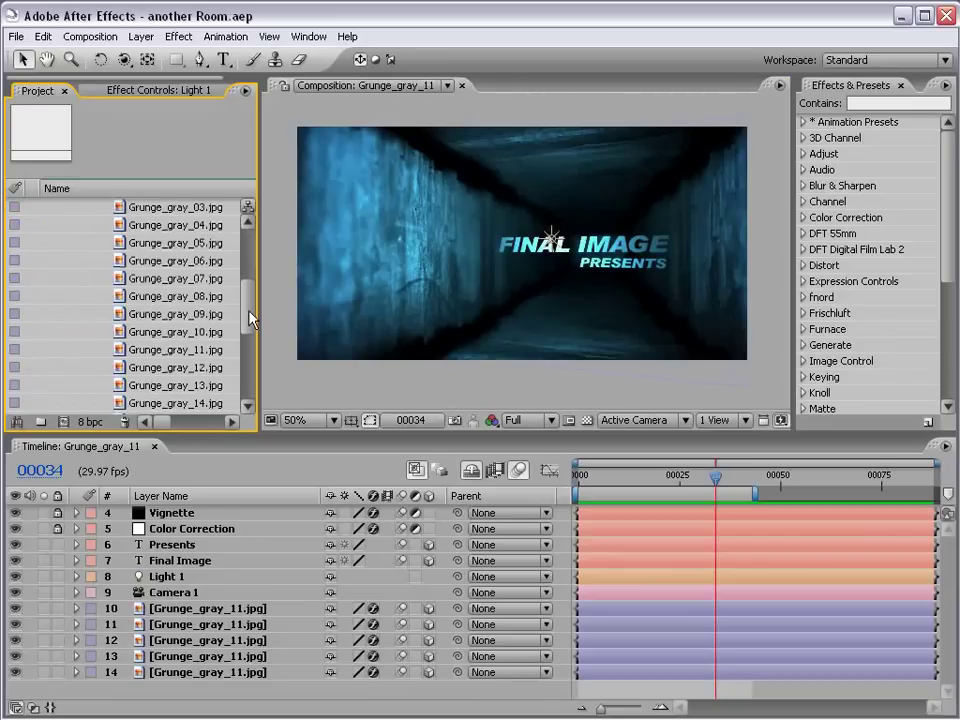
{"action": "left_click", "coordinate": [132, 350]}
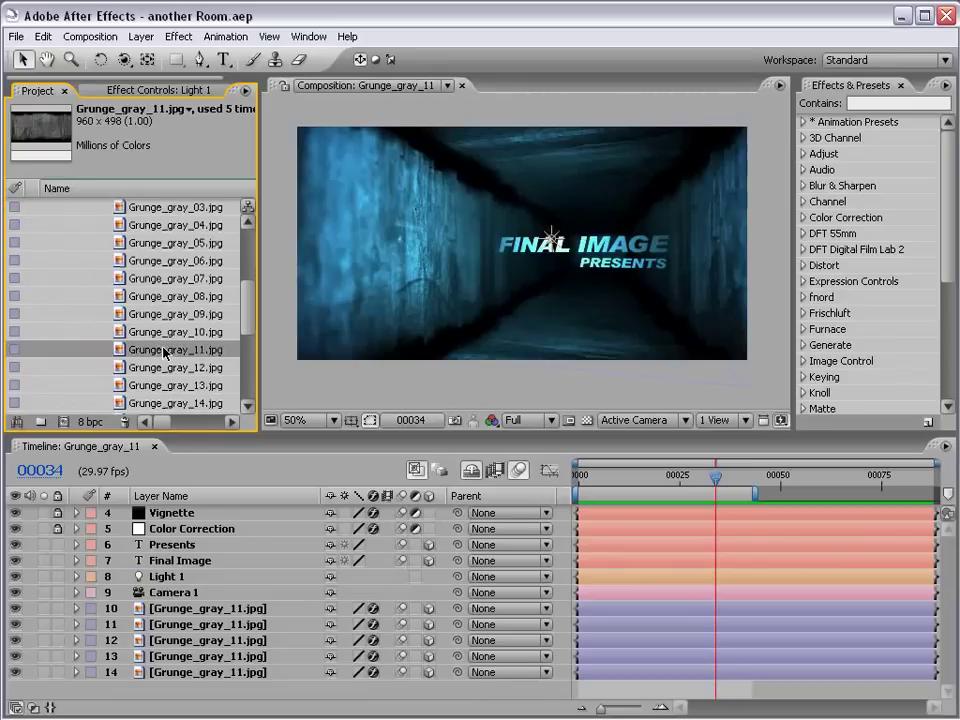
{"action": "double_click", "coordinate": [132, 350]}
{"action": "scroll", "coordinate": [476, 324], "scroll_direction": "down", "scroll_amount": 2}
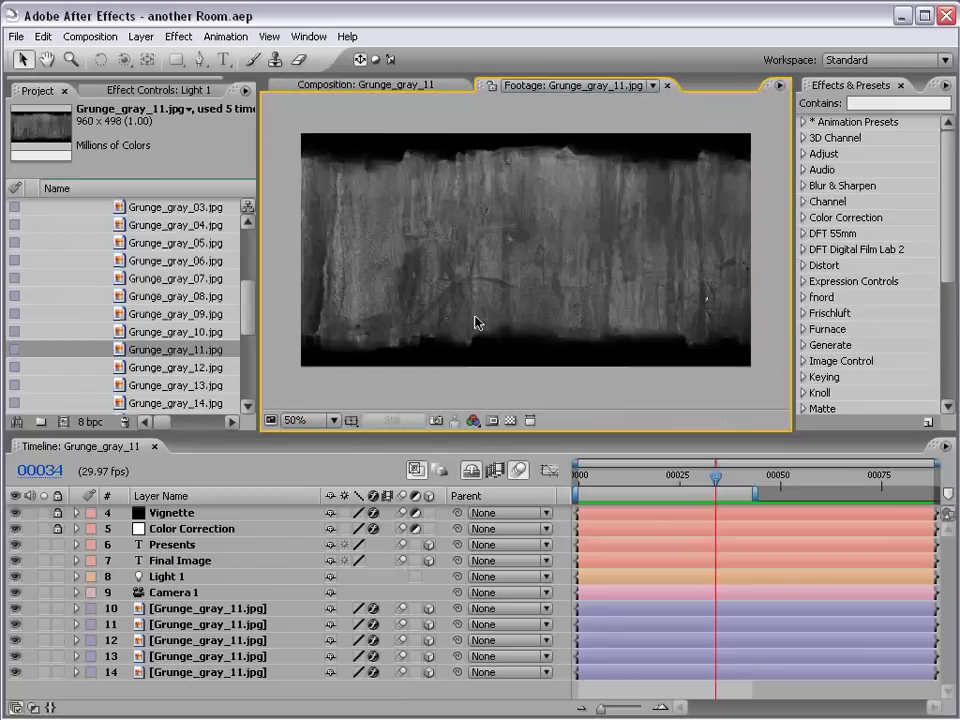
{"action": "scroll", "coordinate": [450, 242], "scroll_direction": "up", "scroll_amount": 2}
{"action": "scroll", "coordinate": [450, 253], "scroll_direction": "down", "scroll_amount": 2}
- Create the Grunge_gray_12 comp from Grunge_gray_11.jpg, make the layer 3D, and reveal its rotation values
{"action": "left_click_drag", "start_coordinate": [183, 356], "coordinate": [64, 422]}
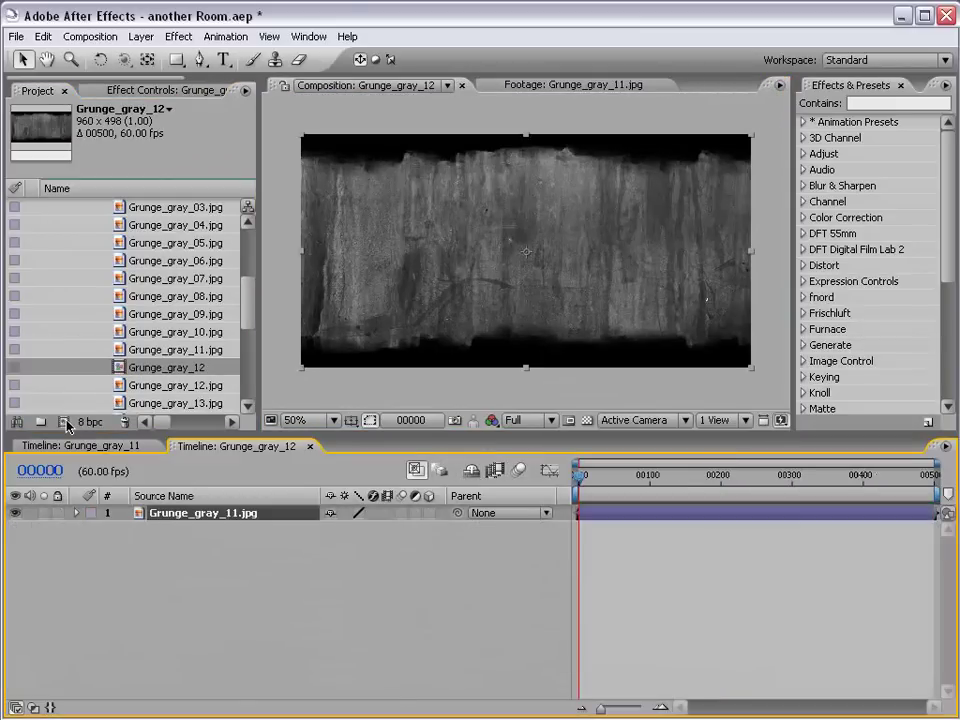
{"action": "left_click", "coordinate": [645, 587]}
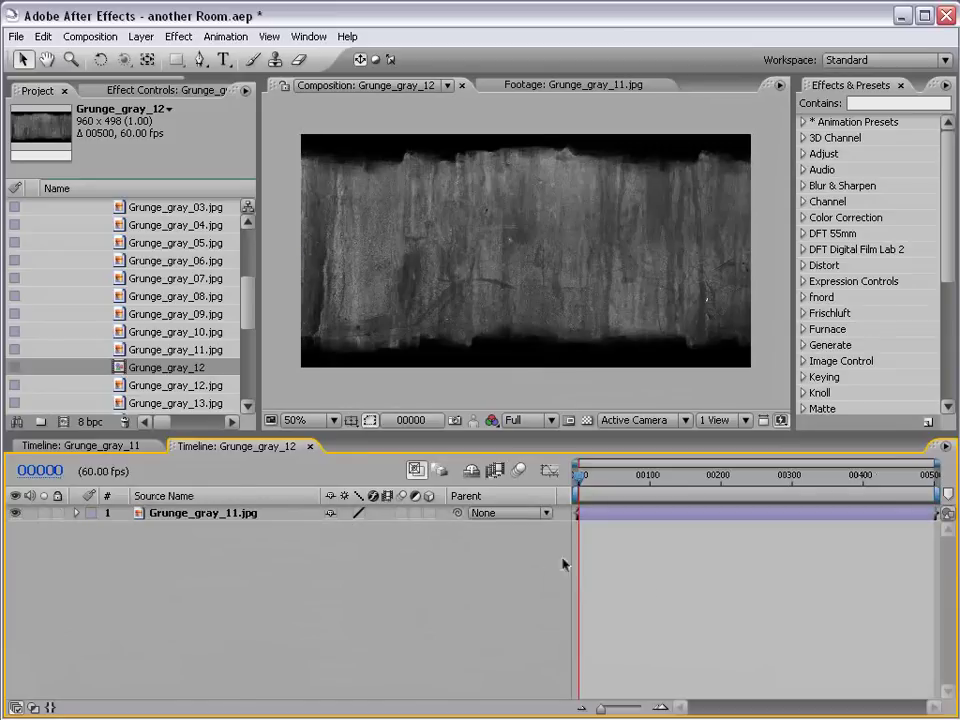
{"action": "left_click", "coordinate": [429, 513]}
{"action": "left_click", "coordinate": [613, 515]}
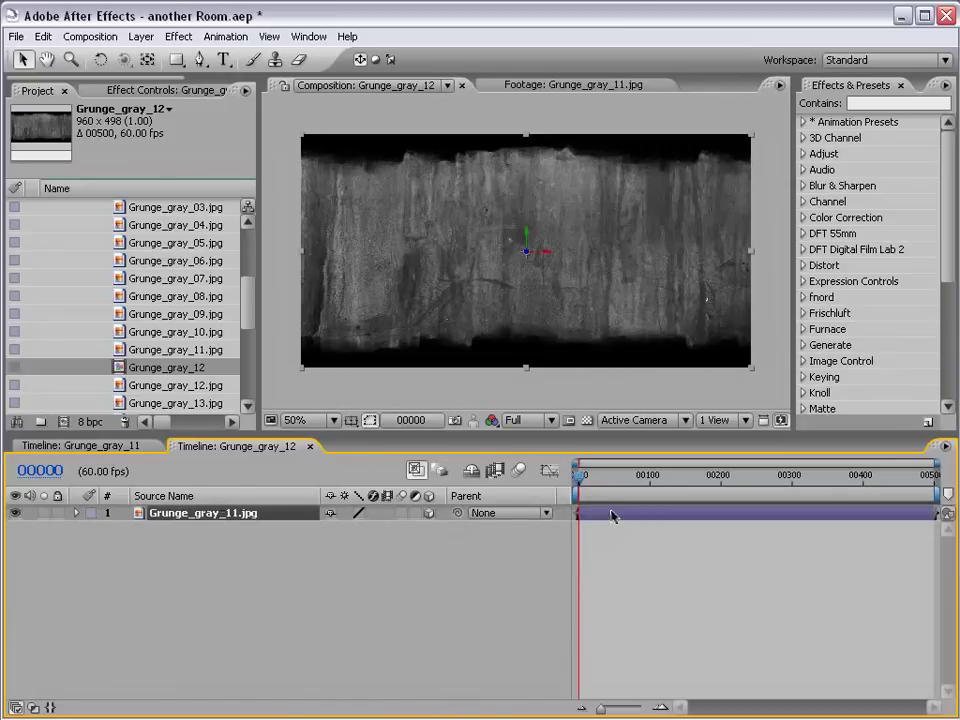
{"action": "left_click", "coordinate": [100, 59]}
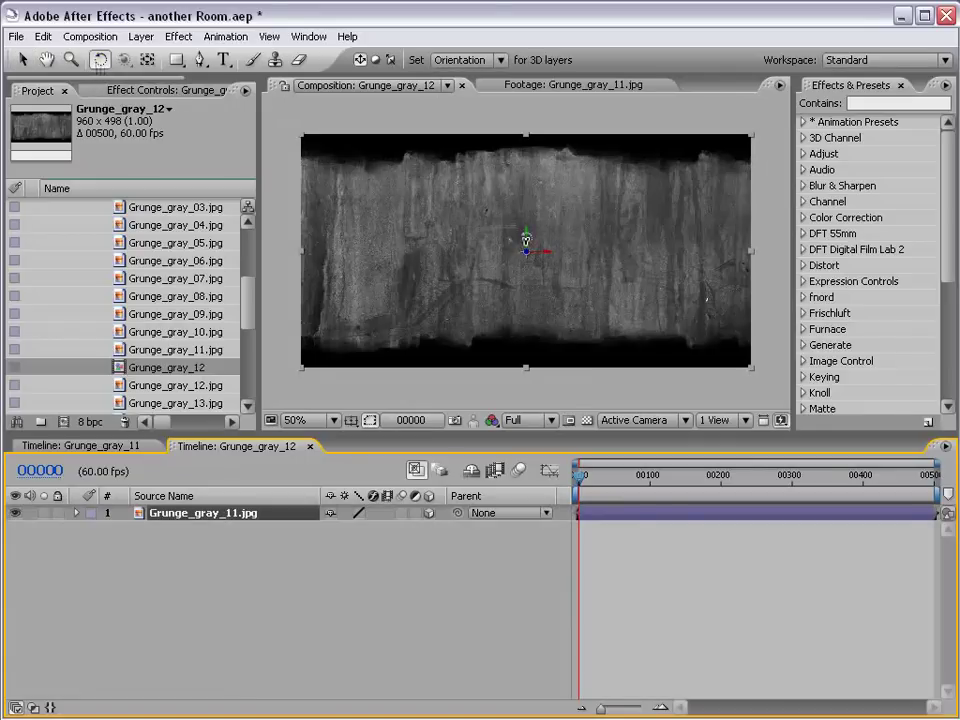
{"action": "key", "text": "r"}
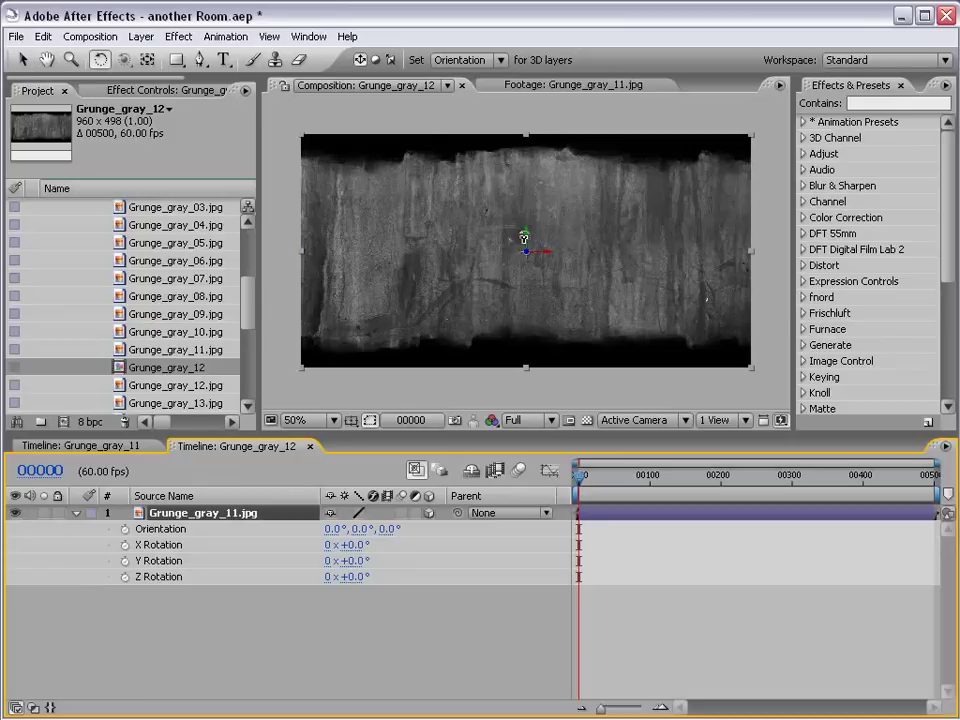
- Turn the texture to 270° around Y and slide it left as the left wall
{"action": "left_click_drag", "start_coordinate": [527, 240], "coordinate": [560, 240]}
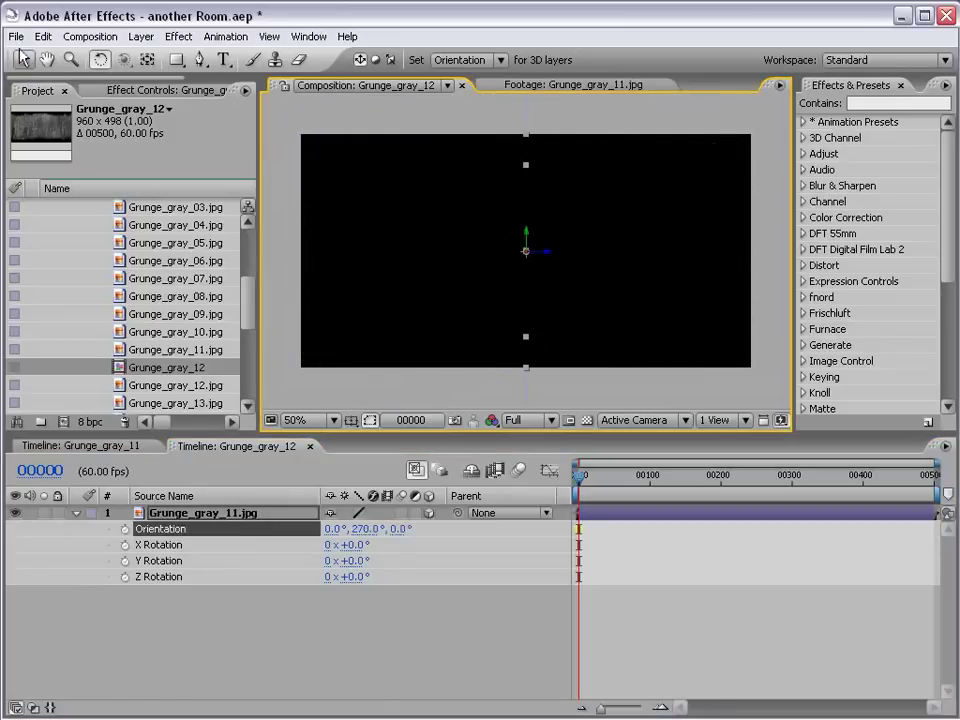
{"action": "key", "text": "v"}
{"action": "left_click_drag", "start_coordinate": [548, 252], "coordinate": [390, 255]}
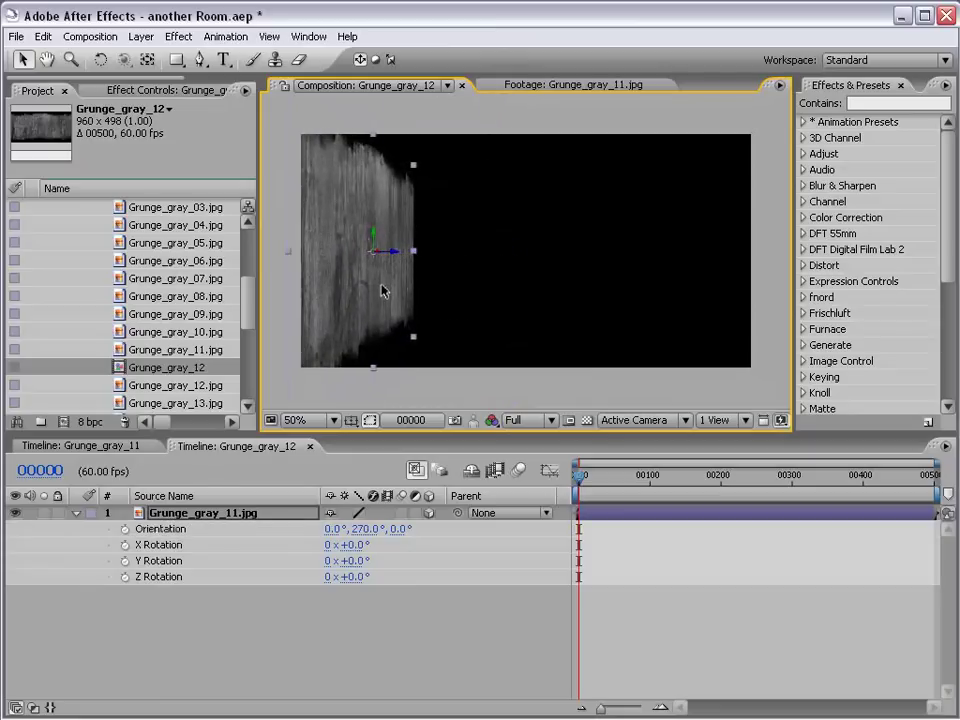
- Duplicate the wall layer and move the copy to the right side
{"action": "left_click", "coordinate": [265, 549]}
{"action": "left_click", "coordinate": [216, 515]}
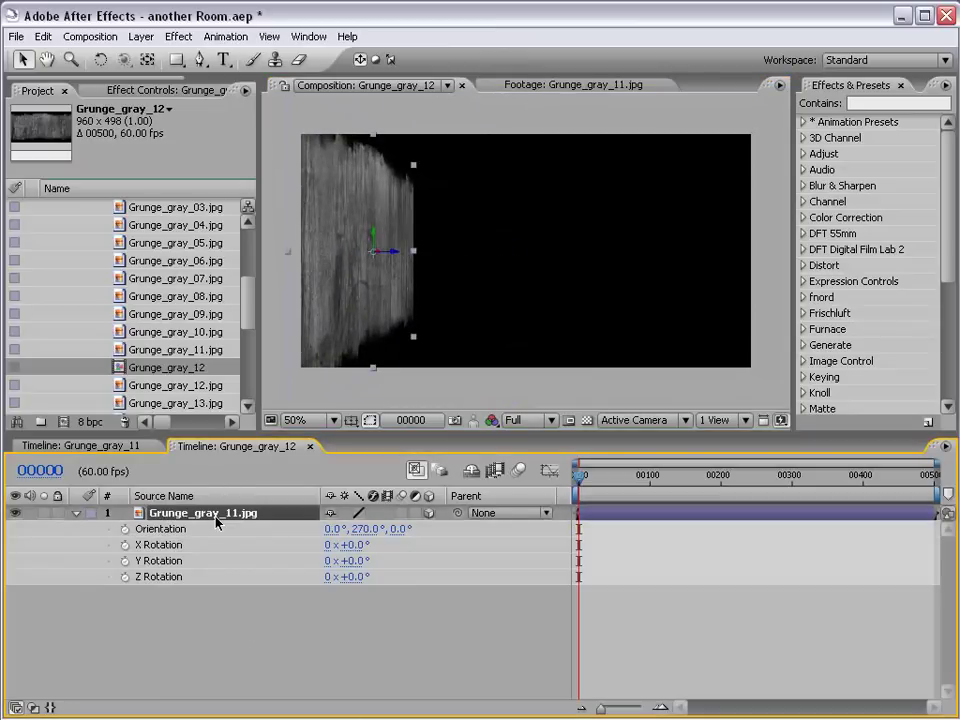
{"action": "left_click", "coordinate": [45, 38]}
{"action": "left_click", "coordinate": [85, 201]}
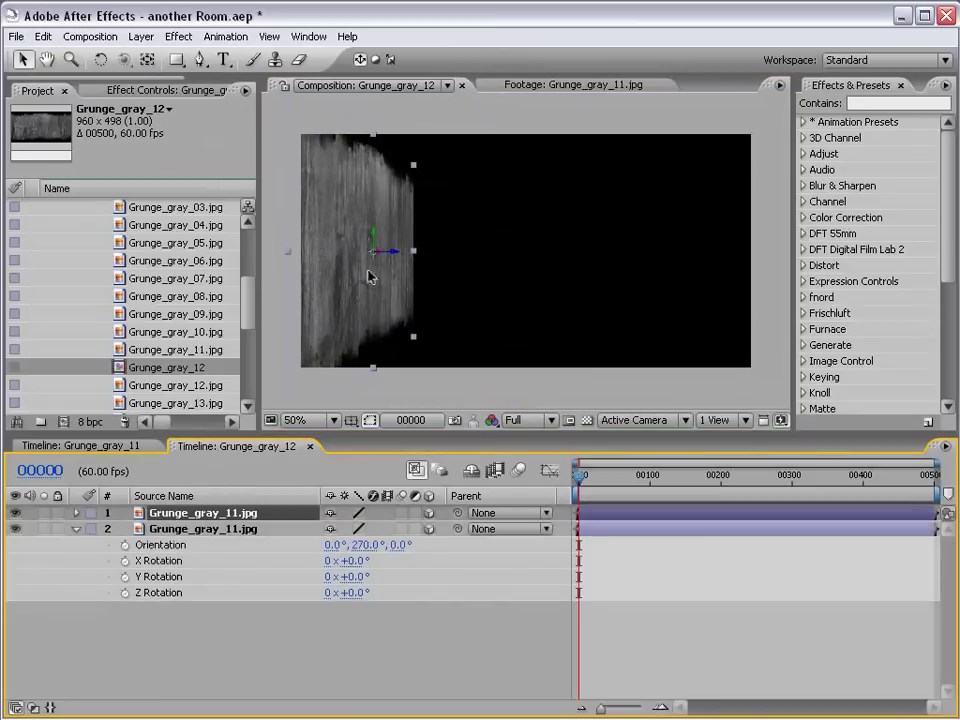
{"action": "left_click_drag", "start_coordinate": [391, 254], "coordinate": [707, 257]}
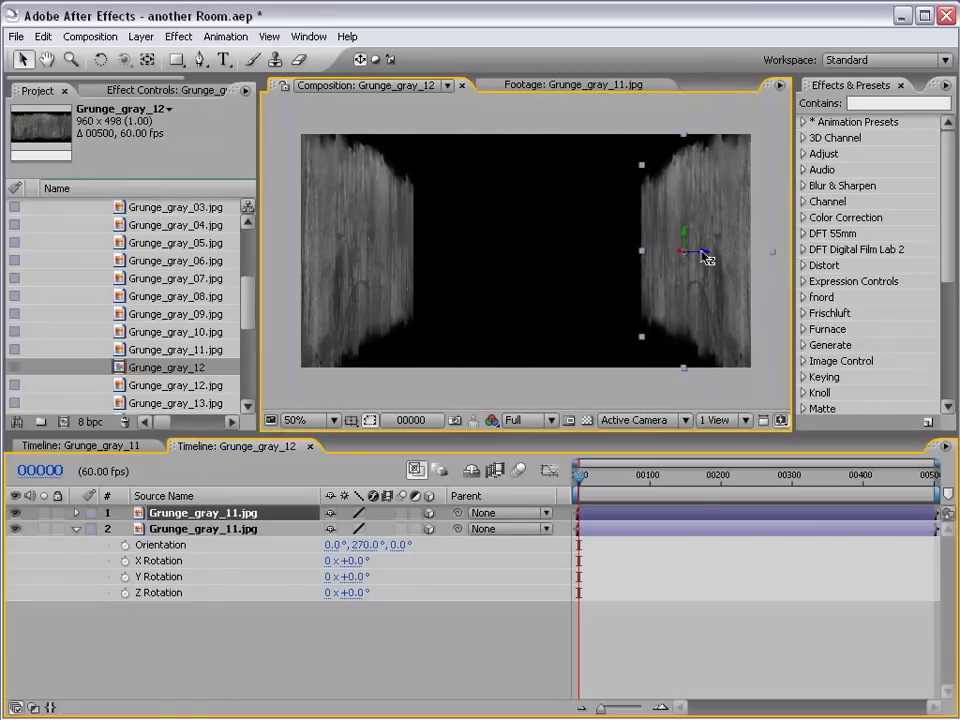
- Make a third copy of the wall and rotate it to lie flat as the floor
{"action": "left_click", "coordinate": [218, 516]}
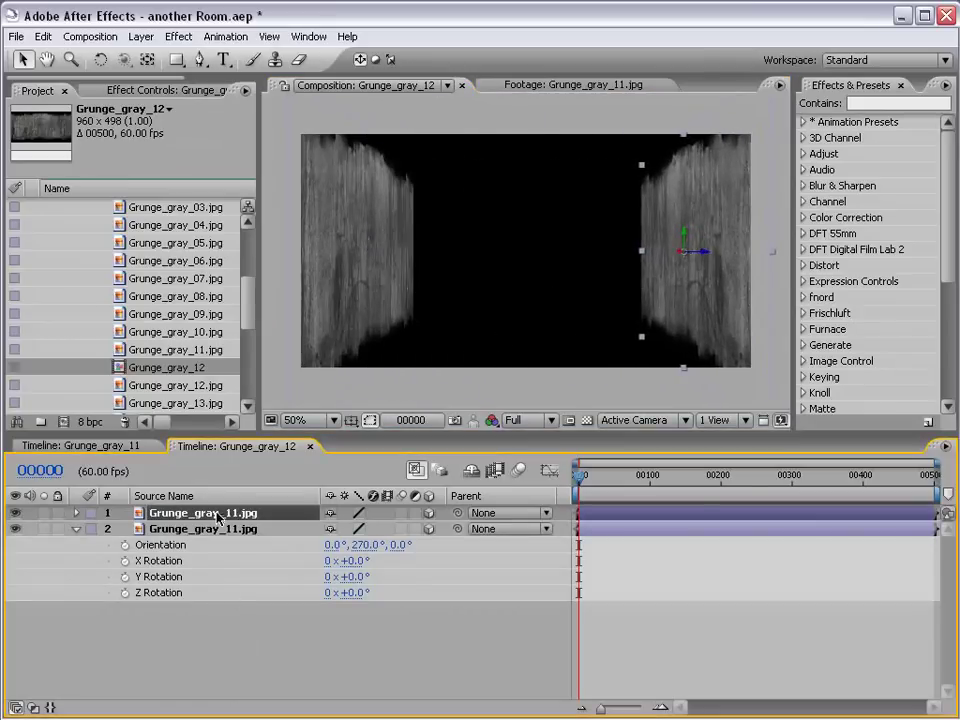
{"action": "key", "text": "ctrl+d"}
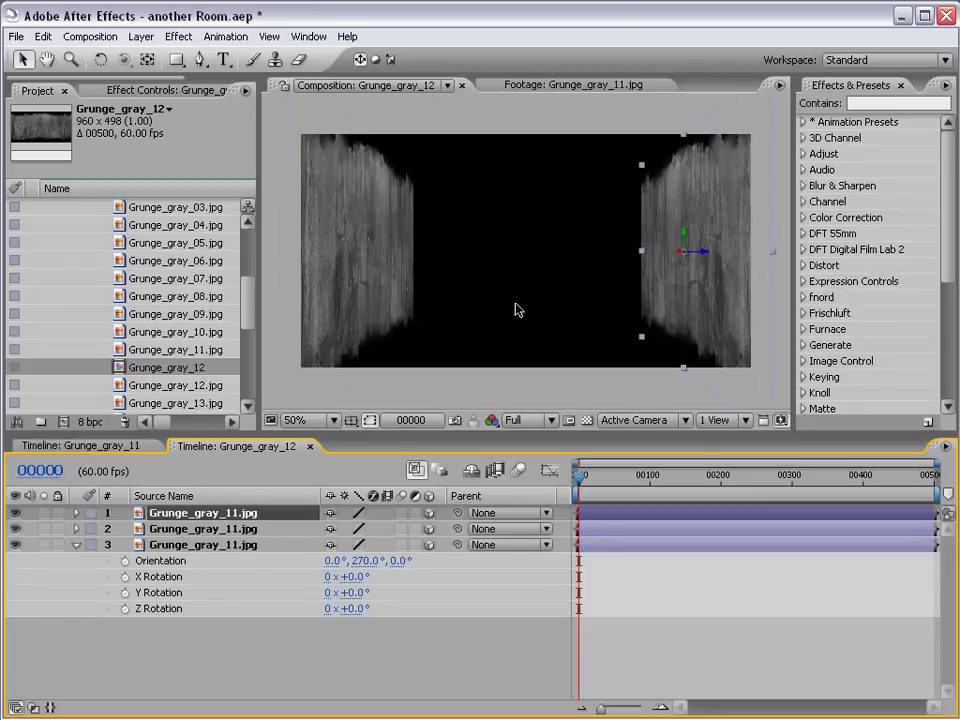
{"action": "key", "text": "w"}
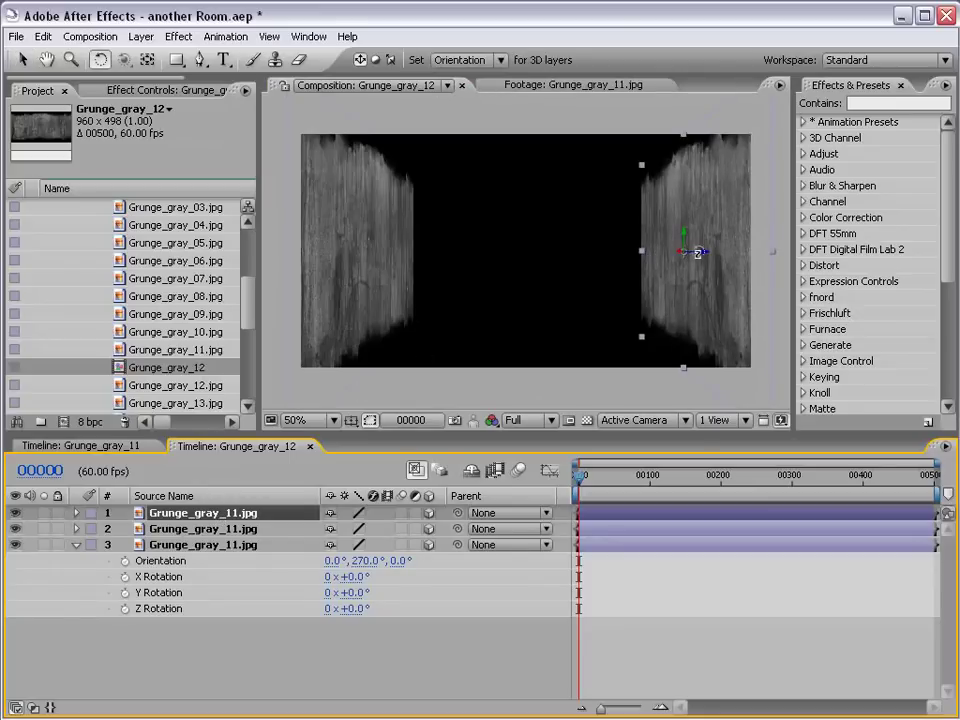
{"action": "mouse_move", "coordinate": [690, 253]}
{"action": "left_mouse_down"}
{"action": "mouse_move", "coordinate": [664, 279]}
{"action": "mouse_move", "coordinate": [668, 333]}
{"action": "mouse_move", "coordinate": [661, 317]}
{"action": "mouse_move", "coordinate": [530, 316]}
{"action": "left_mouse_up"}
- Show the transparency grid and slide both side walls into line with the floor
{"action": "key", "text": "v"}
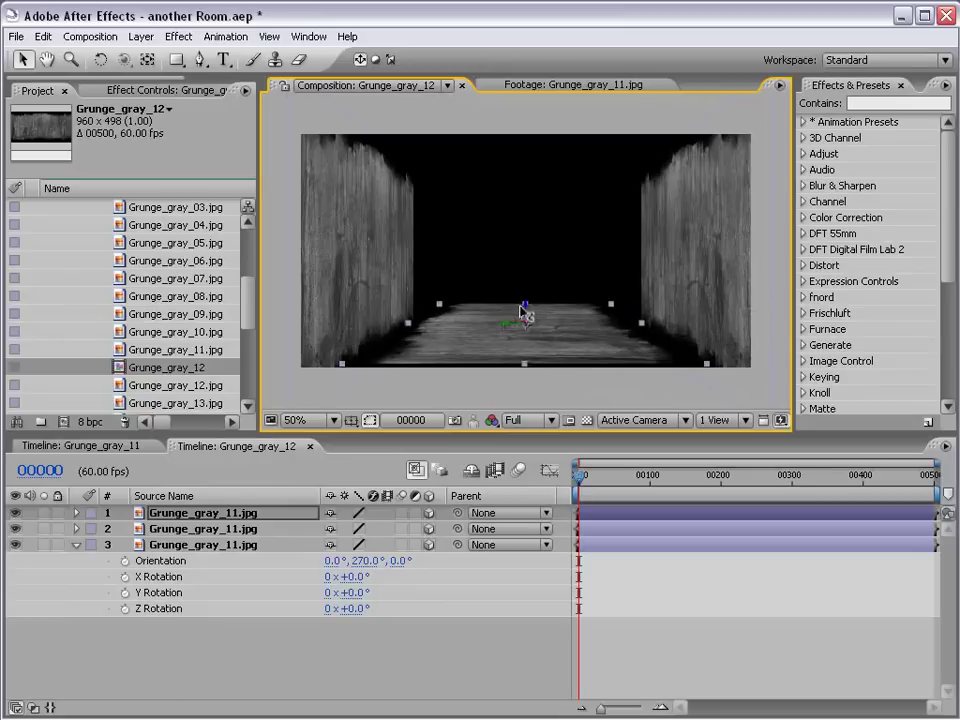
{"action": "left_click", "coordinate": [587, 420]}
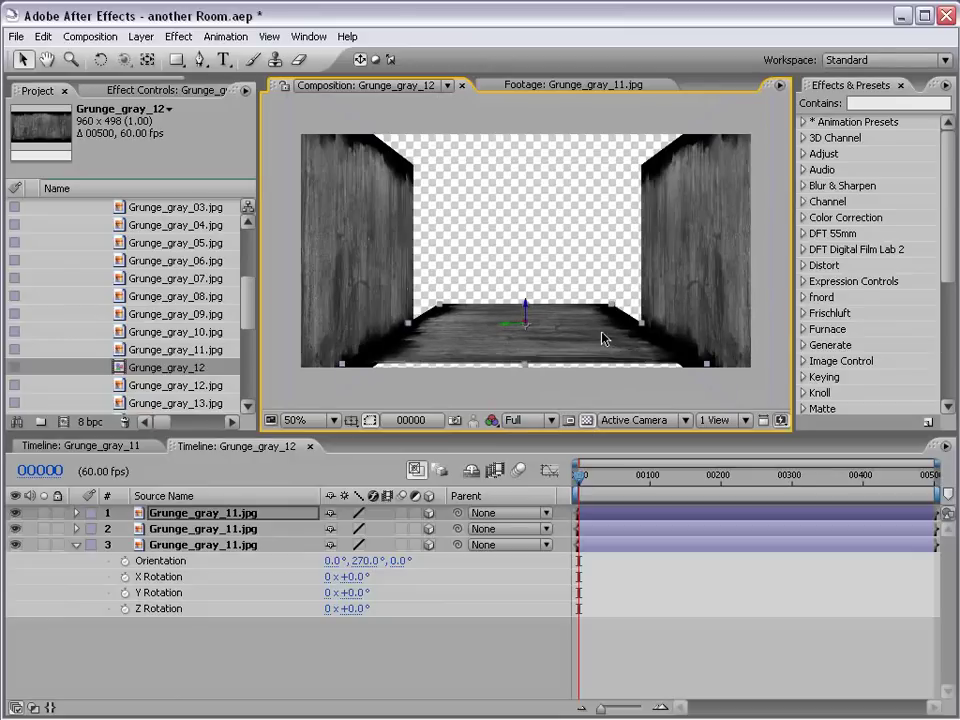
{"action": "left_click", "coordinate": [678, 288]}
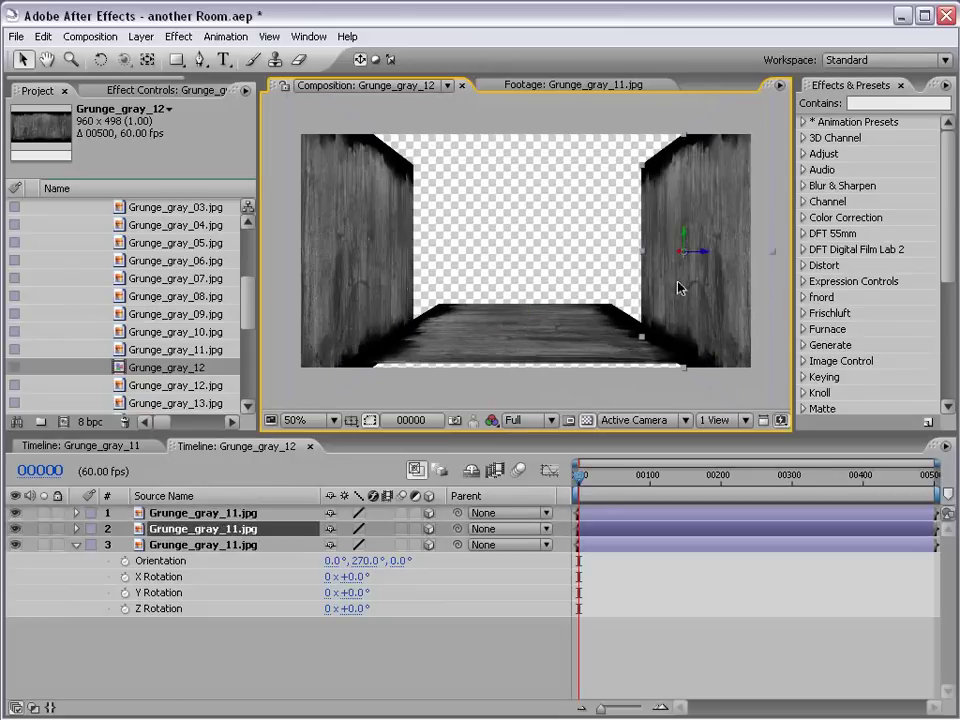
{"action": "mouse_move", "coordinate": [700, 252]}
{"action": "left_mouse_down"}
{"action": "mouse_move", "coordinate": [652, 251]}
{"action": "mouse_move", "coordinate": [639, 199]}
{"action": "left_mouse_up"}
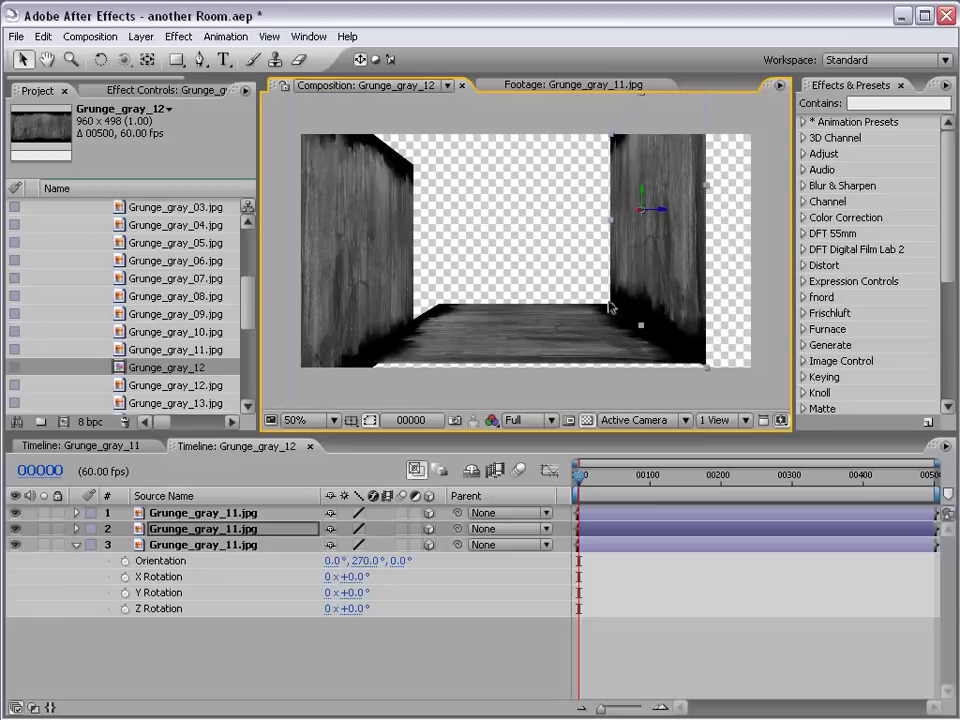
{"action": "mouse_move", "coordinate": [371, 272]}
{"action": "left_mouse_down"}
{"action": "mouse_move", "coordinate": [376, 214]}
{"action": "mouse_move", "coordinate": [437, 232]}
{"action": "mouse_move", "coordinate": [418, 205]}
{"action": "left_mouse_up"}
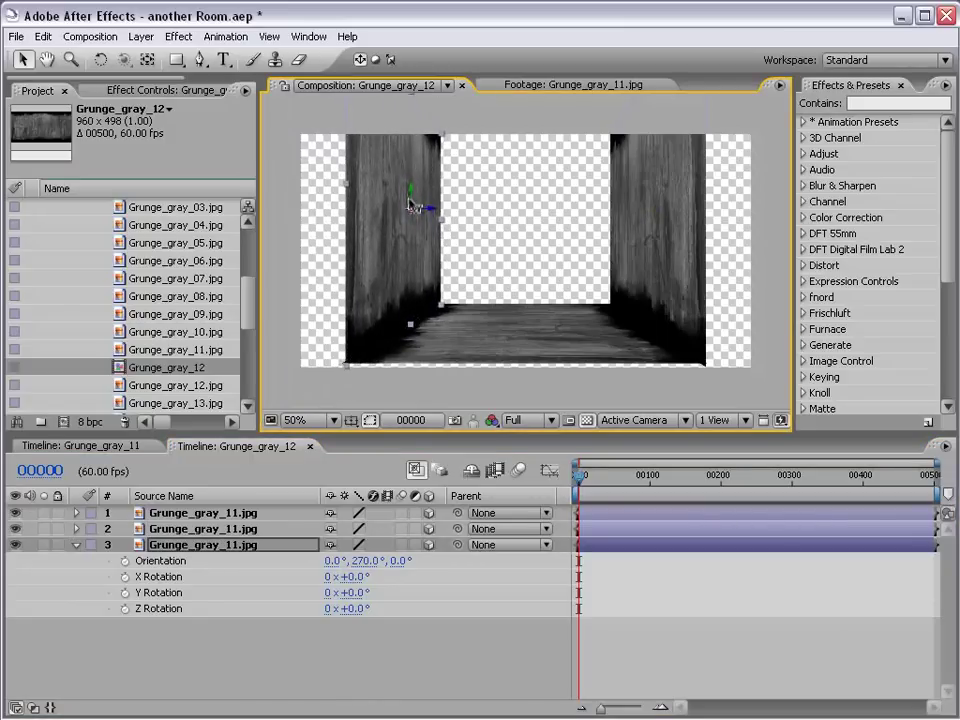
{"action": "left_click", "coordinate": [635, 225]}
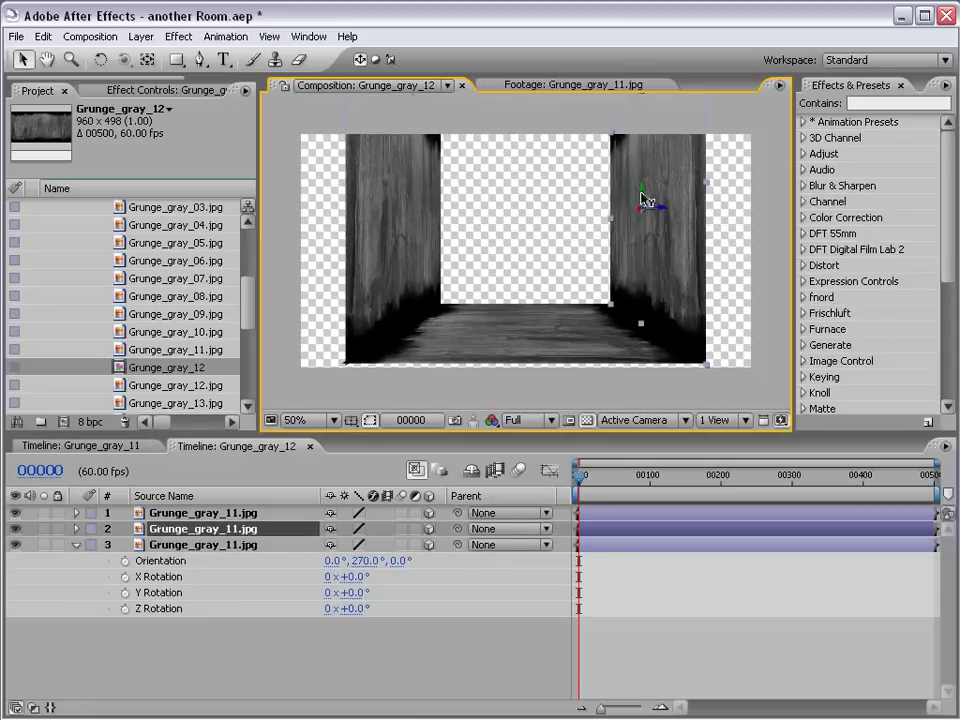
{"action": "left_click", "coordinate": [588, 651]}
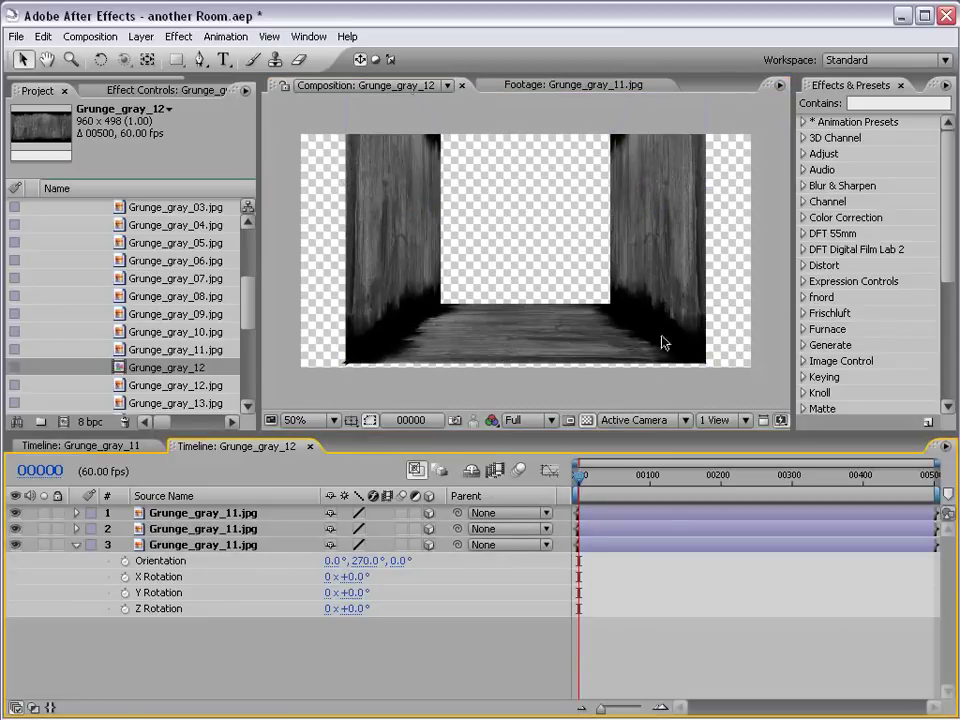
- Duplicate the floor panel and raise the copy to the top as the ceiling
{"action": "left_click", "coordinate": [456, 344]}
{"action": "left_click", "coordinate": [43, 36]}
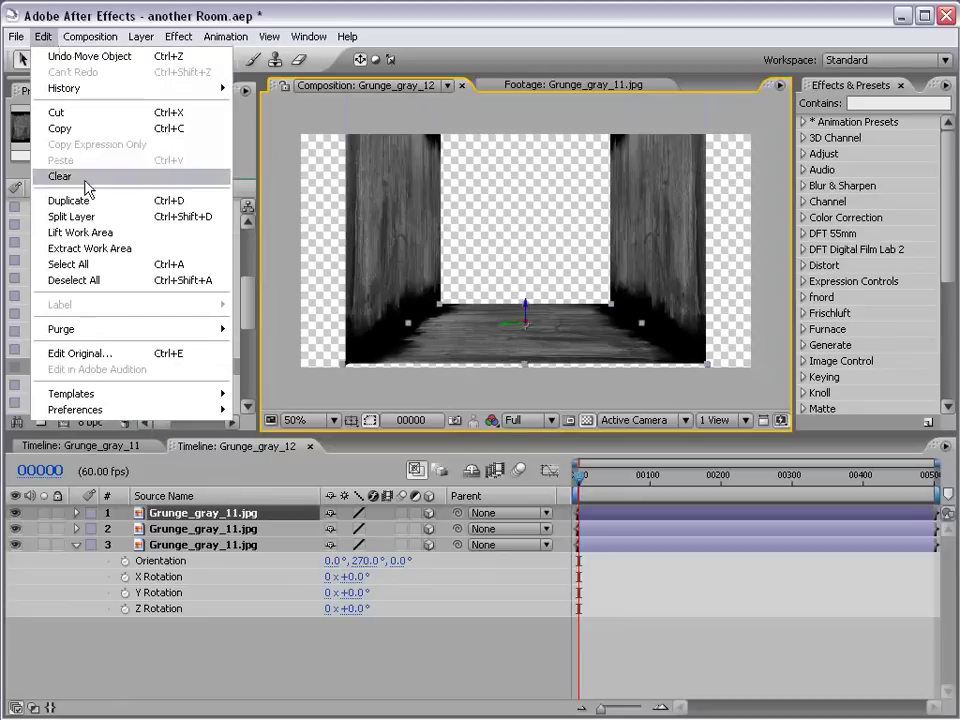
{"action": "left_click", "coordinate": [130, 201]}
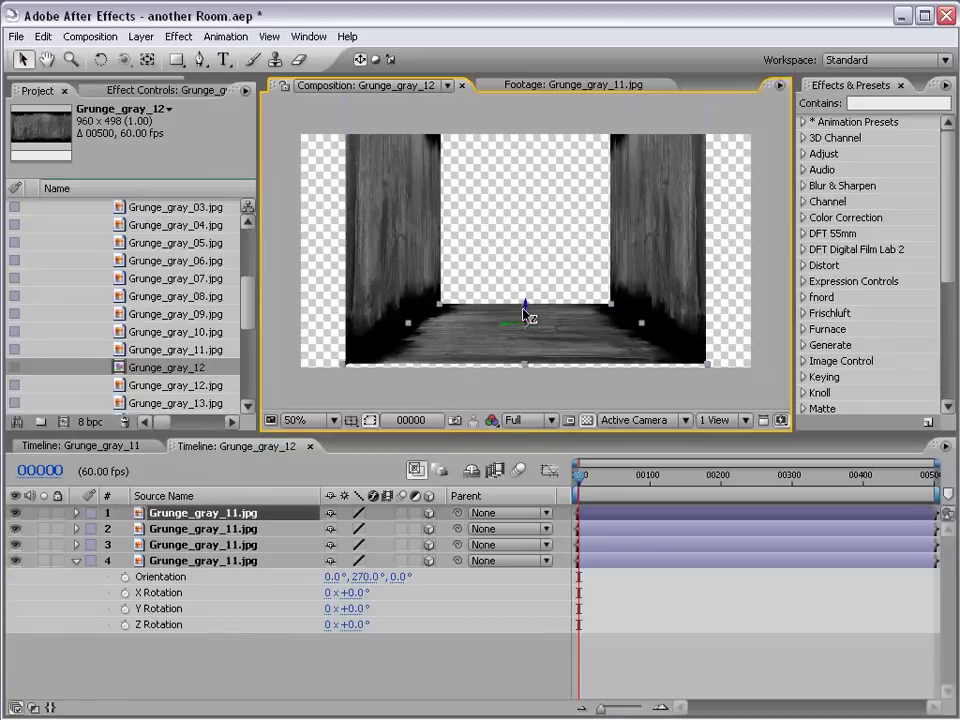
{"action": "left_click_drag", "start_coordinate": [528, 316], "coordinate": [515, 90]}
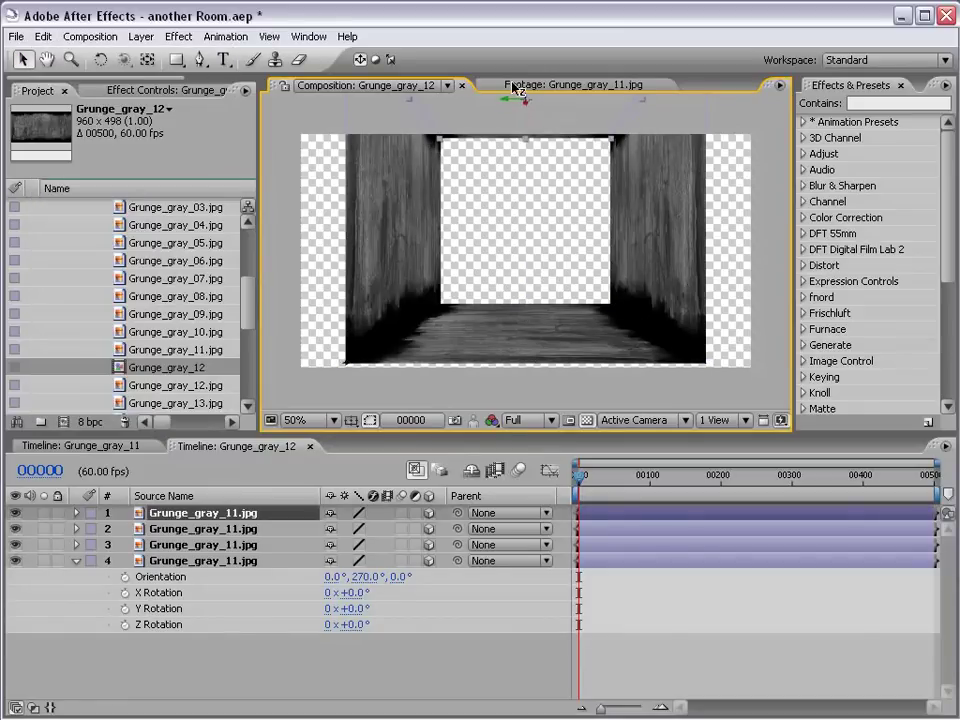
{"action": "left_click", "coordinate": [568, 222]}
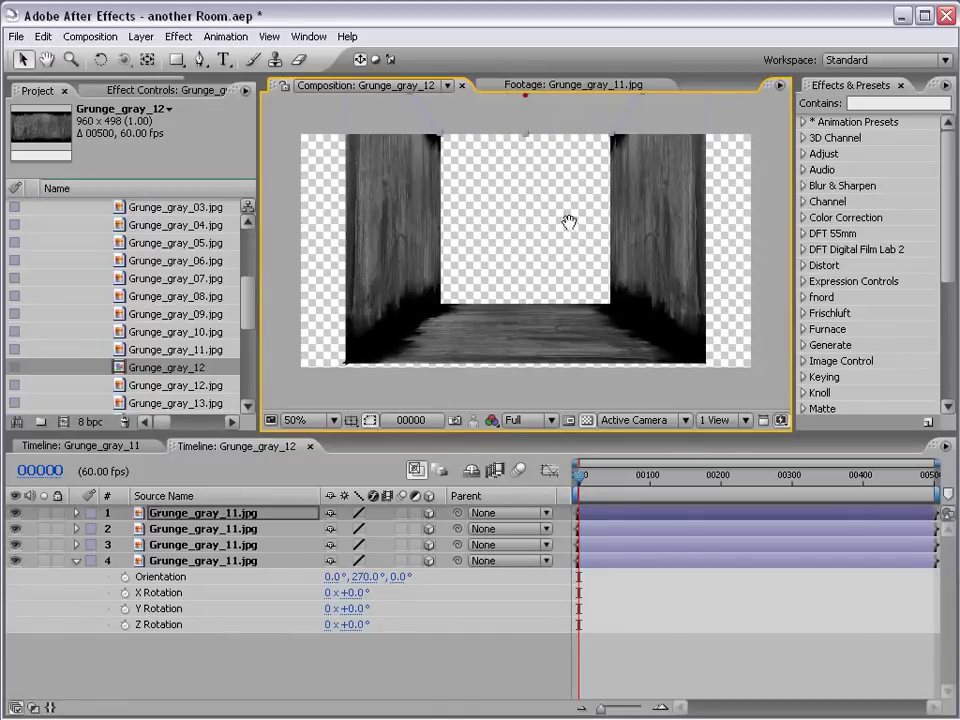
{"action": "left_click_drag", "start_coordinate": [568, 222], "coordinate": [542, 255]}
- Add a new camera to the composition using the 35mm lens preset
{"action": "left_click", "coordinate": [141, 37]}
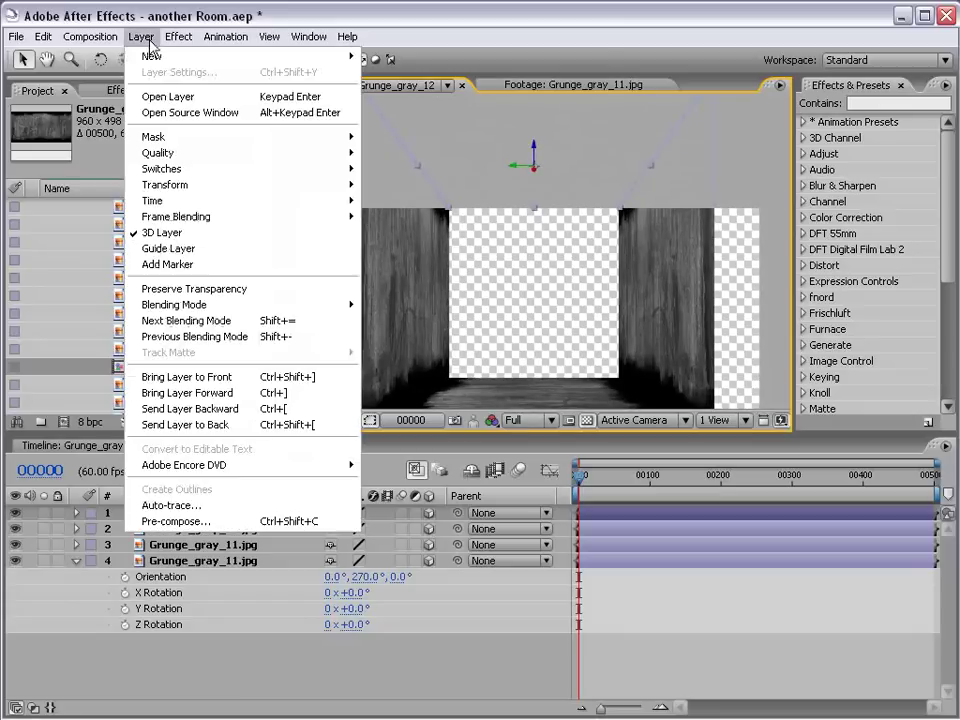
{"action": "mouse_move", "coordinate": [152, 56]}
{"action": "left_click", "coordinate": [392, 101]}
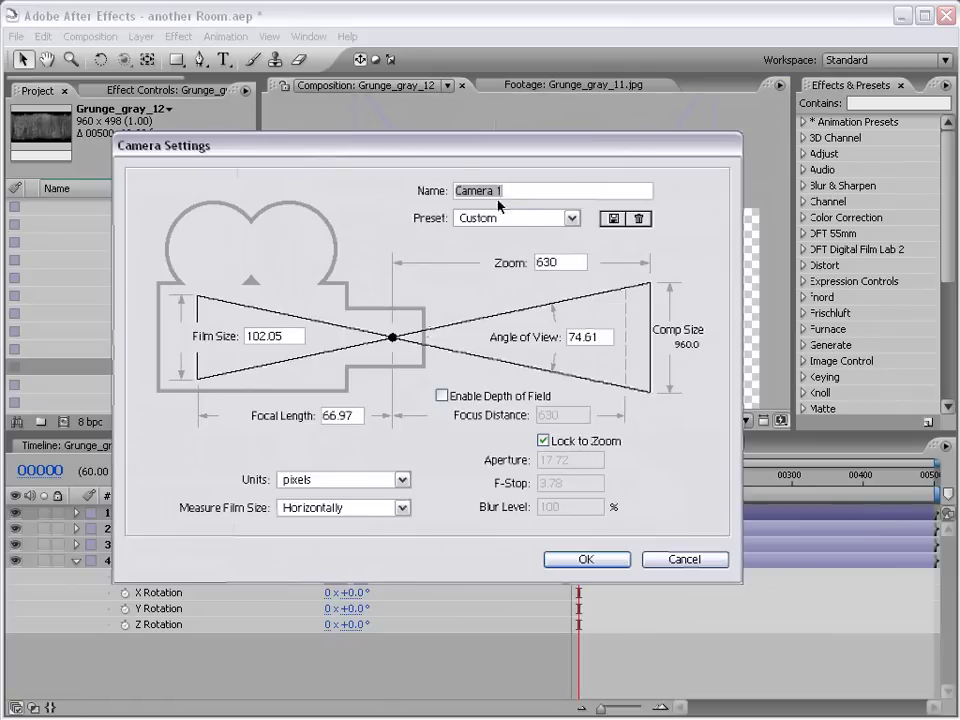
{"action": "left_click", "coordinate": [507, 218]}
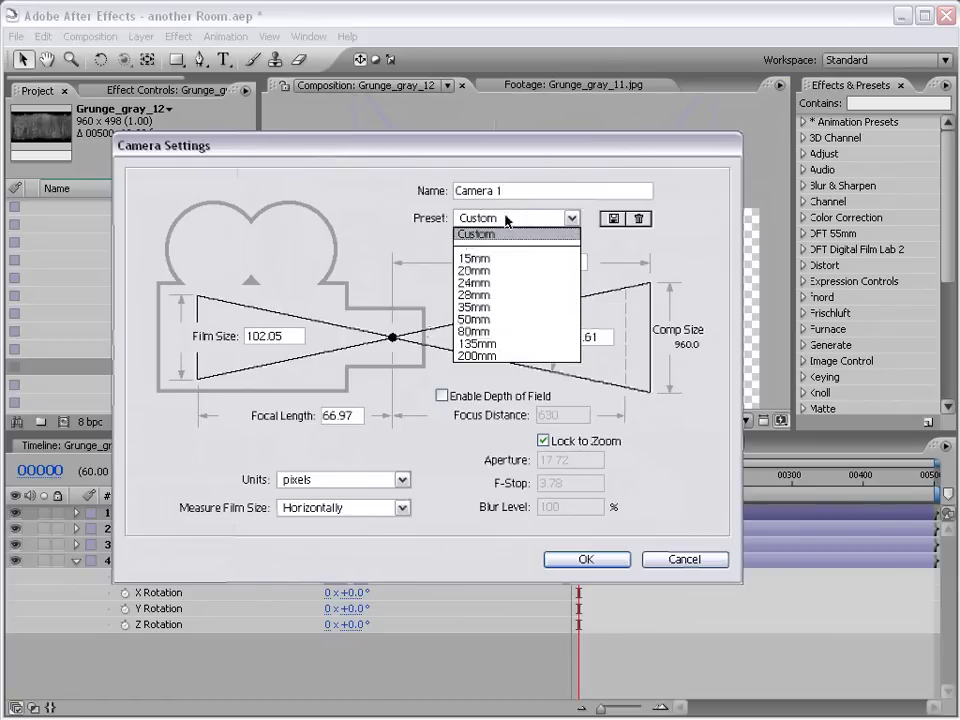
{"action": "left_click", "coordinate": [484, 306]}
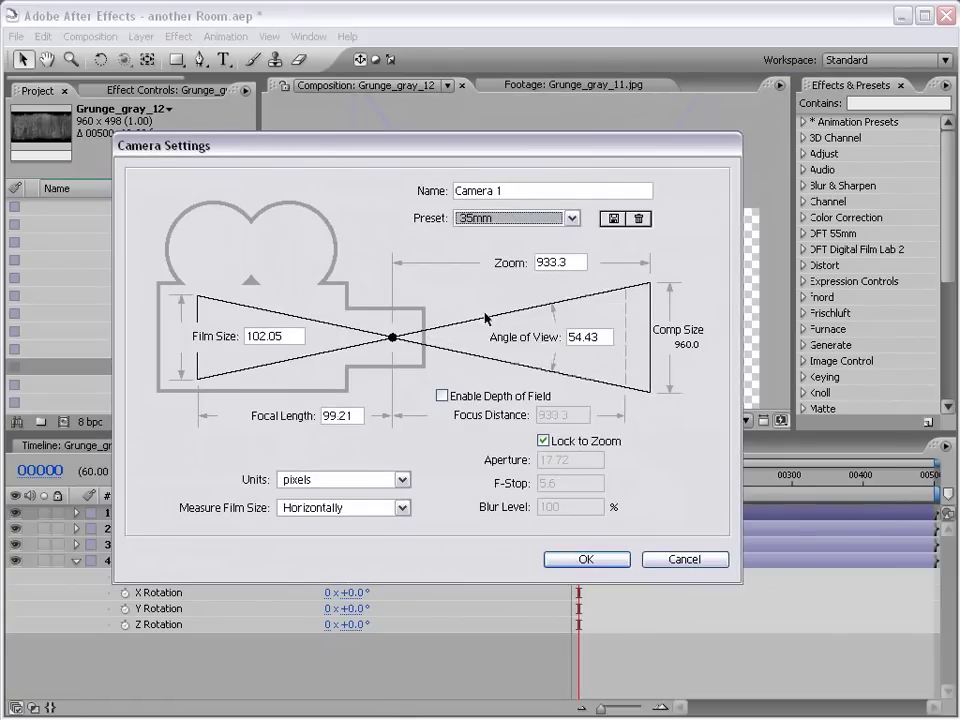
{"action": "left_click", "coordinate": [583, 560]}
- Dolly the camera in with Track Z and shift it with Track XY to centre the corridor
{"action": "scroll", "coordinate": [553, 321], "scroll_direction": "down", "scroll_amount": 2}
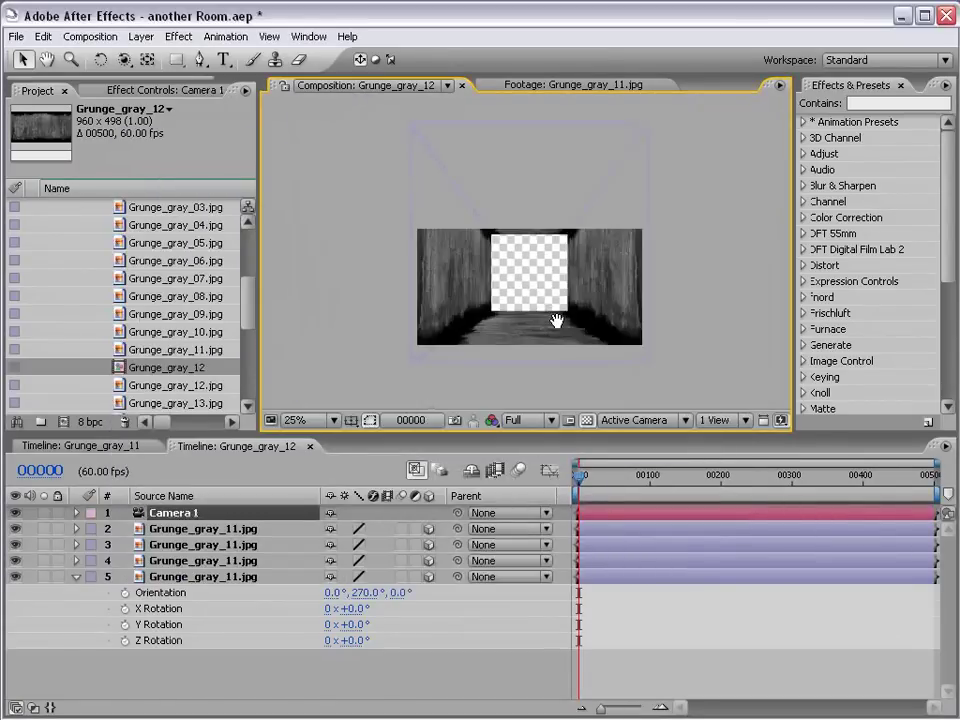
{"action": "left_click", "coordinate": [124, 60]}
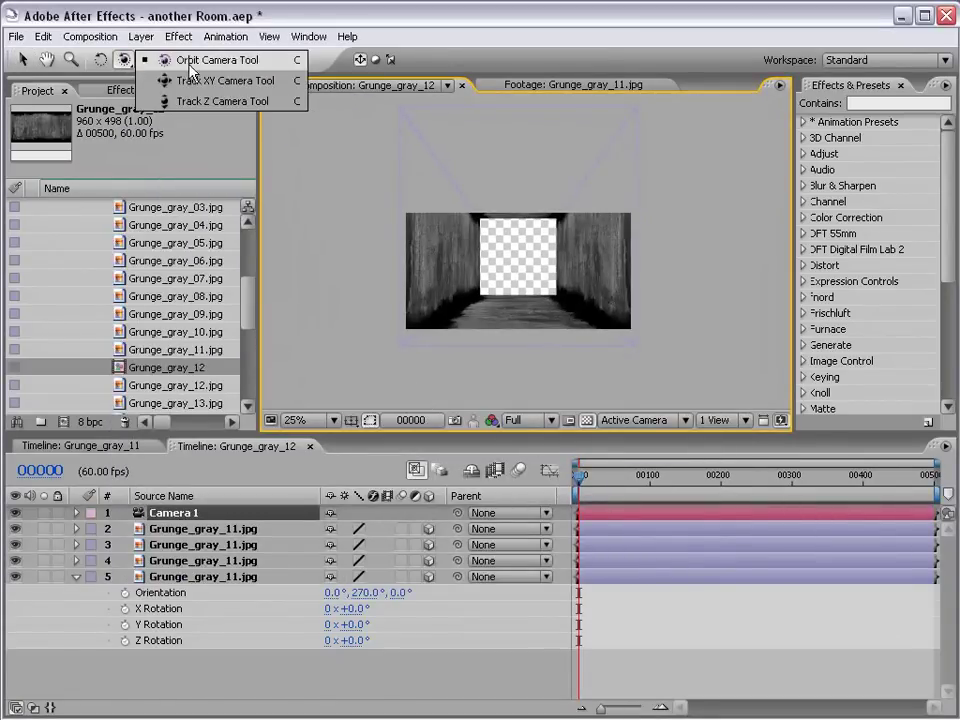
{"action": "left_click", "coordinate": [152, 101]}
{"action": "left_click_drag", "start_coordinate": [564, 285], "coordinate": [533, 288]}
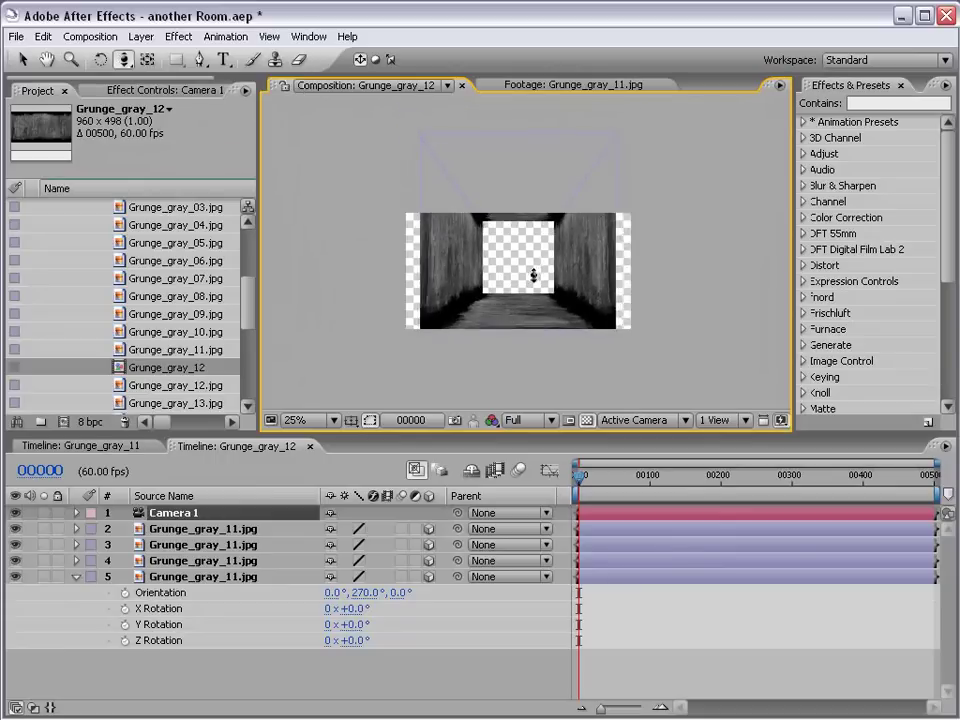
{"action": "scroll", "coordinate": [533, 288], "scroll_direction": "up", "scroll_amount": 2}
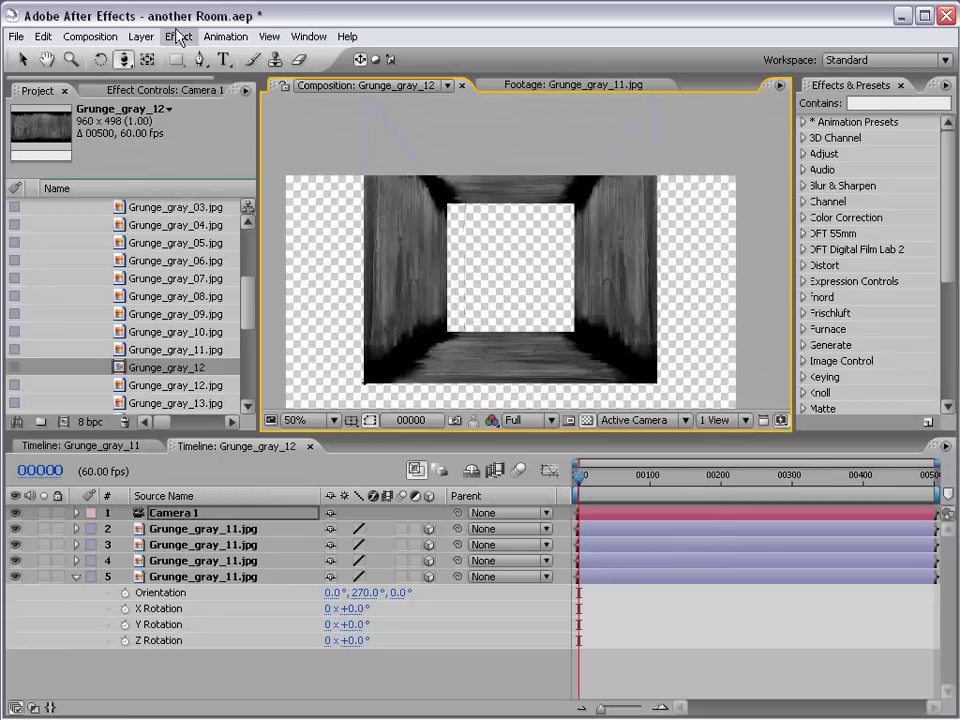
{"action": "left_click", "coordinate": [123, 60]}
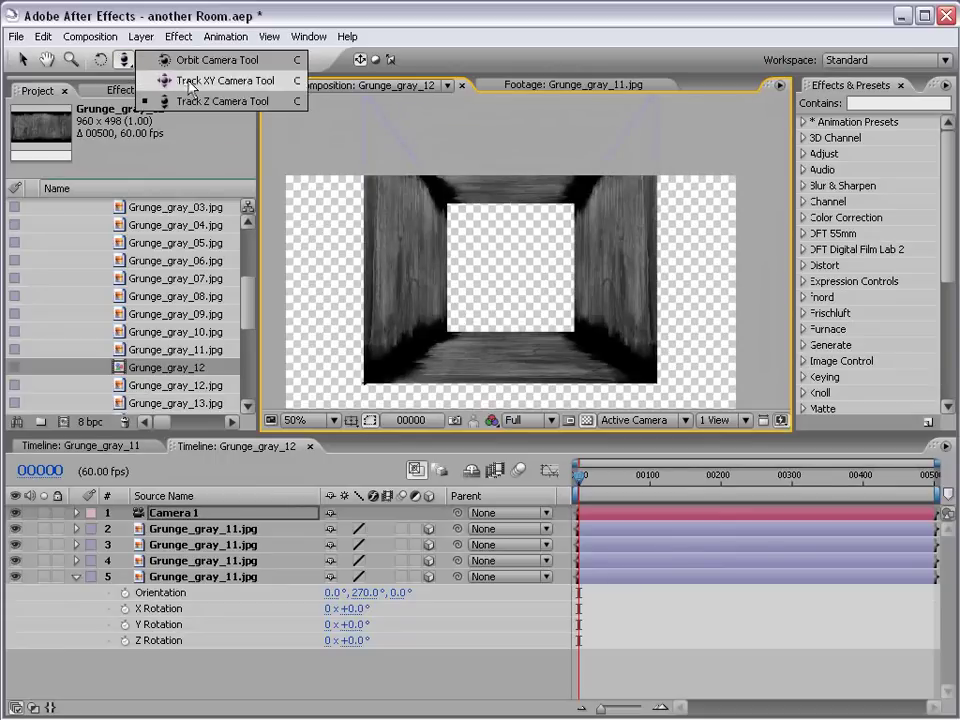
{"action": "left_click", "coordinate": [180, 79]}
{"action": "mouse_move", "coordinate": [454, 229]}
{"action": "left_mouse_down"}
{"action": "mouse_move", "coordinate": [497, 249]}
{"action": "mouse_move", "coordinate": [493, 268]}
{"action": "left_mouse_up"}
{"action": "key", "text": "v"}
{"action": "left_click", "coordinate": [346, 606]}
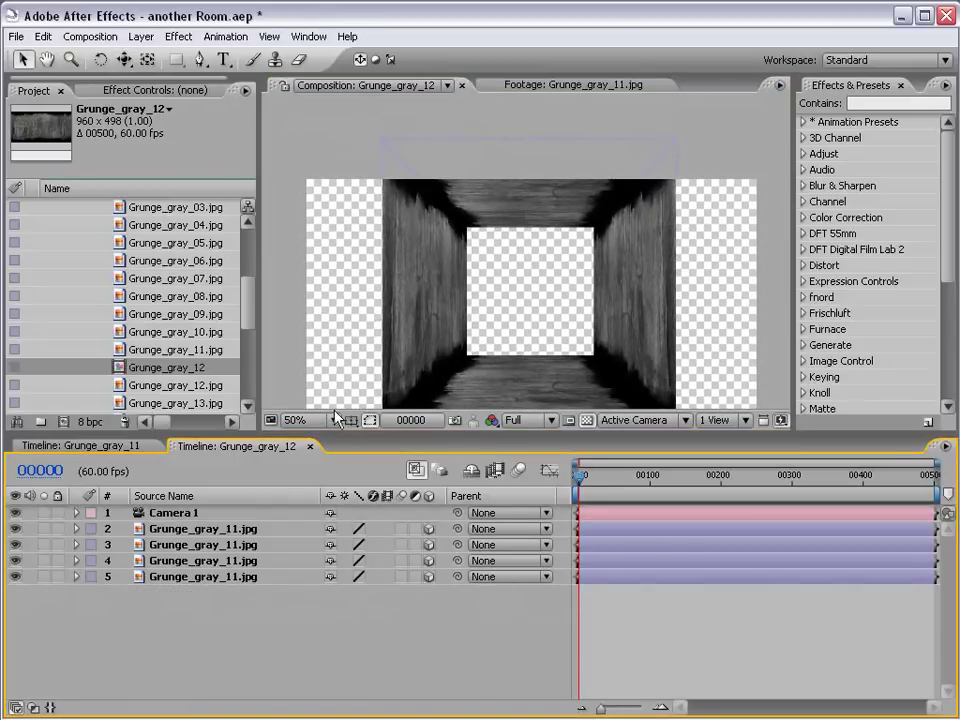
{"action": "left_click", "coordinate": [226, 527]}
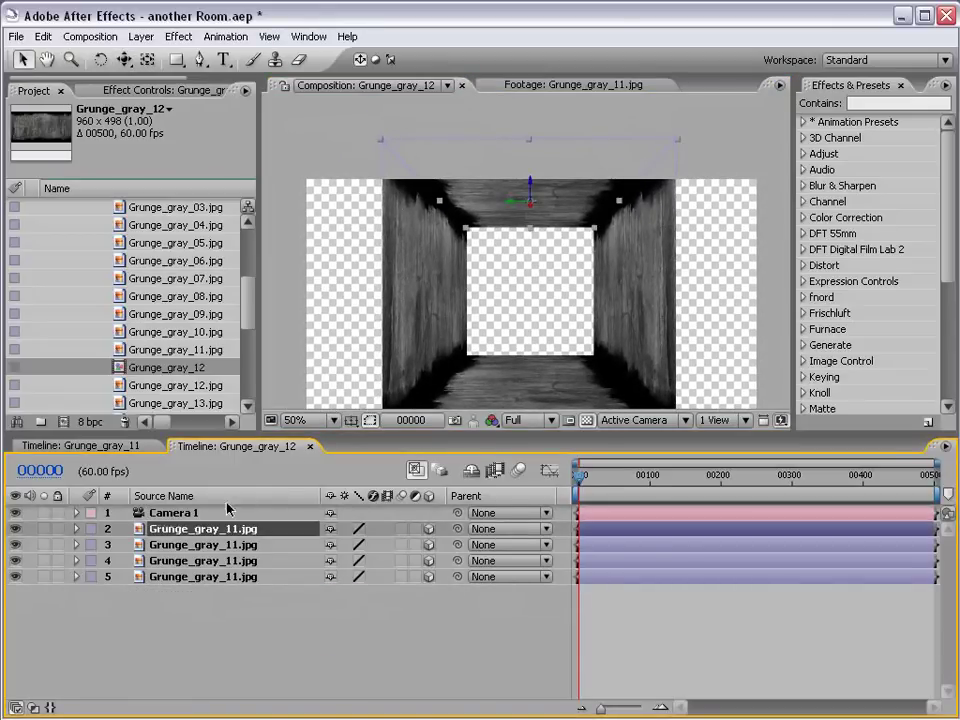
- Duplicate the ceiling, turn the copy upright facing the camera, and push it to the far end
{"action": "key", "text": "ctrl+d"}
{"action": "mouse_move", "coordinate": [535, 194]}
{"action": "left_mouse_down"}
{"action": "mouse_move", "coordinate": [512, 254]}
{"action": "mouse_move", "coordinate": [489, 236]}
{"action": "left_mouse_up"}
{"action": "key", "text": "w"}
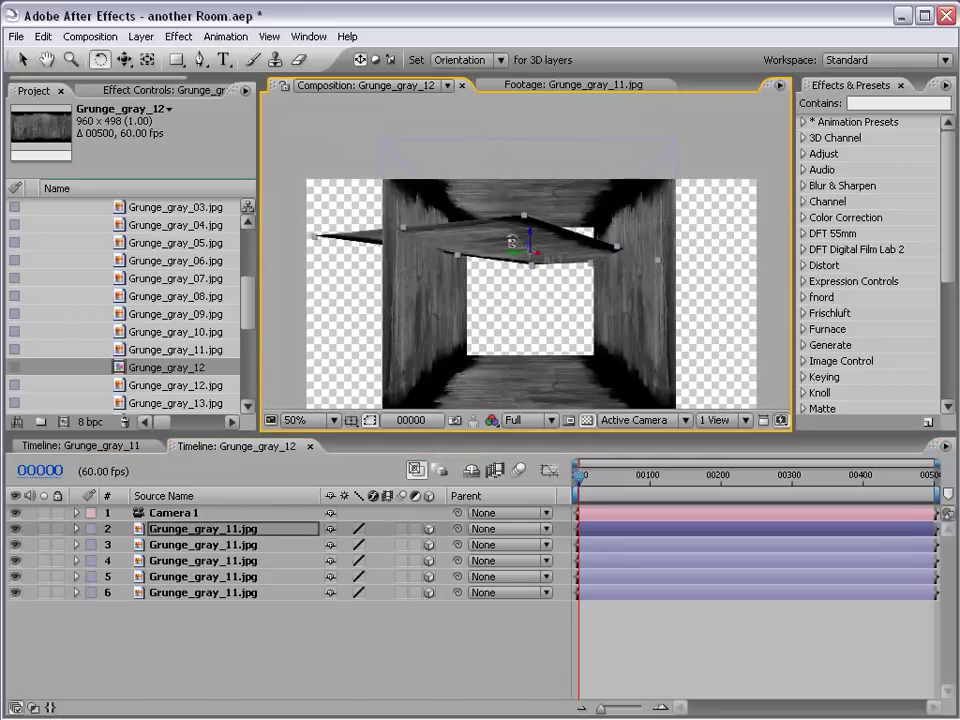
{"action": "left_click_drag", "start_coordinate": [543, 254], "coordinate": [543, 215]}
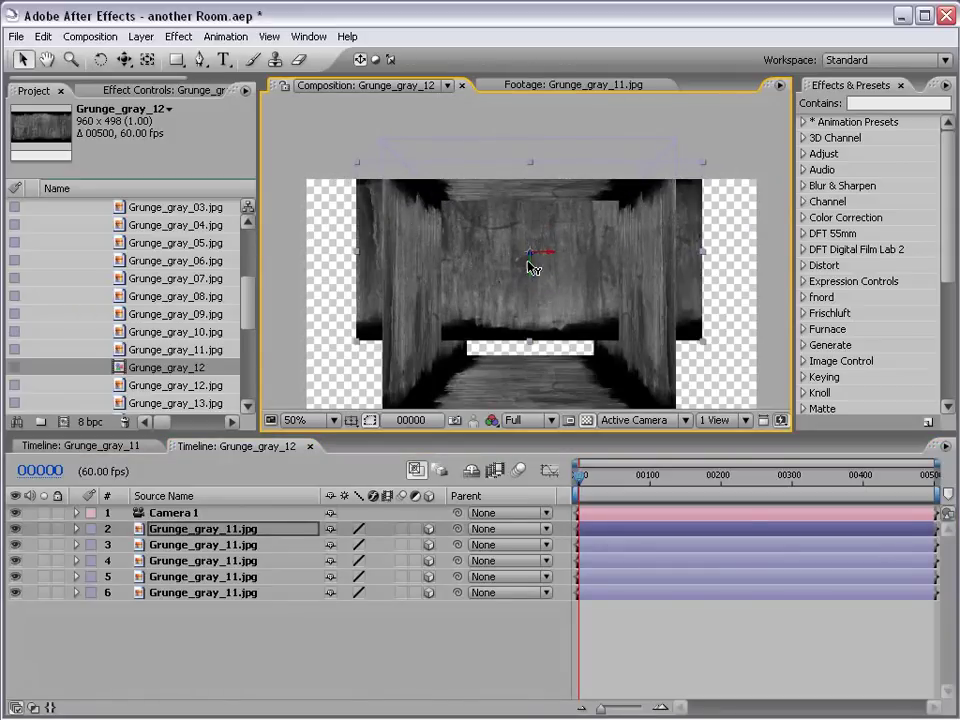
{"action": "left_click_drag", "start_coordinate": [533, 258], "coordinate": [533, 313]}
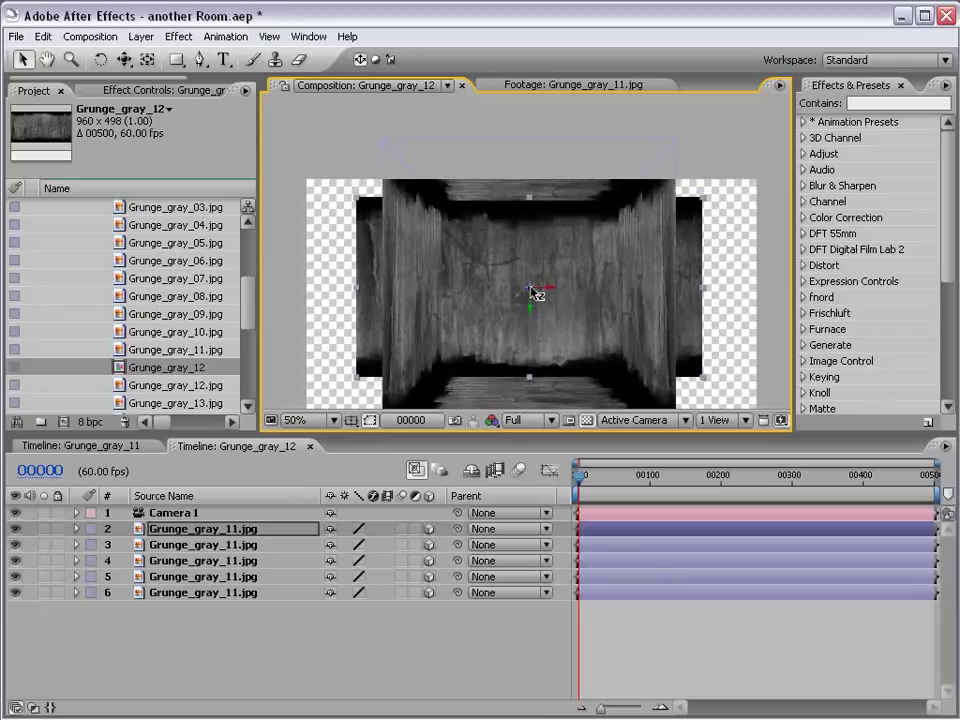
{"action": "left_click_drag", "start_coordinate": [506, 317], "coordinate": [470, 340]}
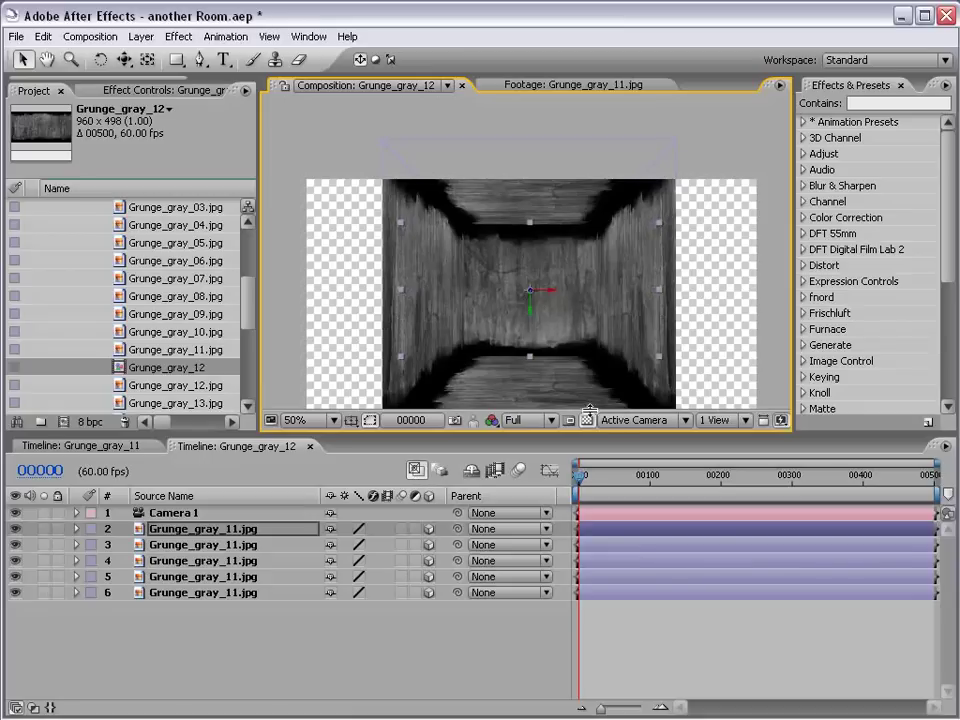
- In Top view, pull the camera back and give the five corridor layers a Gold label
{"action": "left_click", "coordinate": [636, 420]}
{"action": "left_click", "coordinate": [627, 520]}
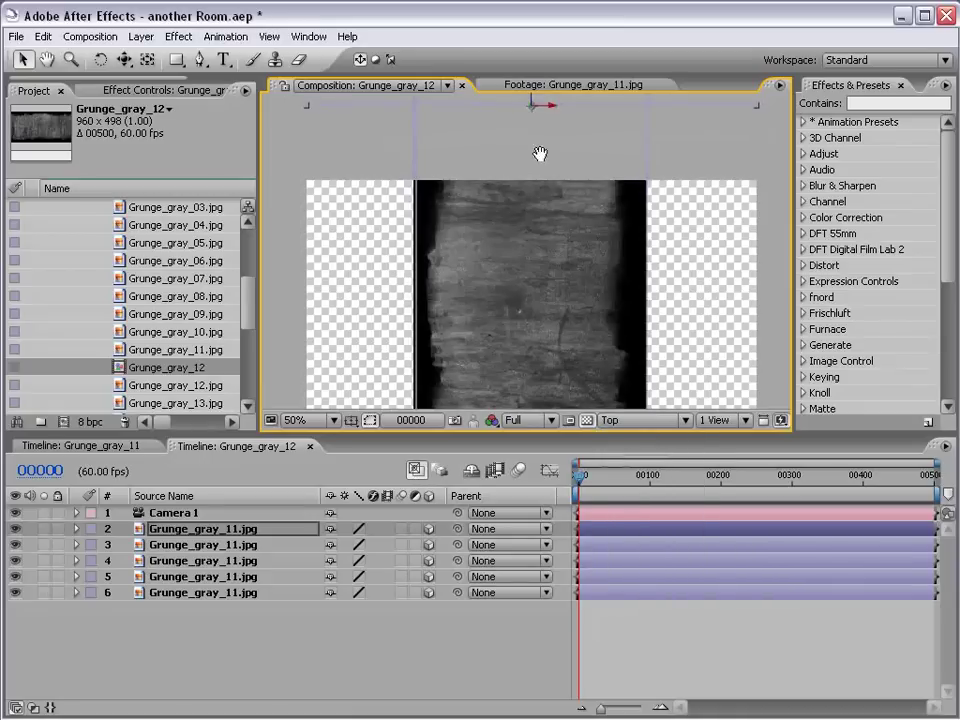
{"action": "left_click_drag", "start_coordinate": [493, 219], "coordinate": [493, 188]}
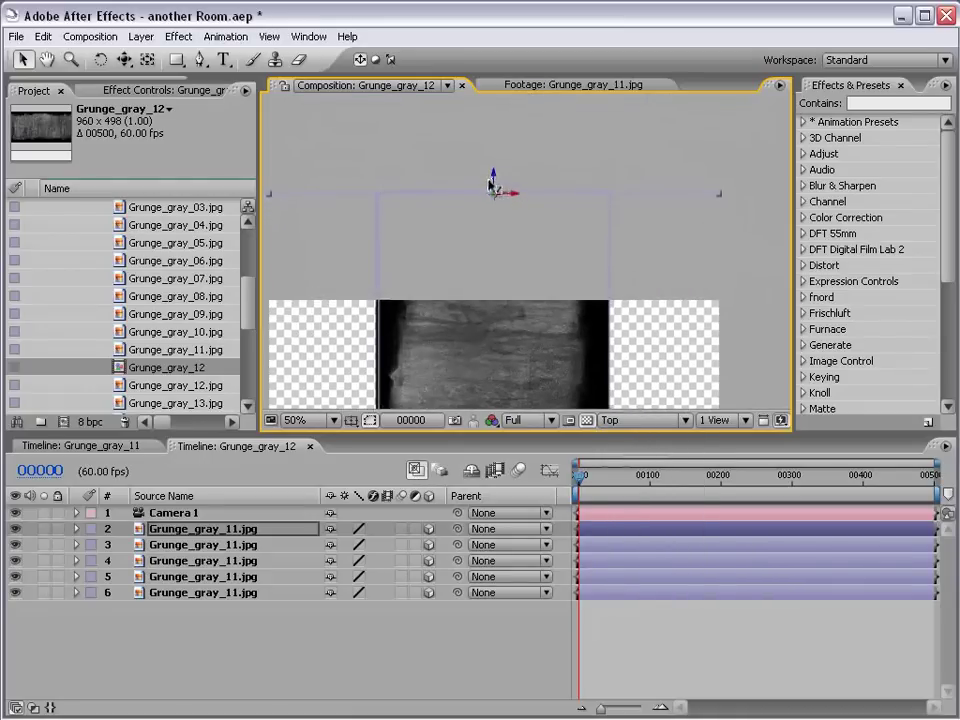
{"action": "left_click", "coordinate": [178, 593], "text": "shift"}
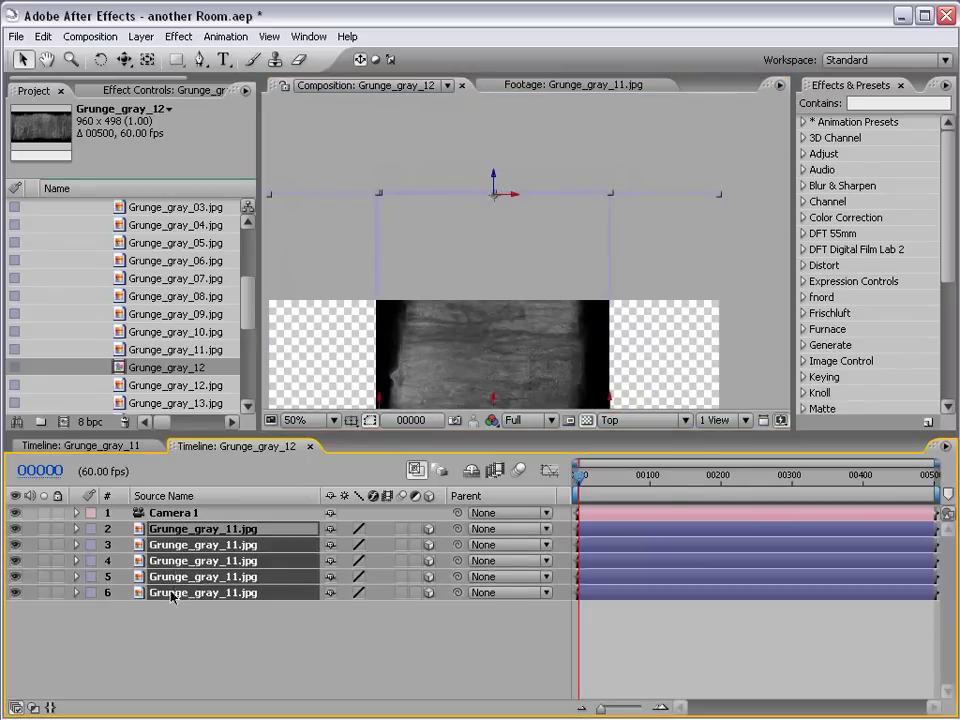
{"action": "left_click", "coordinate": [91, 530]}
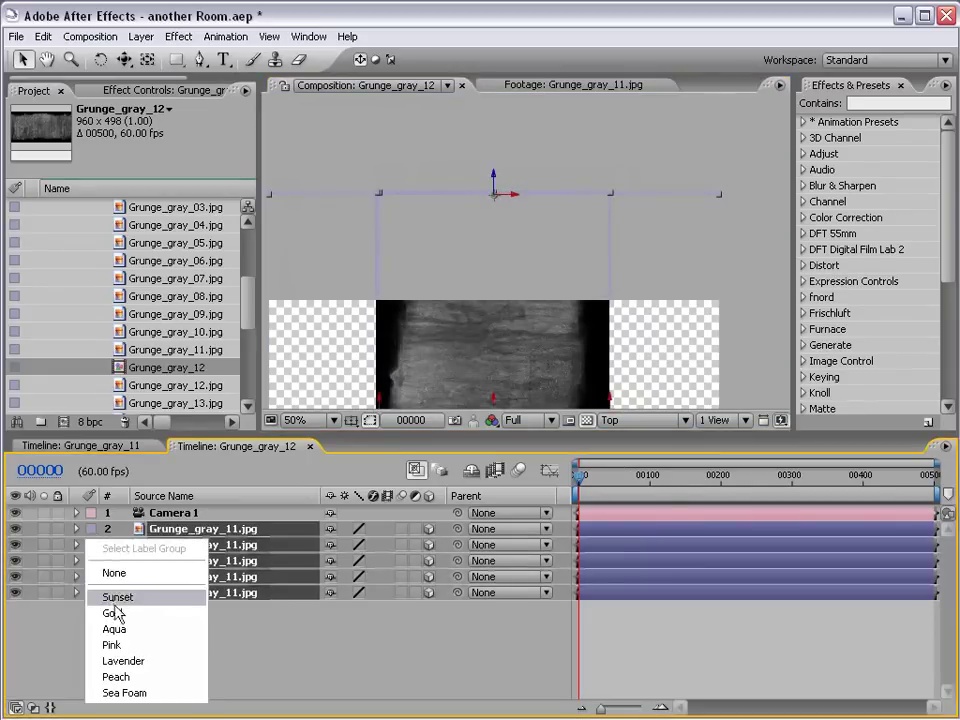
{"action": "left_click", "coordinate": [116, 613]}
- Return to Active Camera view and enlarge the back wall to hide the floor gap
{"action": "key", "text": "h"}
{"action": "left_click_drag", "start_coordinate": [489, 338], "coordinate": [501, 257]}
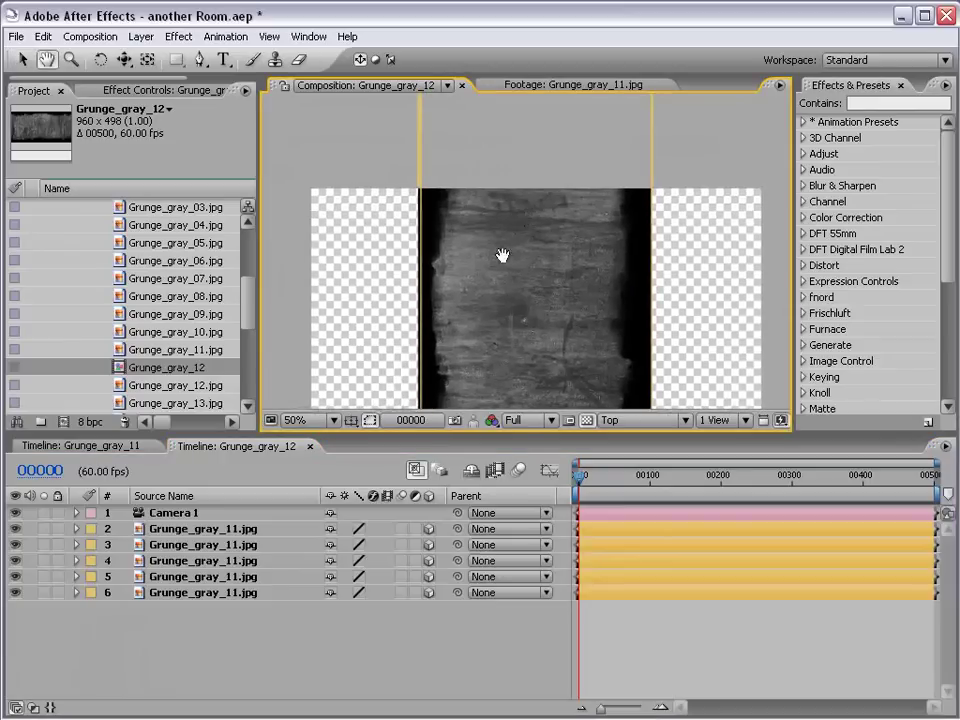
{"action": "left_click", "coordinate": [625, 422]}
{"action": "left_click", "coordinate": [648, 438]}
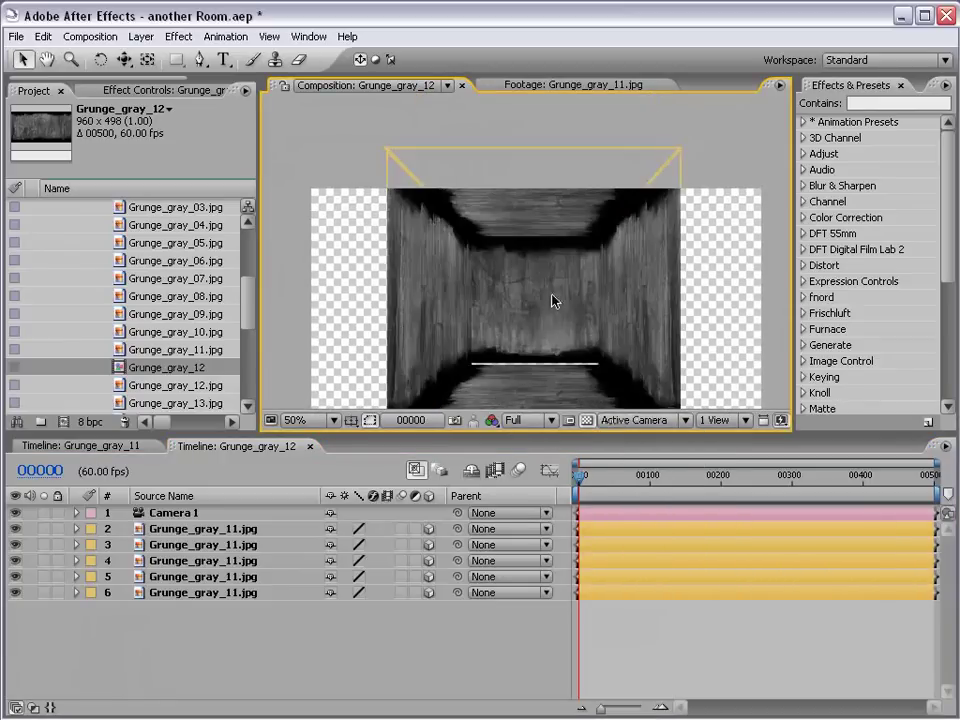
{"action": "key", "text": "v"}
{"action": "left_click", "coordinate": [553, 300]}
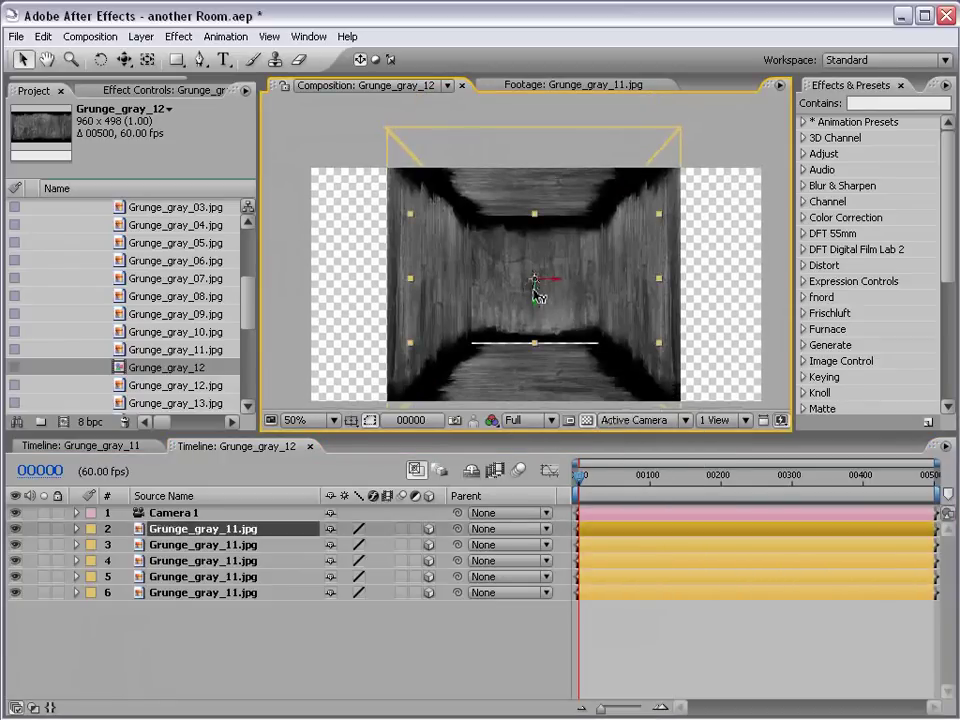
{"action": "left_click_drag", "start_coordinate": [661, 348], "coordinate": [664, 353]}
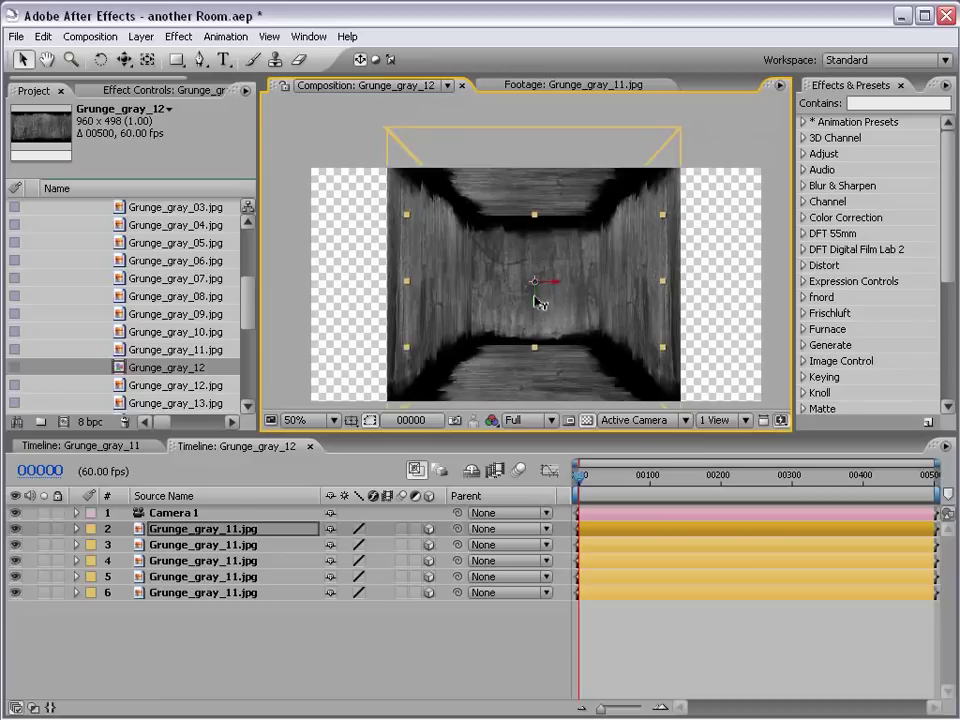
{"action": "key", "text": "h"}
{"action": "left_click_drag", "start_coordinate": [579, 274], "coordinate": [548, 302]}
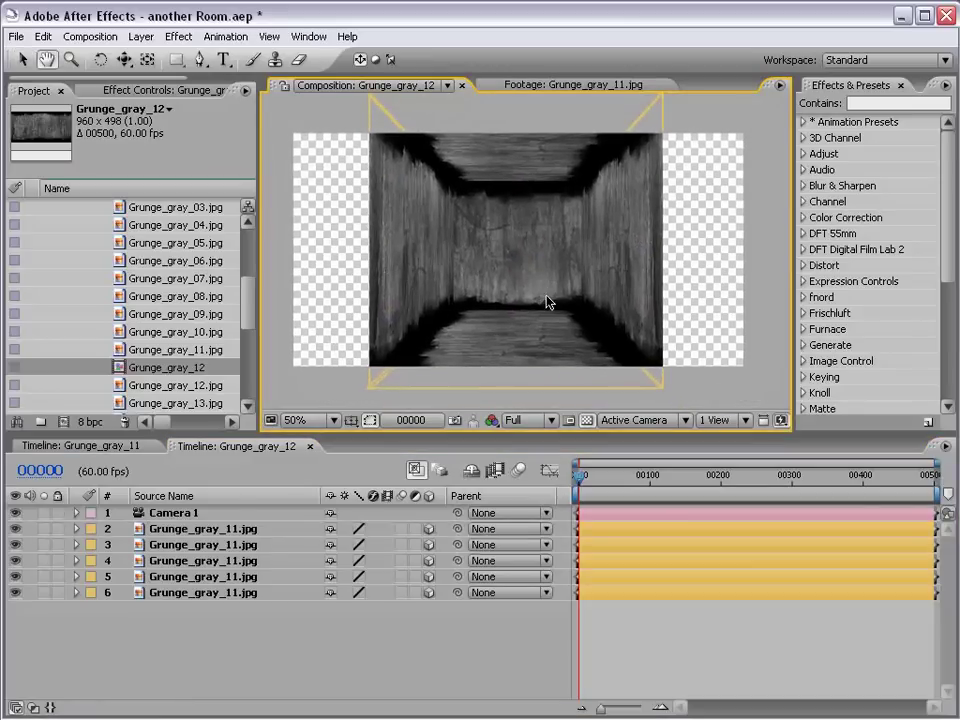
- Add a new point light and set its intensity to 150%
{"action": "left_click", "coordinate": [140, 36]}
{"action": "mouse_move", "coordinate": [150, 56]}
{"action": "left_click", "coordinate": [393, 103]}
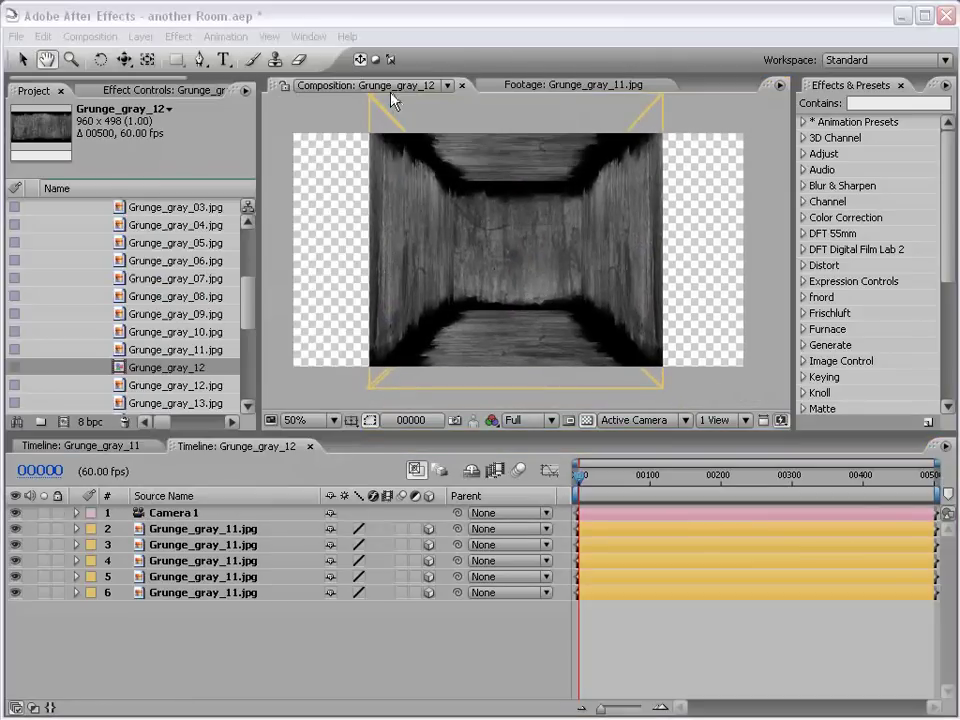
{"action": "key", "text": "ctrl+alt+shift+l"}
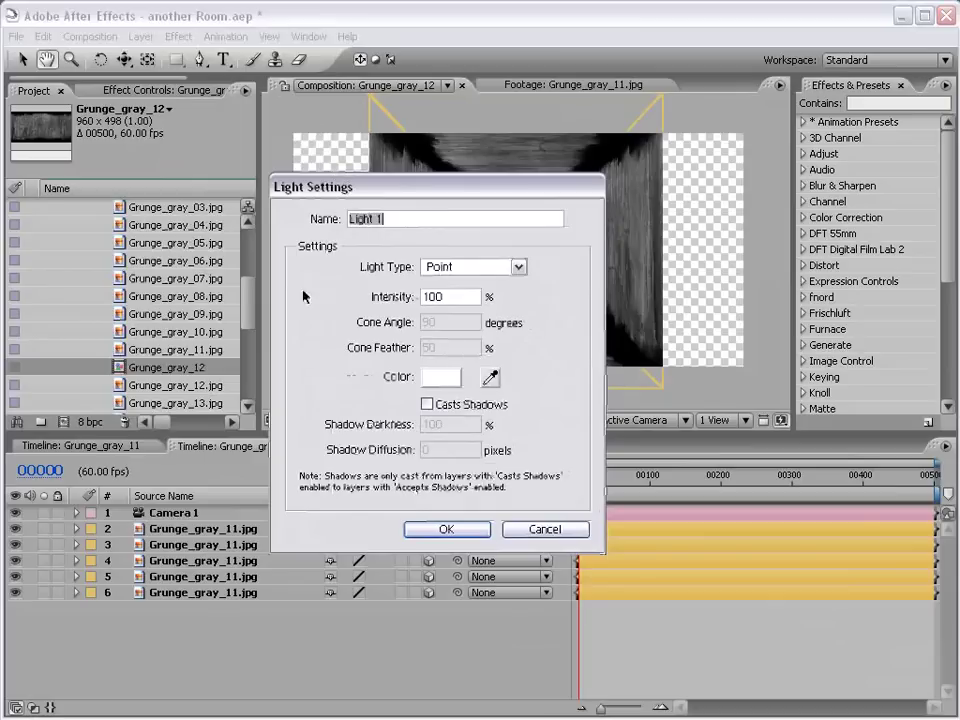
{"action": "double_click", "coordinate": [463, 297]}
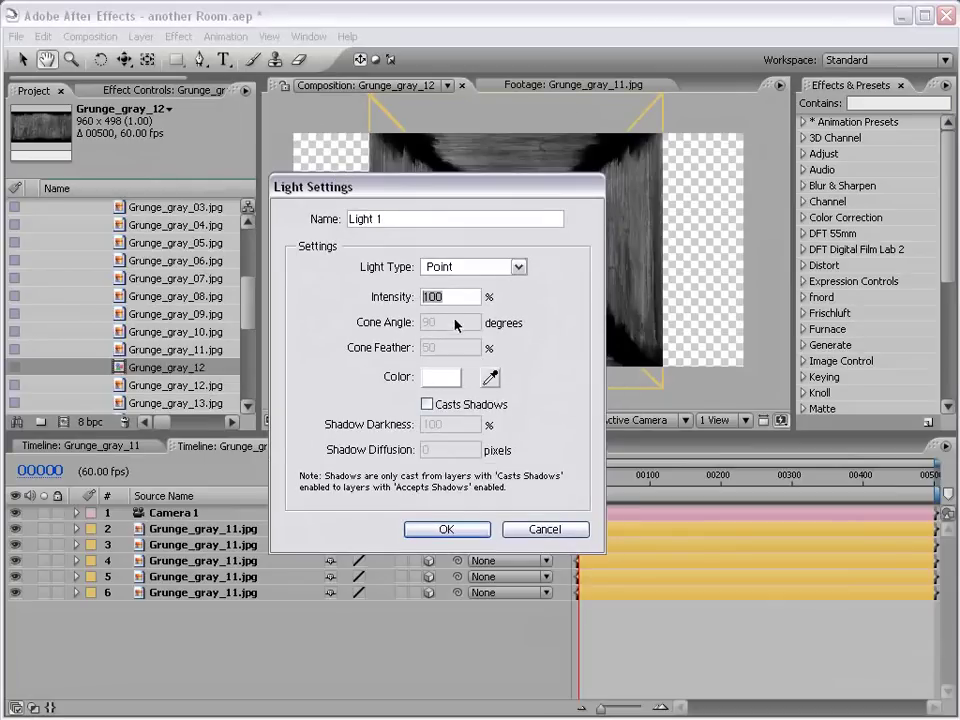
{"action": "type", "text": "150"}
- Give the light the blue colour #3383BB and create it
{"action": "left_click", "coordinate": [445, 382]}
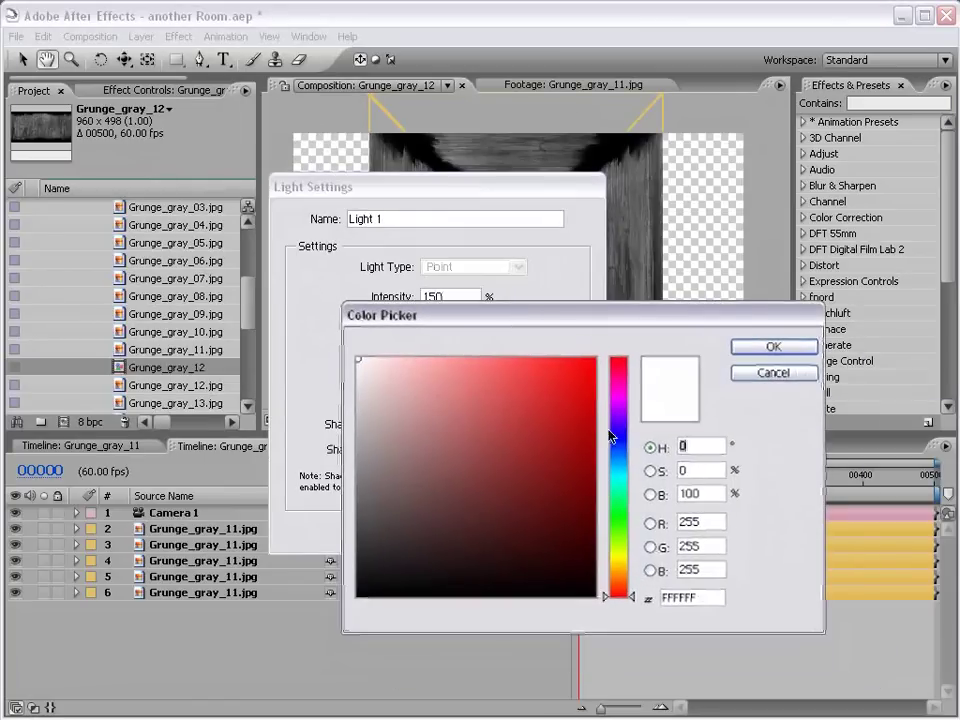
{"action": "left_click_drag", "start_coordinate": [613, 435], "coordinate": [610, 461]}
{"action": "left_click", "coordinate": [510, 467]}
{"action": "left_click", "coordinate": [576, 416]}
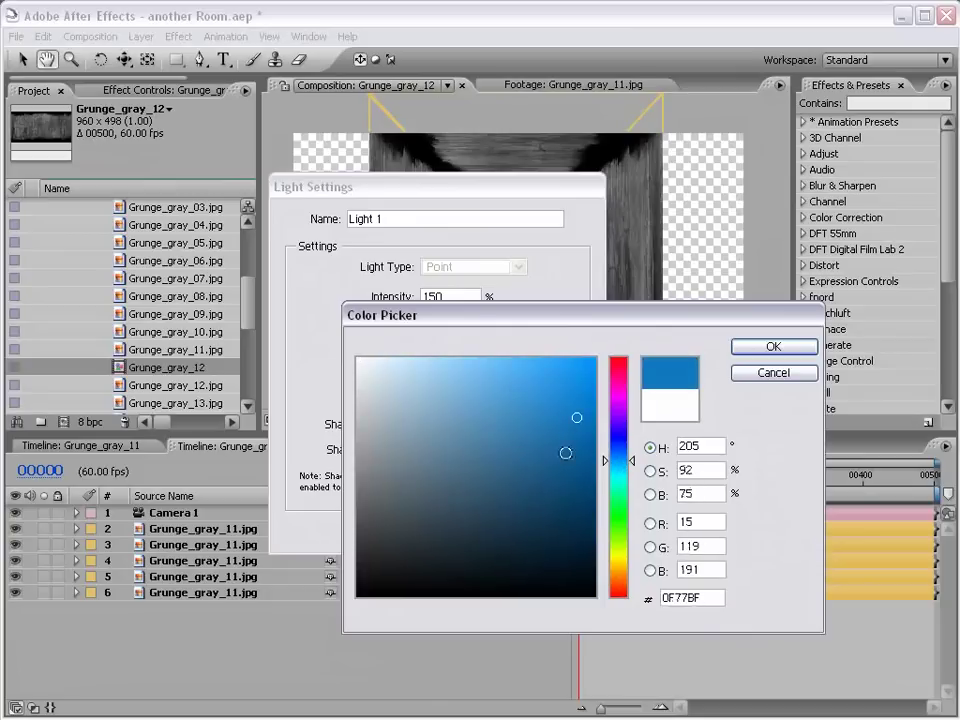
{"action": "left_click", "coordinate": [539, 432]}
{"action": "left_click", "coordinate": [531, 421]}
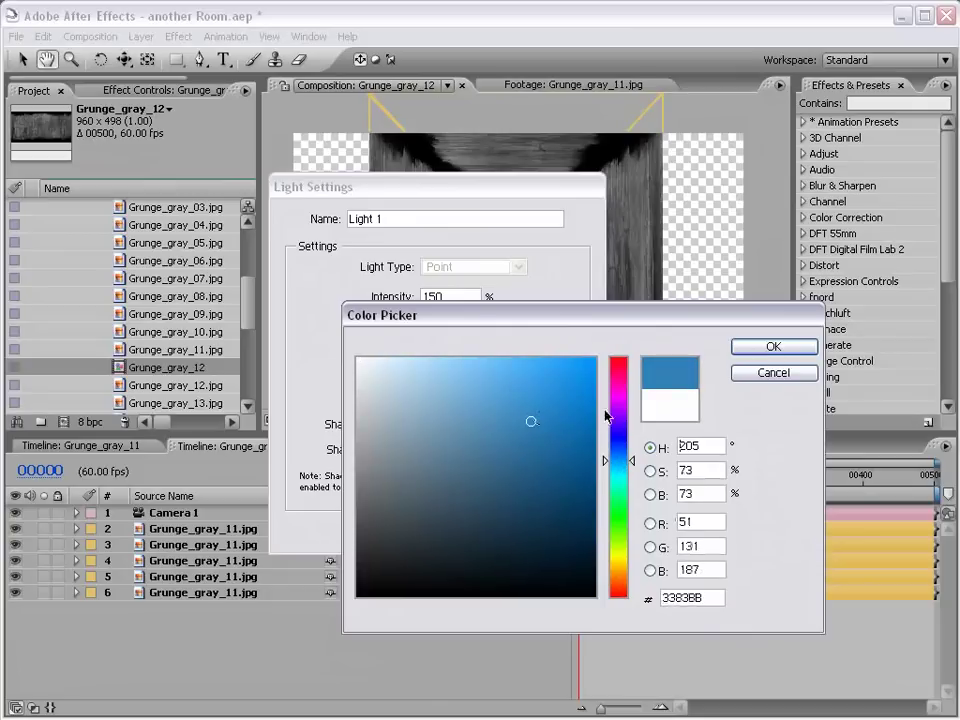
{"action": "left_click", "coordinate": [770, 346]}
{"action": "left_click", "coordinate": [448, 528]}
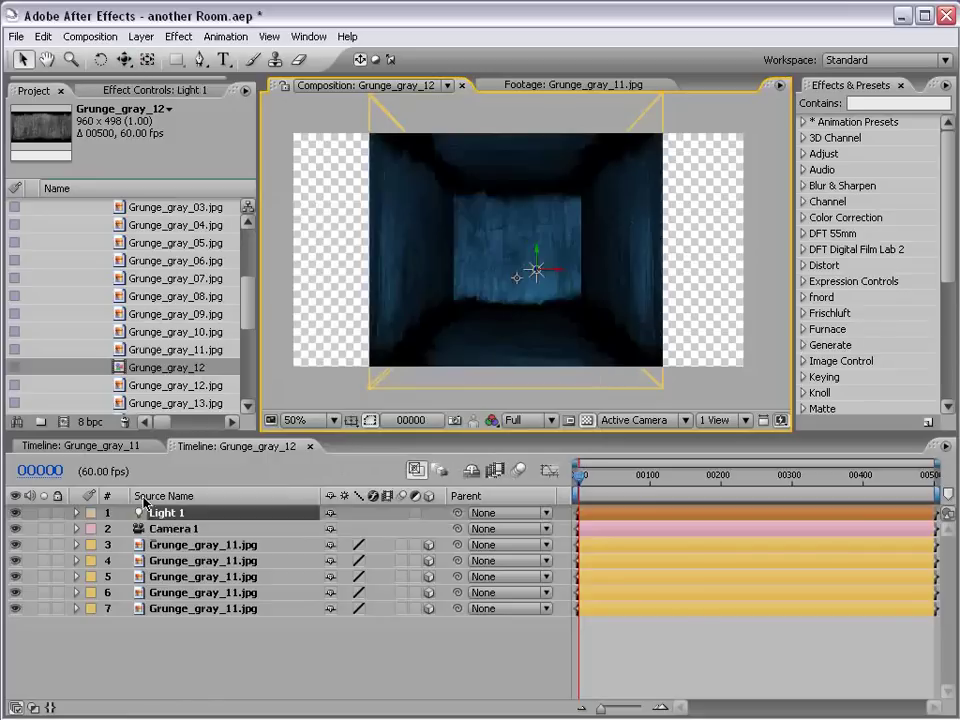
- Dolly Camera 1 deeper into the corridor and set its zoom to 710.3 pixels
{"action": "left_click", "coordinate": [76, 528]}
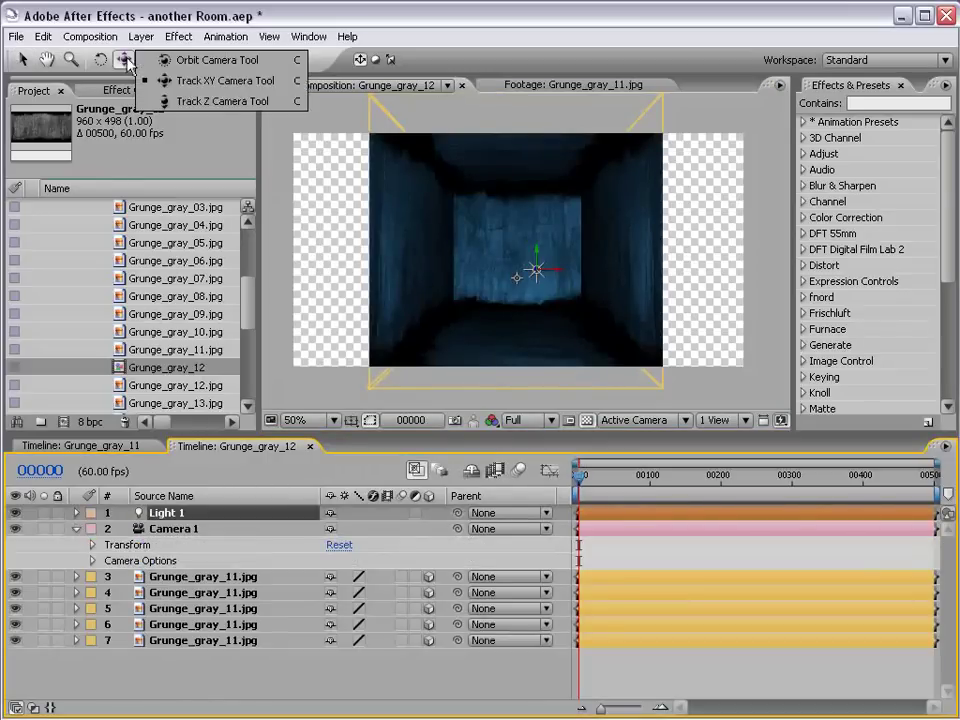
{"action": "left_click_drag", "start_coordinate": [124, 59], "coordinate": [190, 99]}
{"action": "left_click_drag", "start_coordinate": [531, 287], "coordinate": [572, 240]}
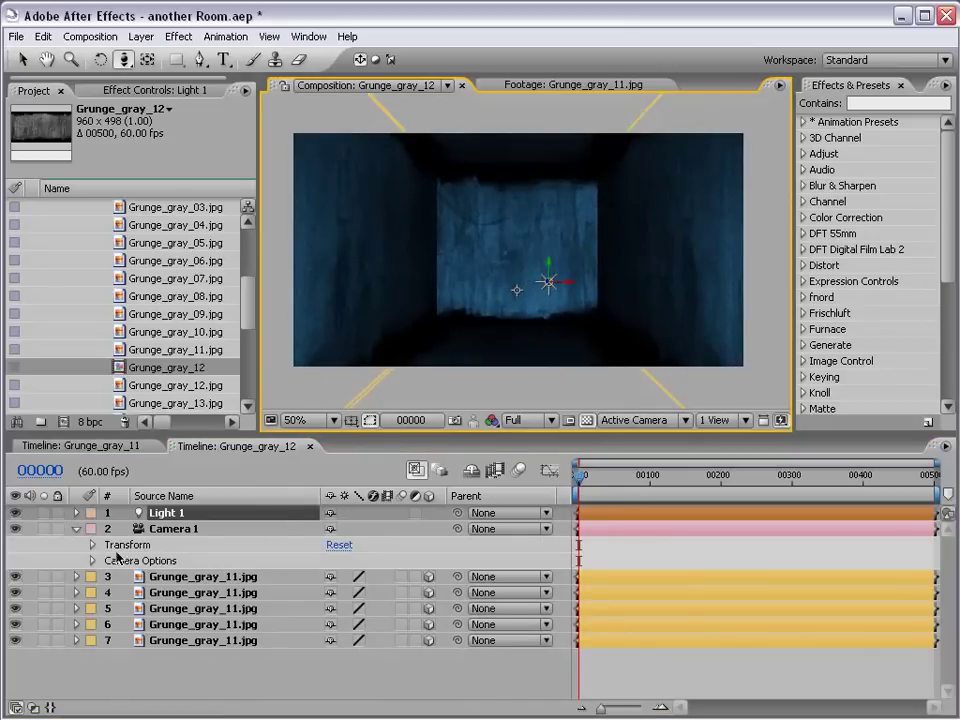
{"action": "left_click", "coordinate": [91, 561]}
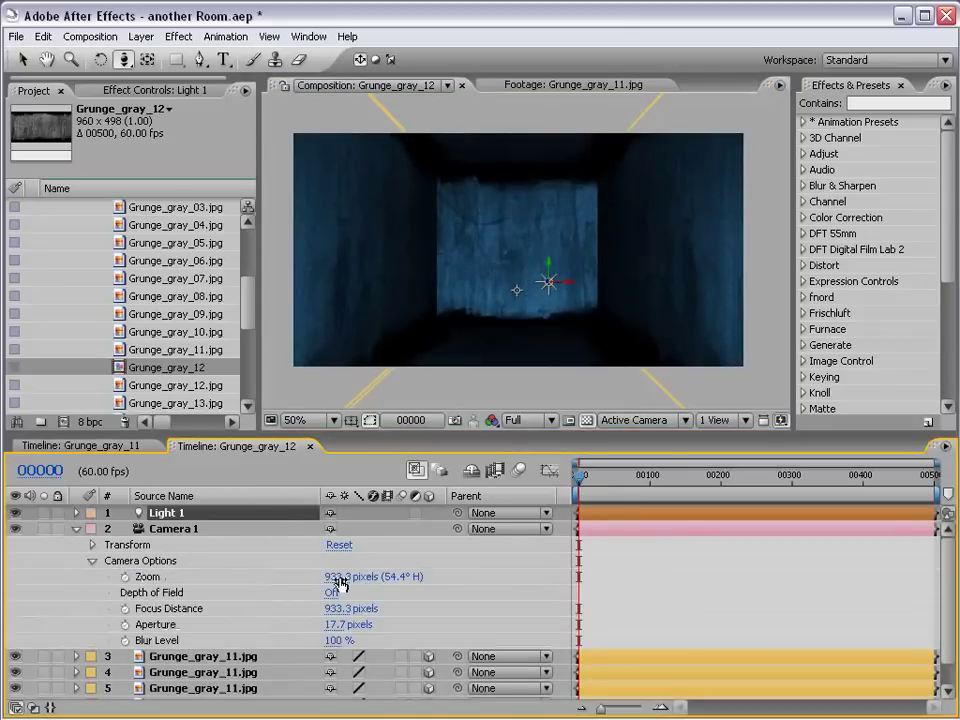
{"action": "left_click_drag", "start_coordinate": [336, 577], "coordinate": [195, 577]}
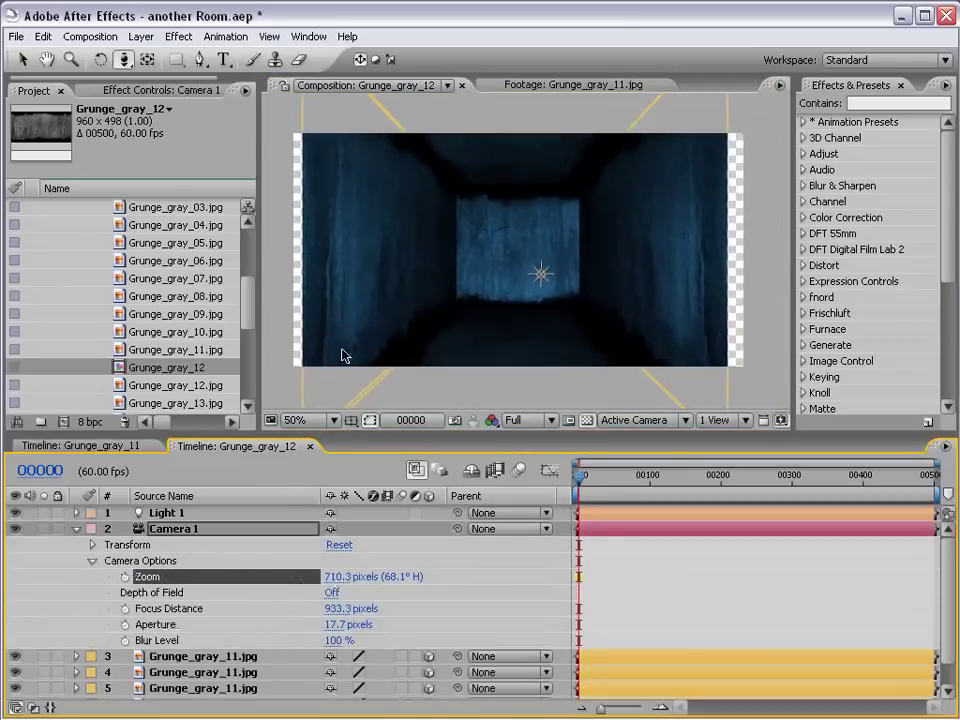
{"action": "left_click_drag", "start_coordinate": [563, 302], "coordinate": [574, 293]}
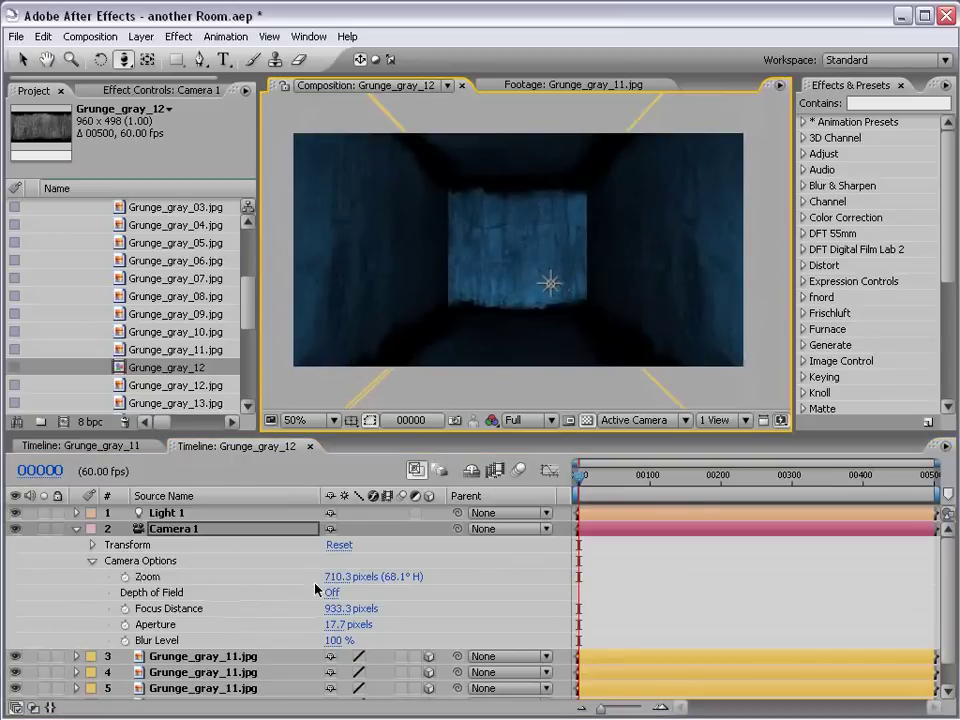
{"action": "left_click", "coordinate": [77, 513]}
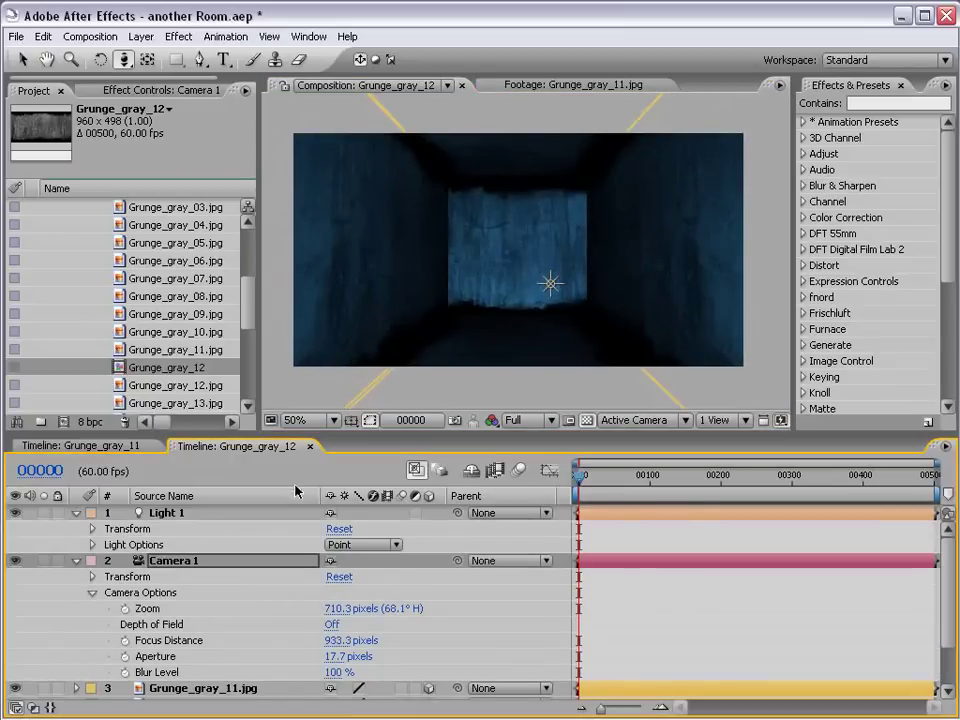
- Set Light 1's Intensity to 250% under Light Options
{"action": "left_click", "coordinate": [150, 514]}
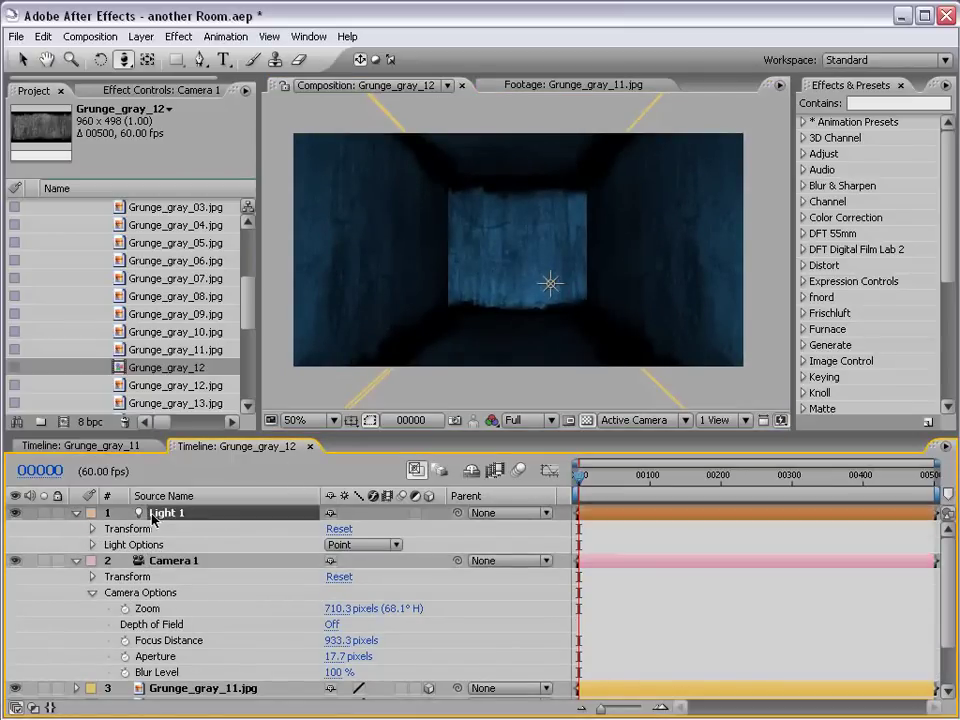
{"action": "left_click", "coordinate": [93, 529]}
{"action": "left_click", "coordinate": [92, 561]}
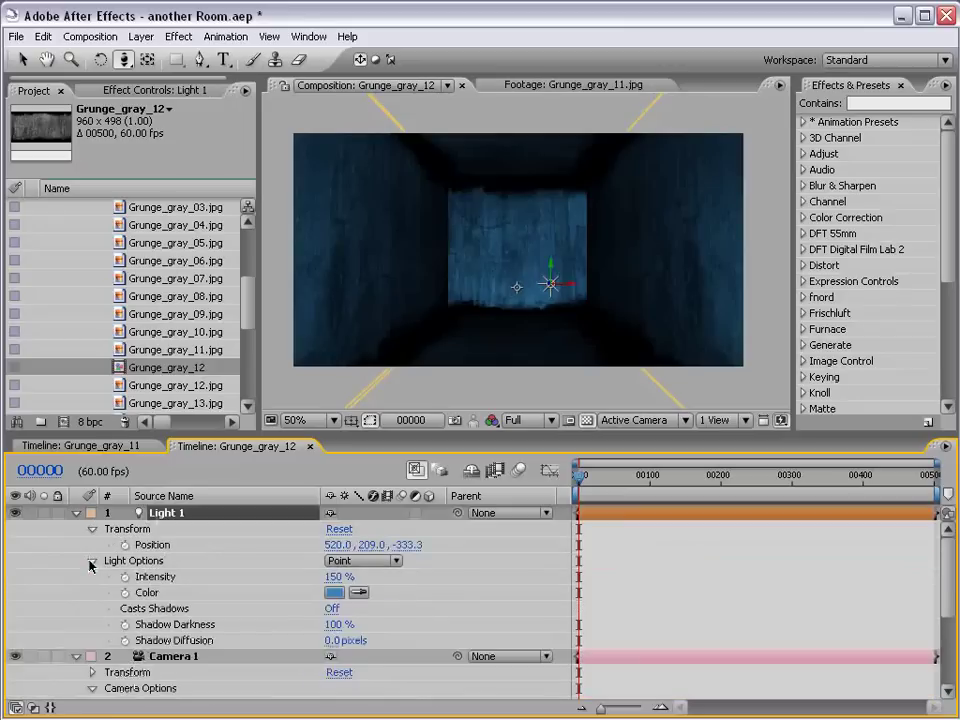
{"action": "left_click_drag", "start_coordinate": [335, 577], "coordinate": [380, 562]}
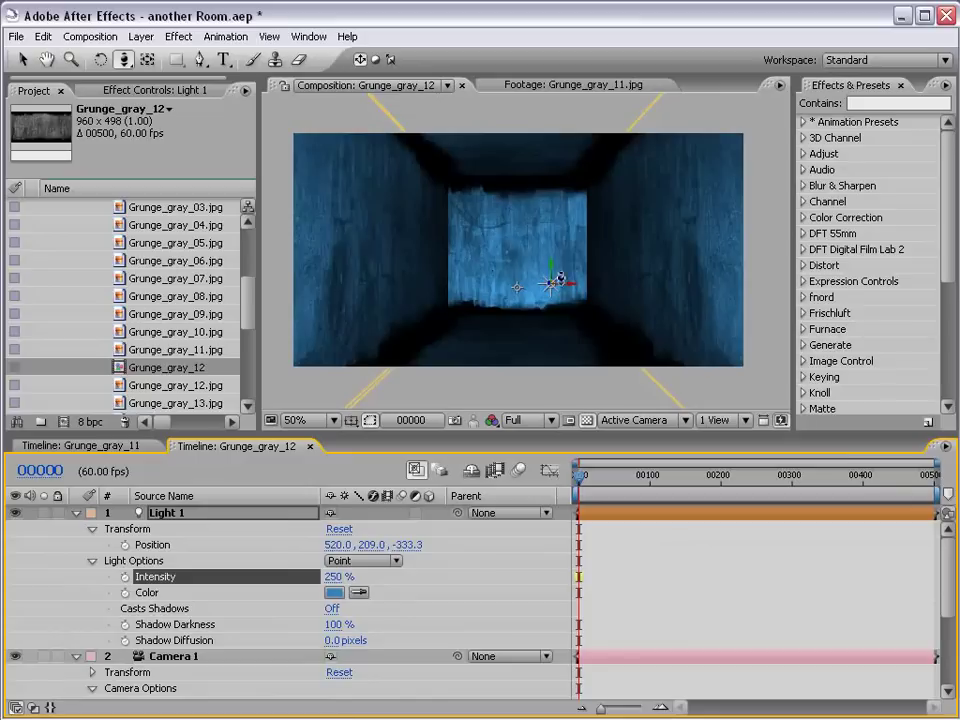
- Drag Light 1 higher along Y in the corridor, then collapse the light and camera properties
{"action": "key", "text": "v"}
{"action": "left_click_drag", "start_coordinate": [553, 272], "coordinate": [545, 248]}
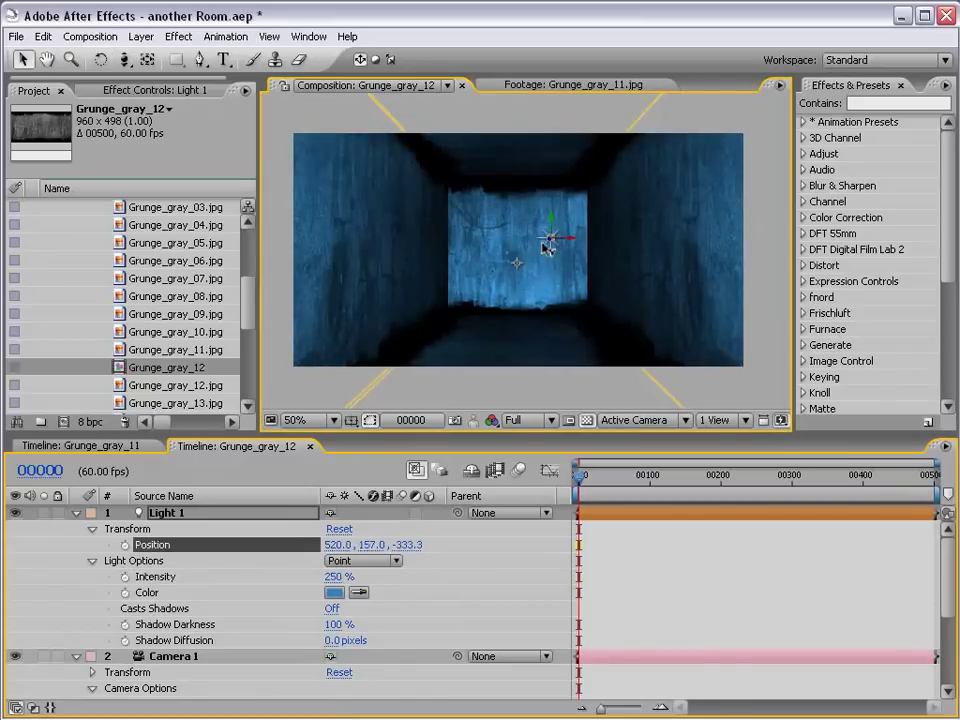
{"action": "left_click", "coordinate": [76, 512]}
{"action": "left_click", "coordinate": [76, 528]}
{"action": "left_click", "coordinate": [190, 630]}
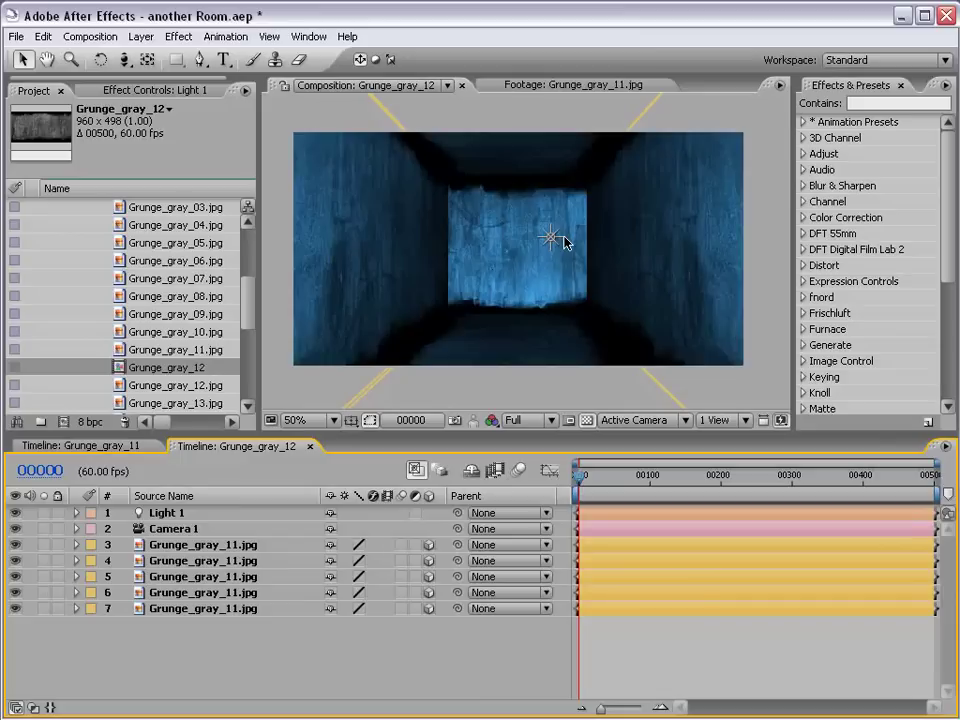
- Rename layer 3 to 'Back Wall'
{"action": "left_click", "coordinate": [150, 546]}
{"action": "key", "text": "Return"}
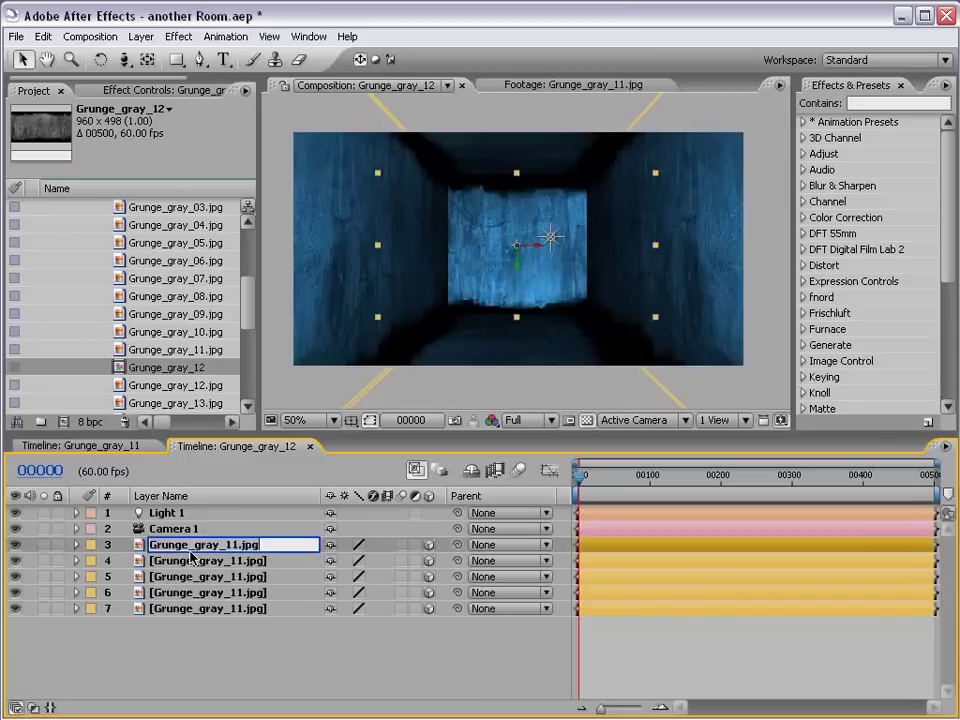
{"action": "type", "text": "Back Wall"}
{"action": "key", "text": "Return"}
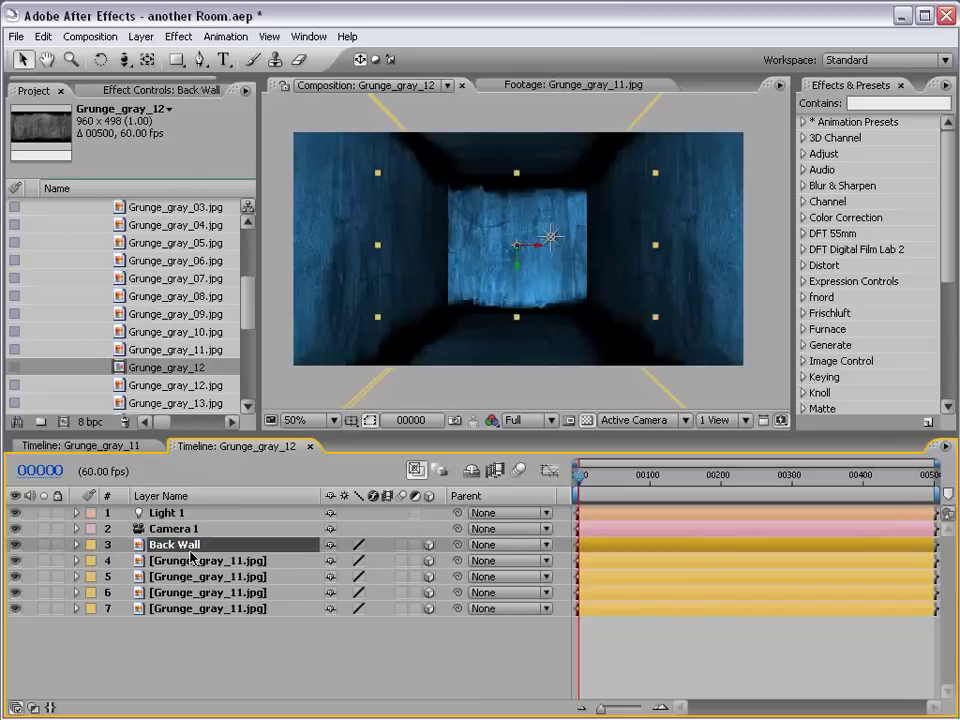
{"action": "key", "text": "Return"}
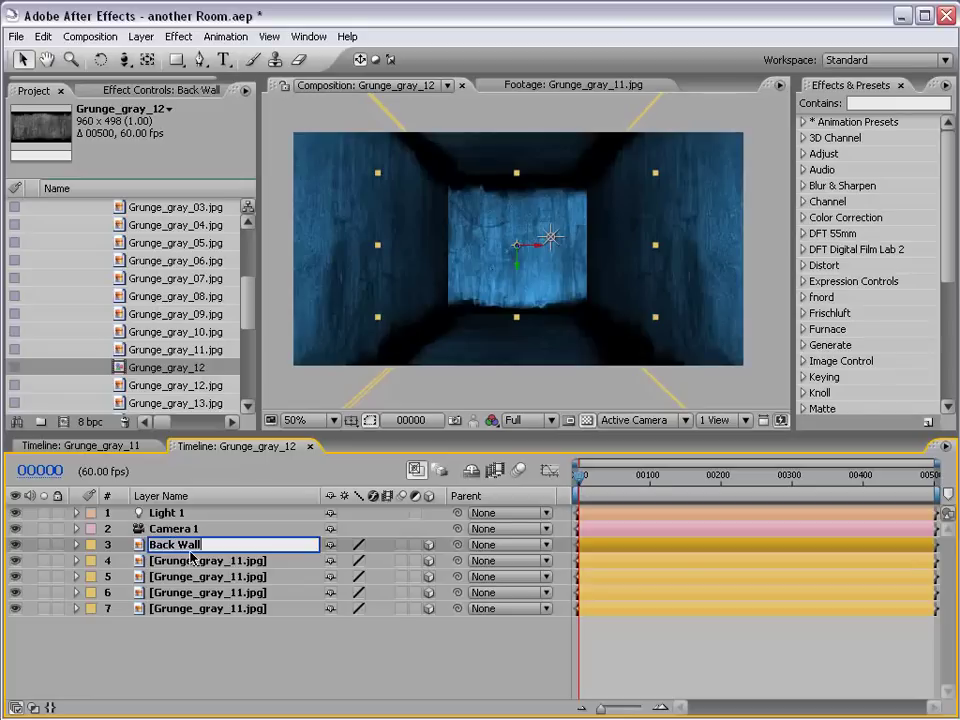
{"action": "left_click", "coordinate": [320, 672]}
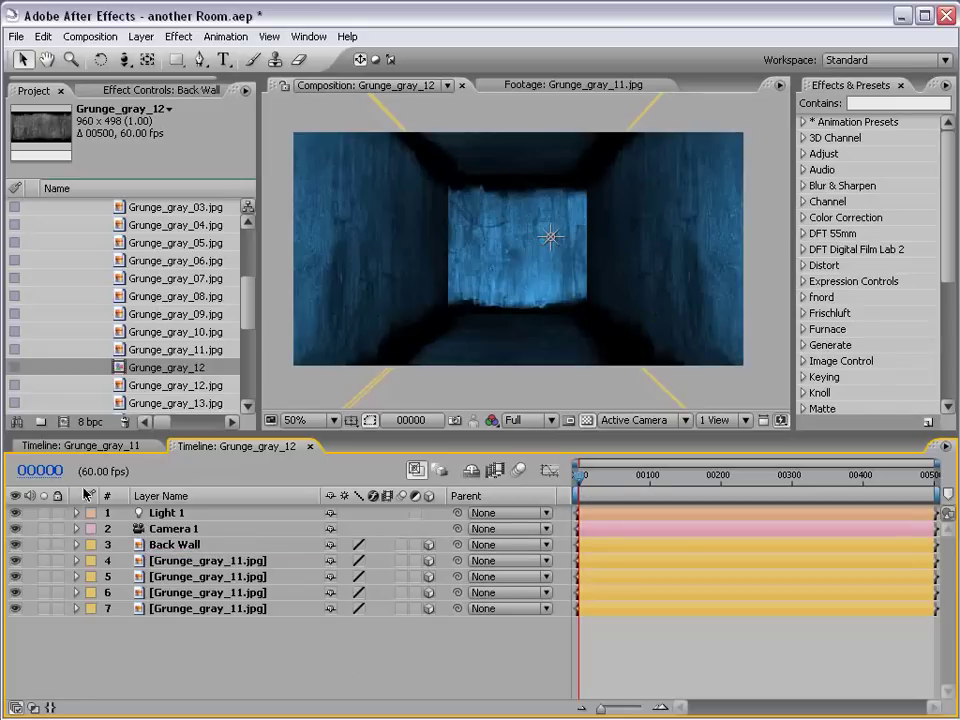
- Preview a later frame, toggle the time display between timecode and frames, and return to frame 0
{"action": "mouse_move", "coordinate": [587, 481]}
{"action": "left_mouse_down"}
{"action": "mouse_move", "coordinate": [648, 476]}
{"action": "mouse_move", "coordinate": [560, 488]}
{"action": "mouse_move", "coordinate": [672, 478]}
{"action": "left_mouse_up"}
{"action": "left_click", "coordinate": [40, 472], "text": "ctrl"}
{"action": "left_click", "coordinate": [43, 476], "text": "ctrl"}
{"action": "left_click", "coordinate": [43, 476], "text": "ctrl"}
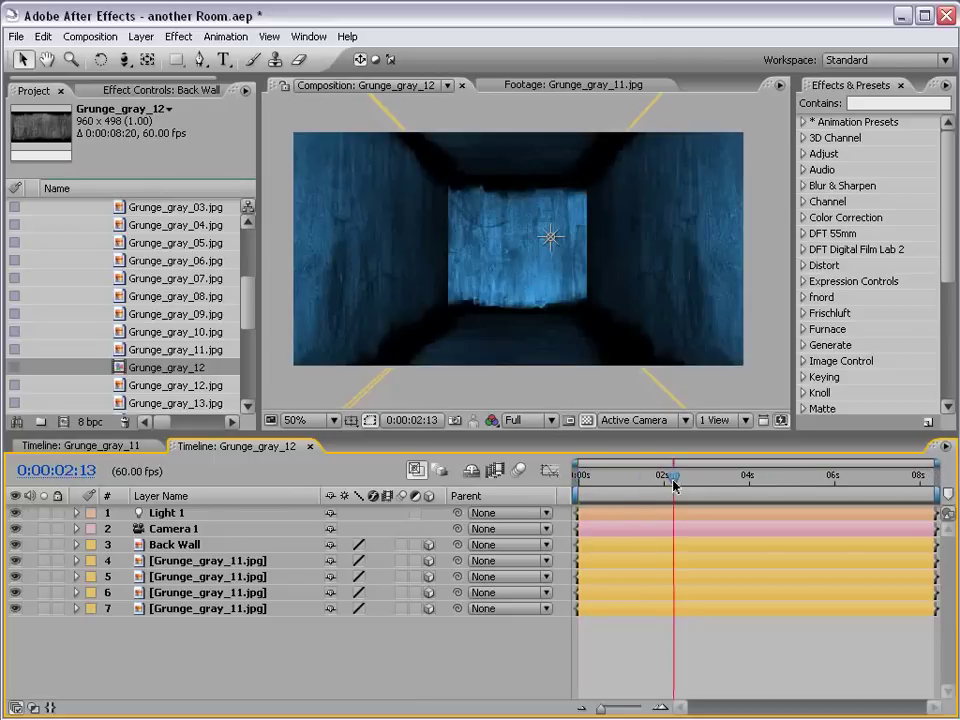
{"action": "left_click", "coordinate": [63, 476], "text": "ctrl"}
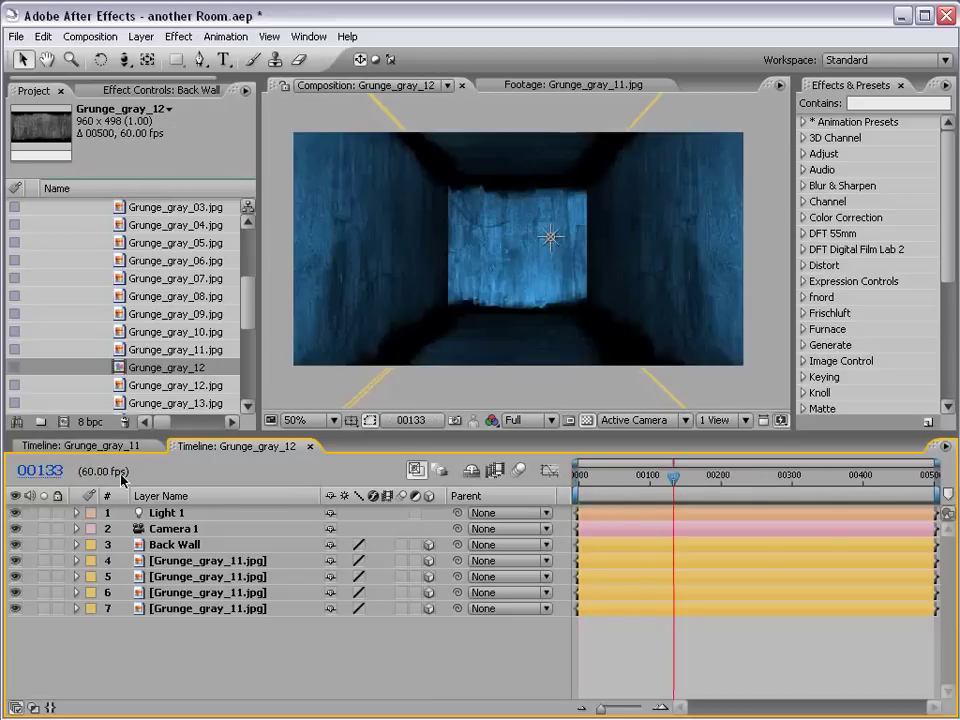
{"action": "left_click_drag", "start_coordinate": [585, 487], "coordinate": [447, 487]}
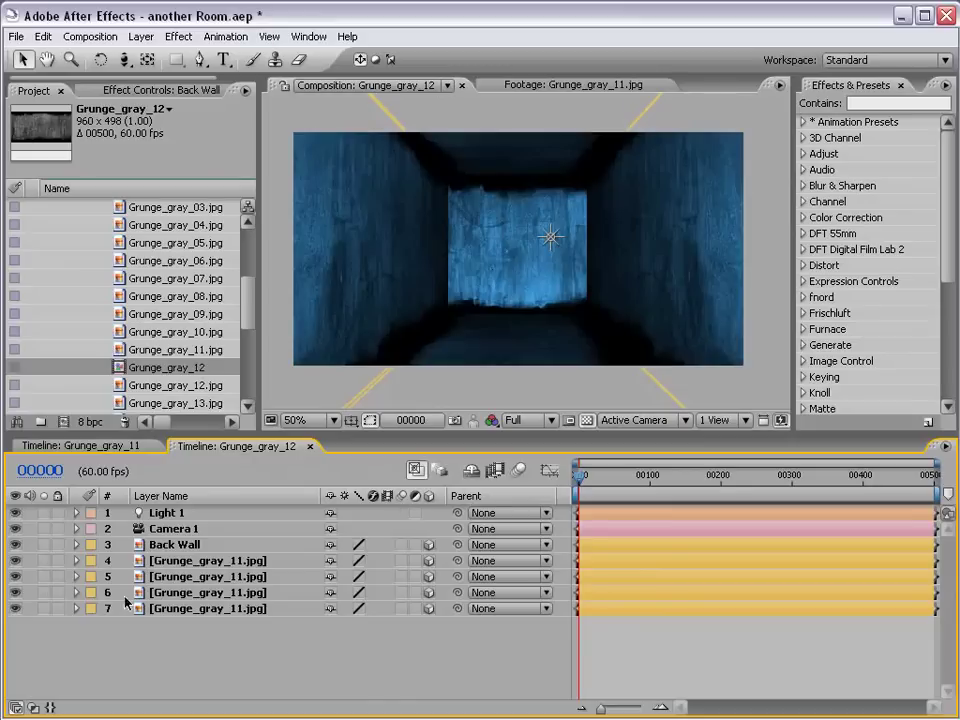
- Hide the Back Wall layer, then select layer 4 and search Effects & Presets for 'motion'
{"action": "left_click", "coordinate": [163, 546]}
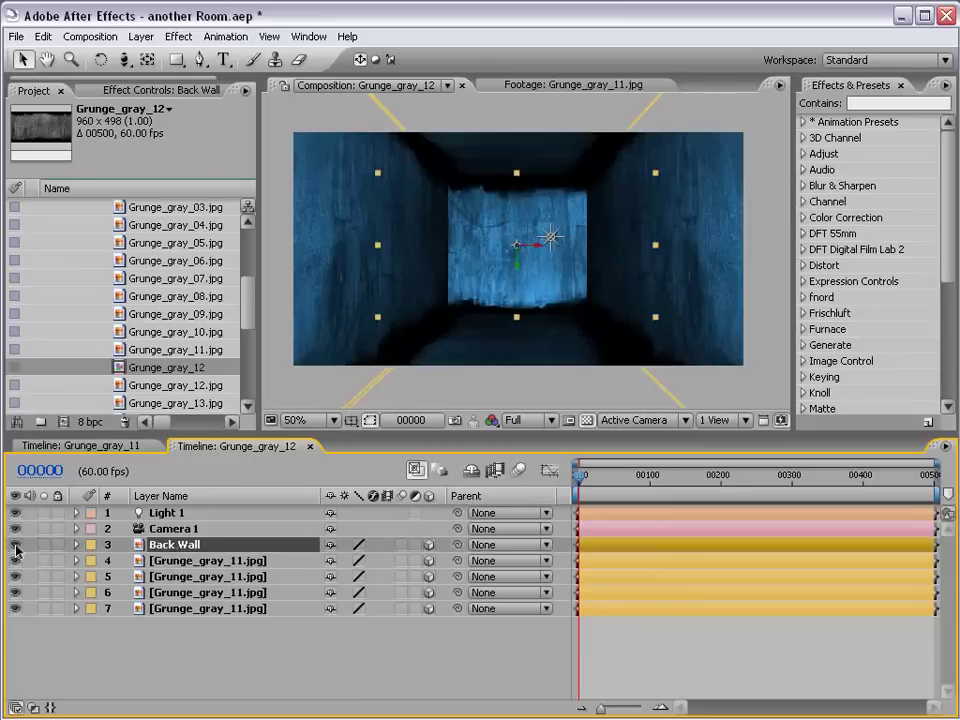
{"action": "left_click", "coordinate": [15, 545]}
{"action": "left_click", "coordinate": [208, 561]}
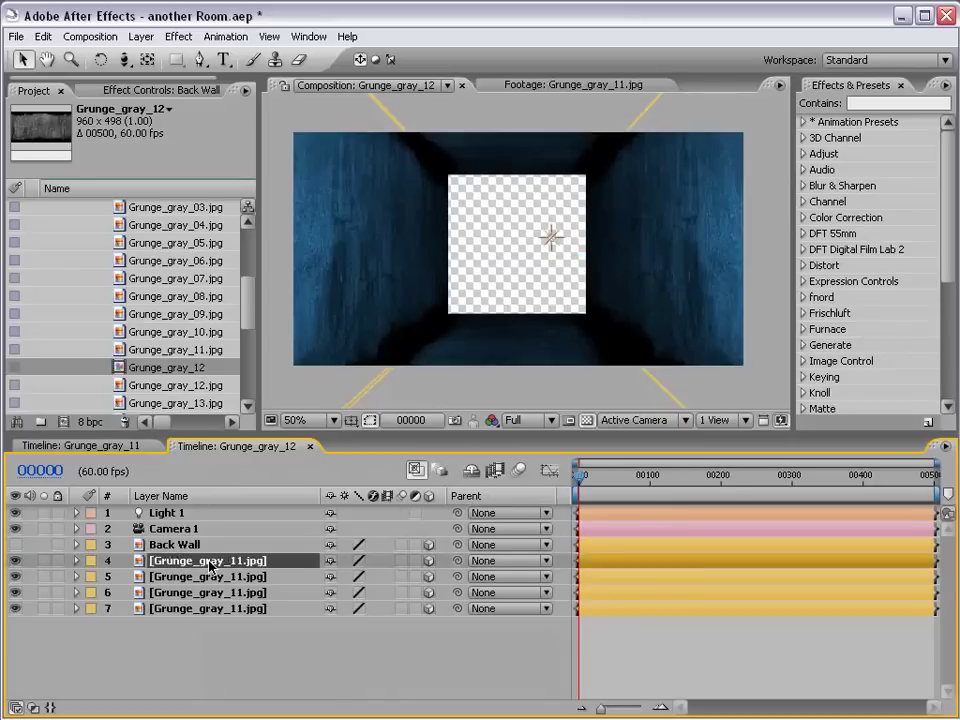
{"action": "left_click", "coordinate": [870, 103]}
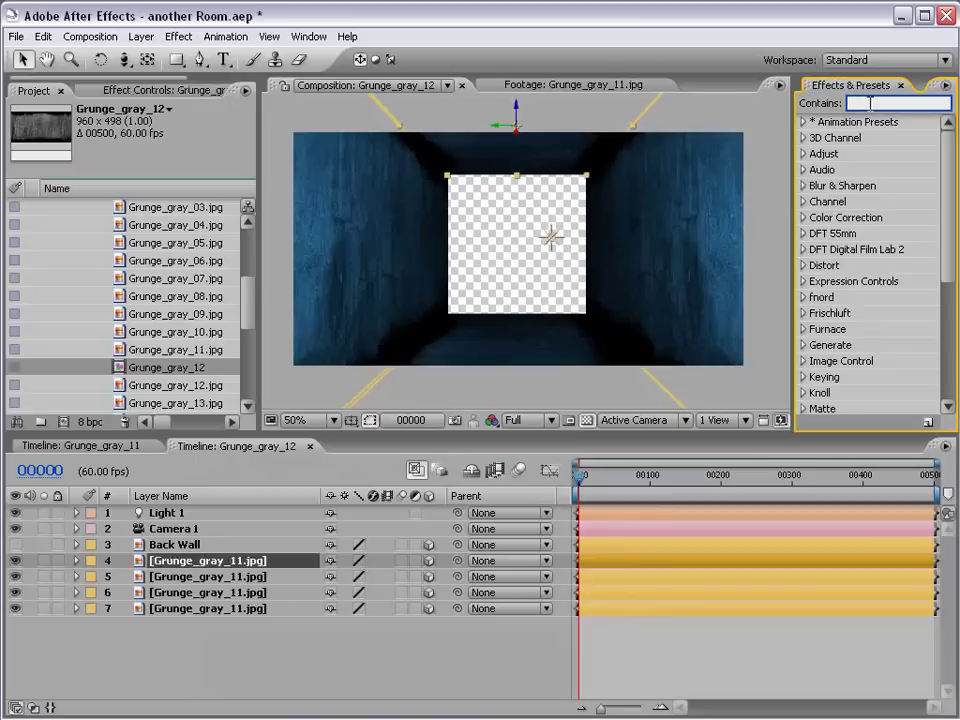
{"action": "type", "text": "motion"}
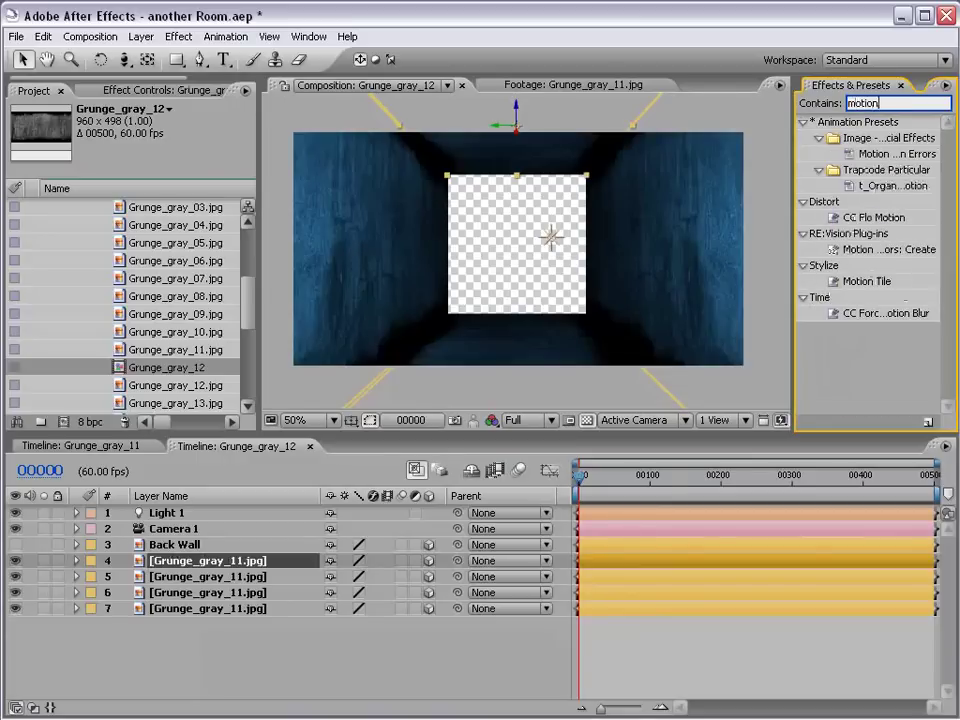
- Apply Motion Tile to layer 4 with an Output Width of 500
{"action": "left_click", "coordinate": [838, 284]}
{"action": "left_click_drag", "start_coordinate": [867, 285], "coordinate": [193, 565]}
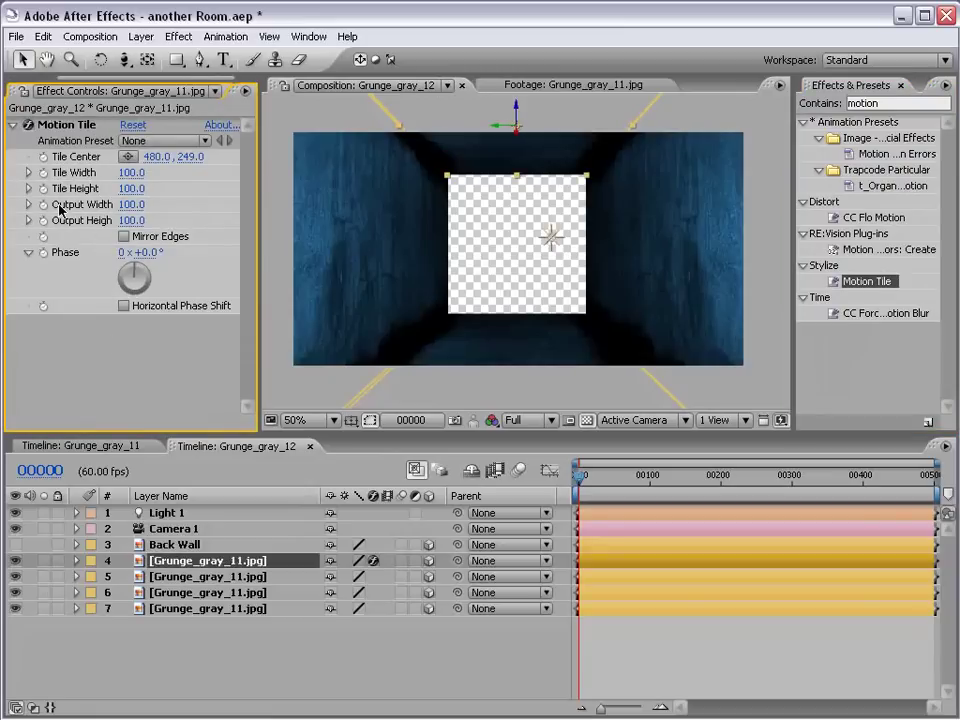
{"action": "left_click", "coordinate": [140, 205]}
{"action": "type", "text": "50"}
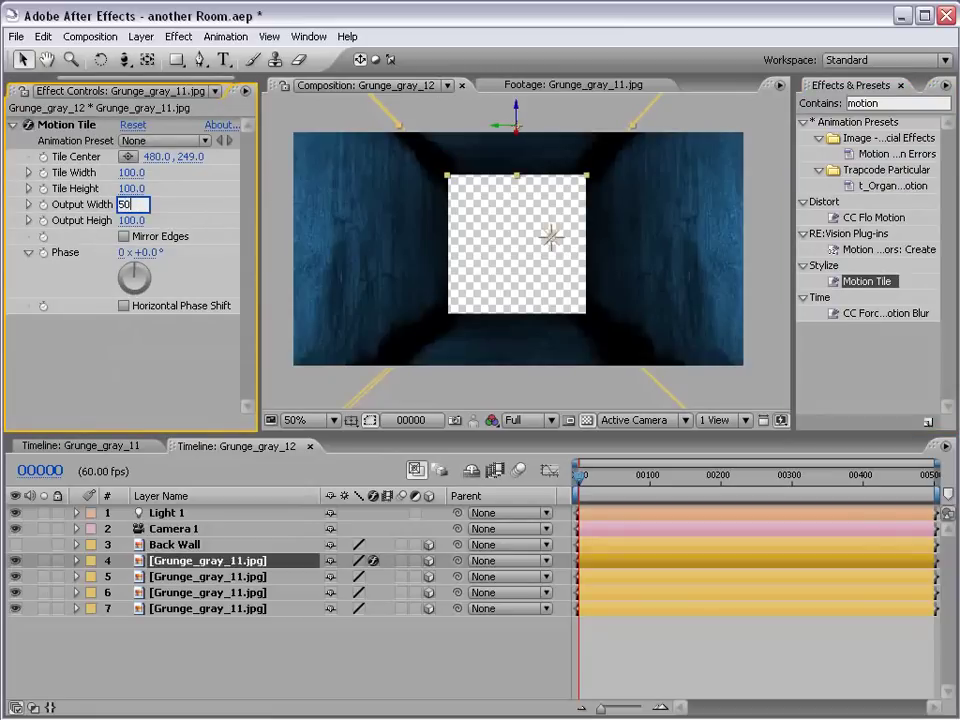
{"action": "type", "text": "0"}
{"action": "key", "text": "Return"}
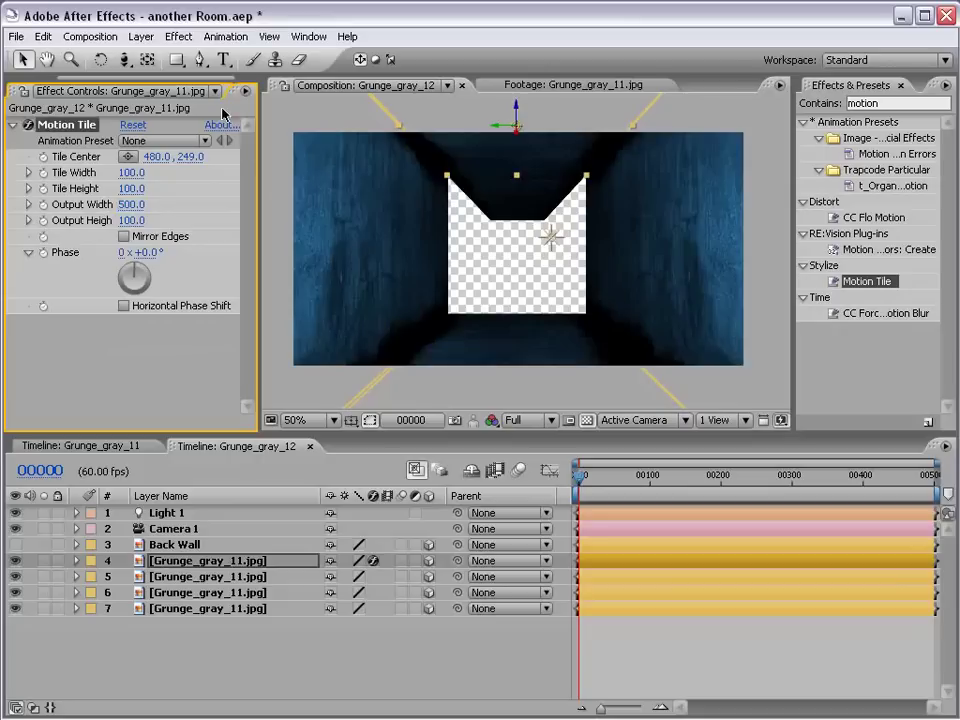
- Apply Motion Tile to layers 5–7 as well, then select the Back Wall layer
{"action": "left_click", "coordinate": [205, 576]}
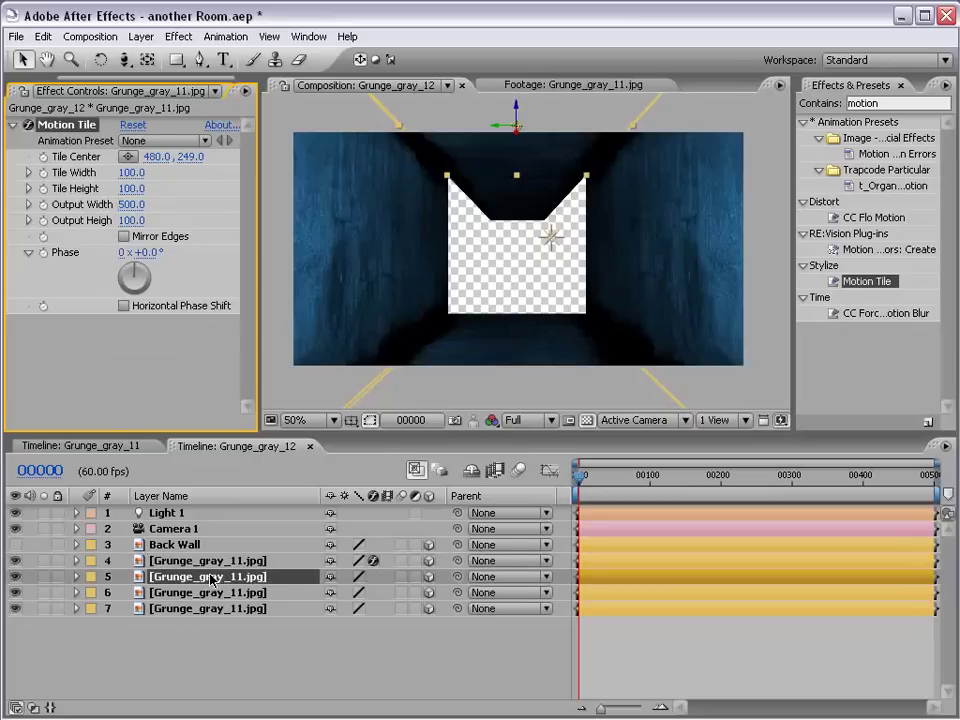
{"action": "left_click", "coordinate": [205, 608], "text": "shift"}
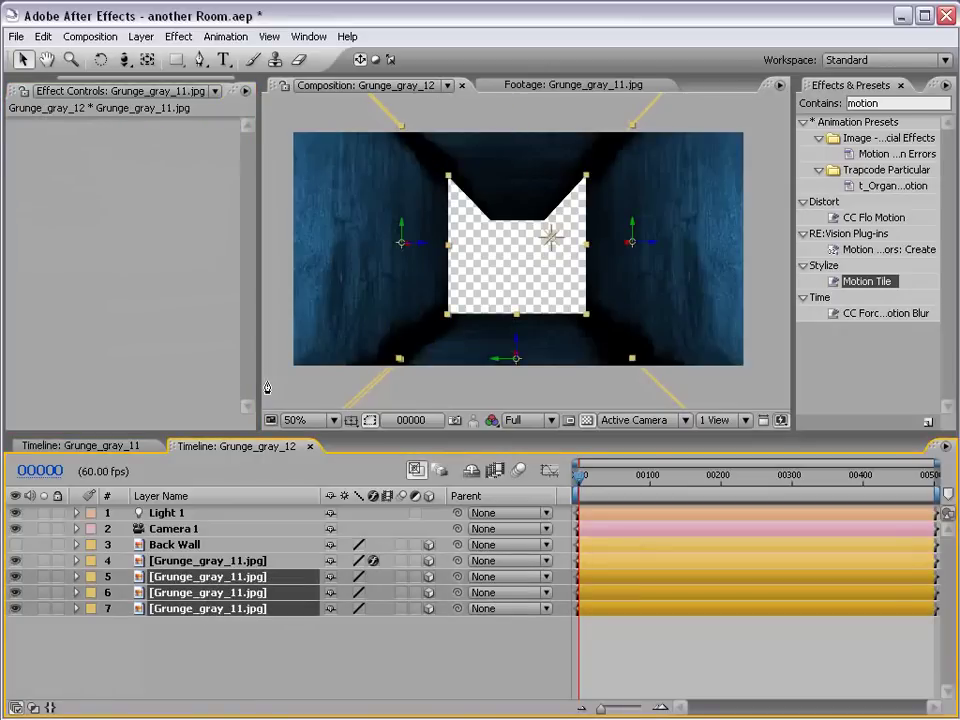
{"action": "left_click_drag", "start_coordinate": [267, 387], "coordinate": [268, 386]}
{"action": "left_click", "coordinate": [336, 638]}
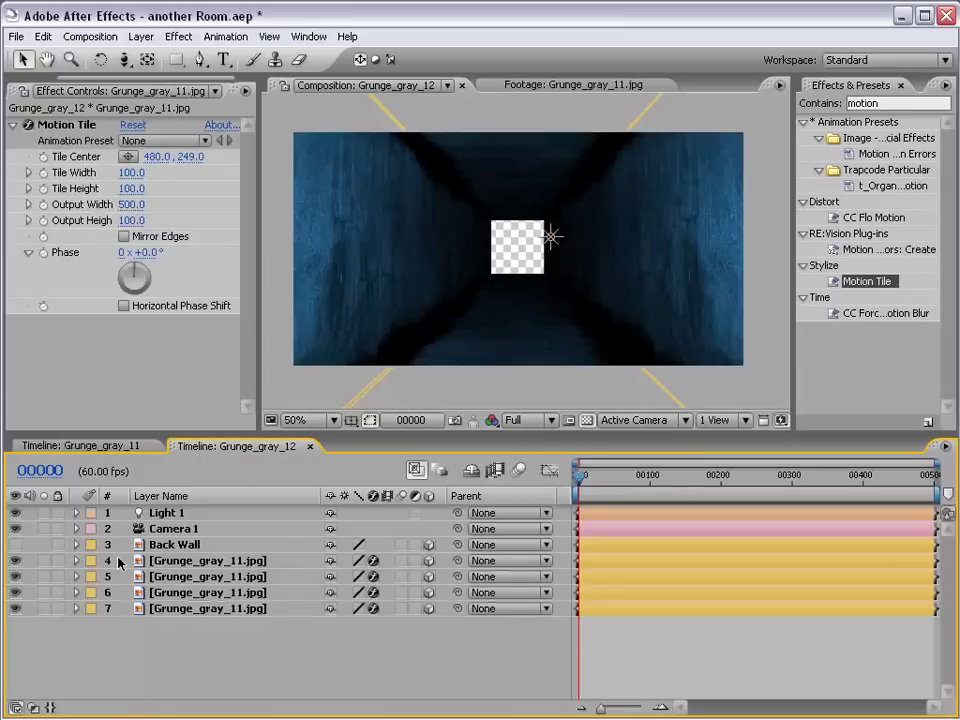
{"action": "left_click", "coordinate": [177, 545]}
- Make Back Wall visible and drag it back along Z to the corridor's distant end
{"action": "left_click", "coordinate": [15, 545]}
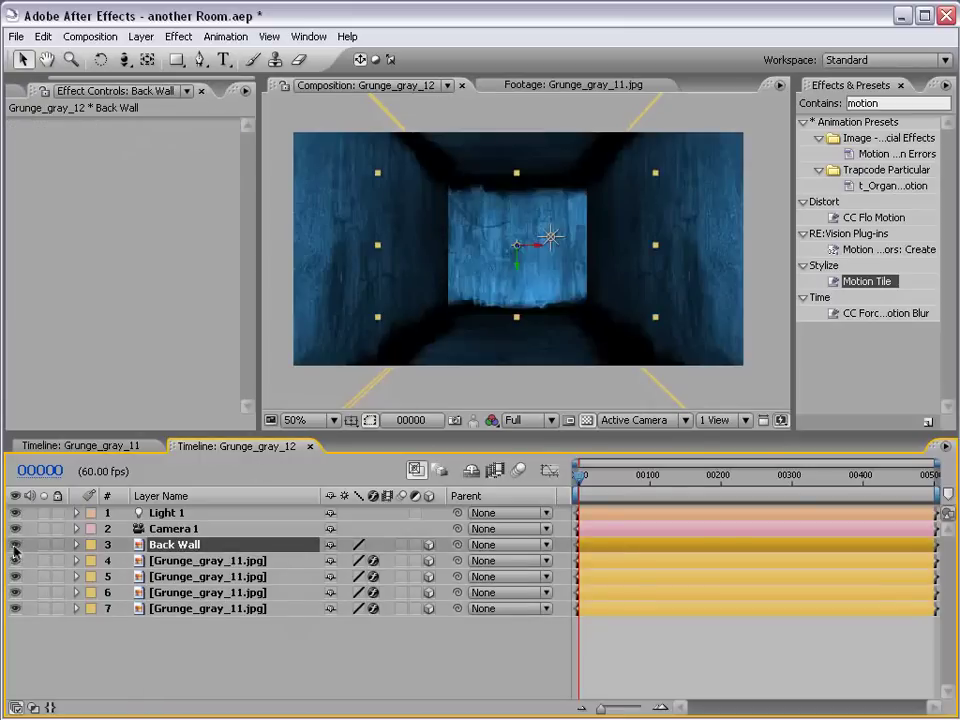
{"action": "left_click_drag", "start_coordinate": [518, 249], "coordinate": [421, 369]}
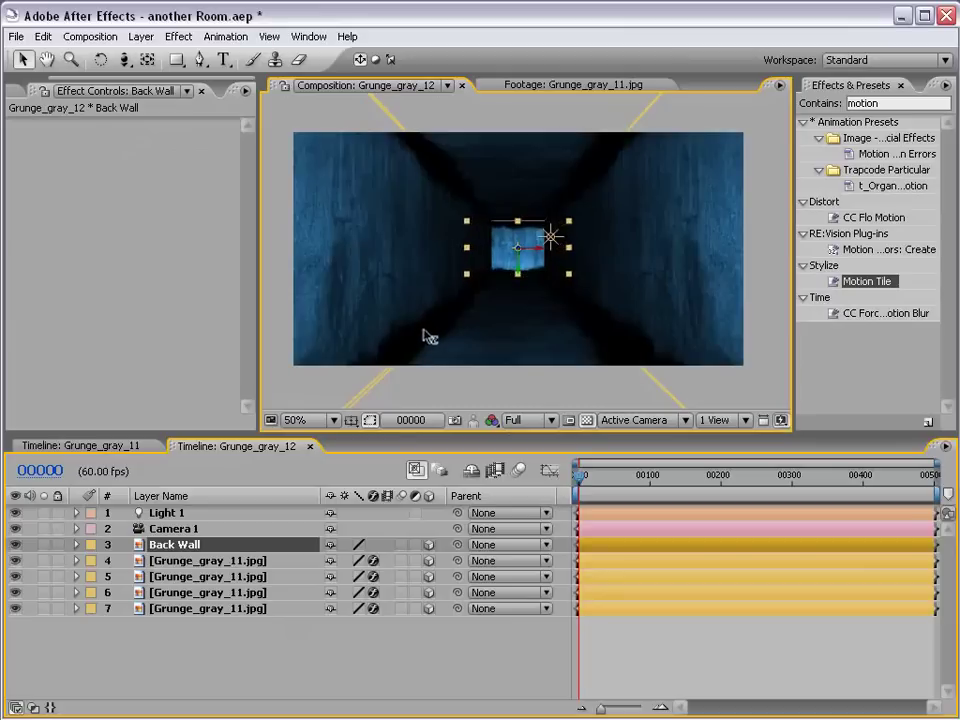
{"action": "left_click_drag", "start_coordinate": [421, 369], "coordinate": [420, 342]}
{"action": "key", "text": "Return"}
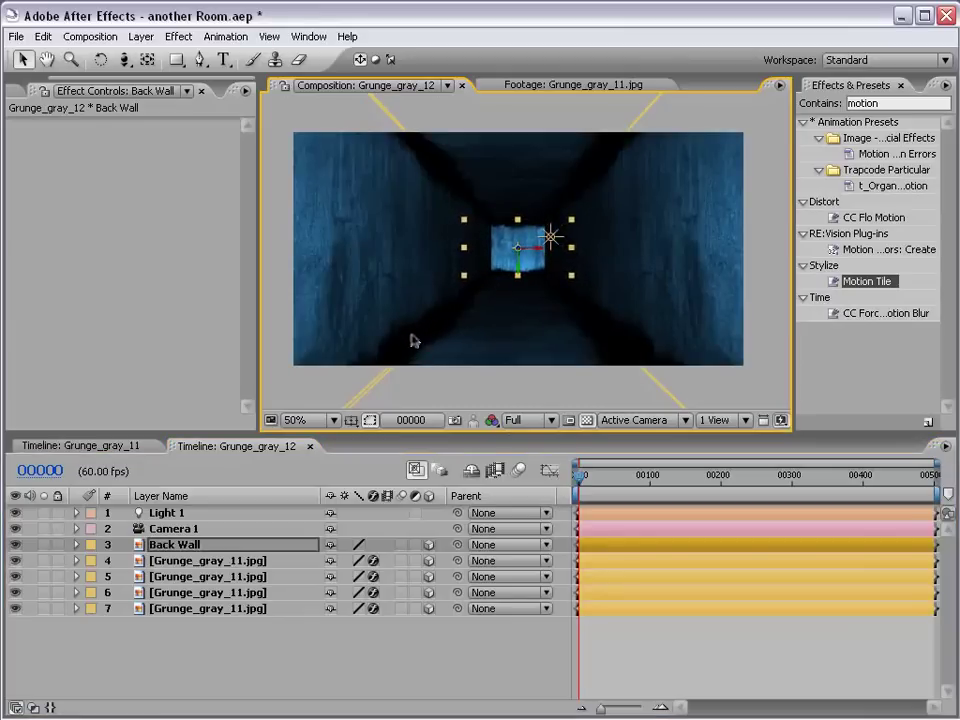
{"action": "left_click", "coordinate": [634, 628]}
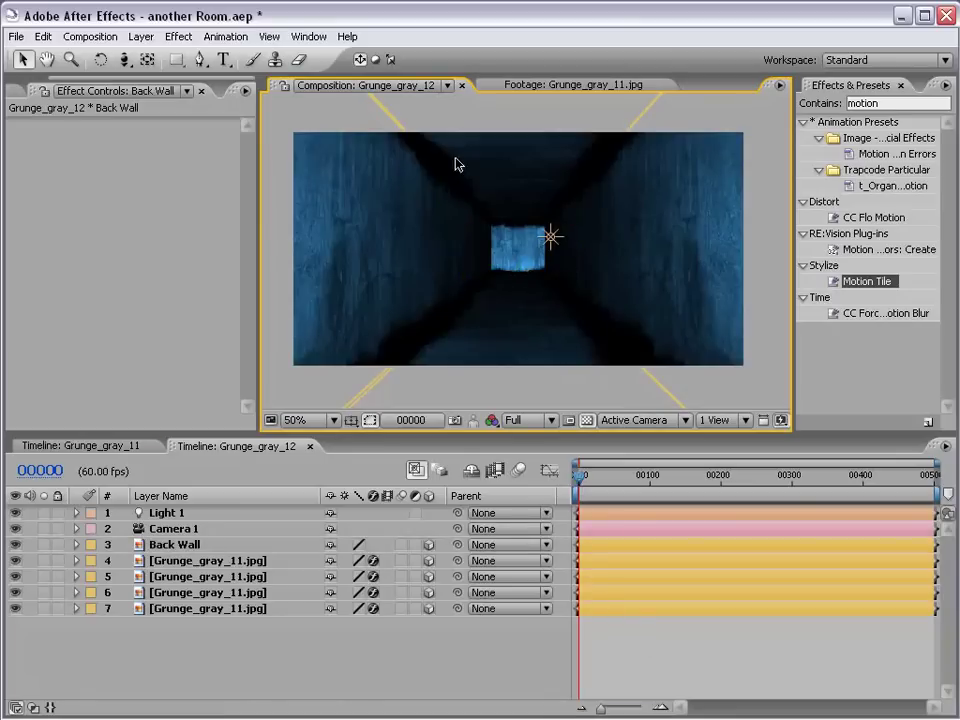
- Dolly Camera 1 down the corridor with the Track Z Camera tool and reveal its keyframed properties
{"action": "left_click", "coordinate": [124, 59]}
{"action": "left_click_drag", "start_coordinate": [536, 272], "coordinate": [540, 519]}
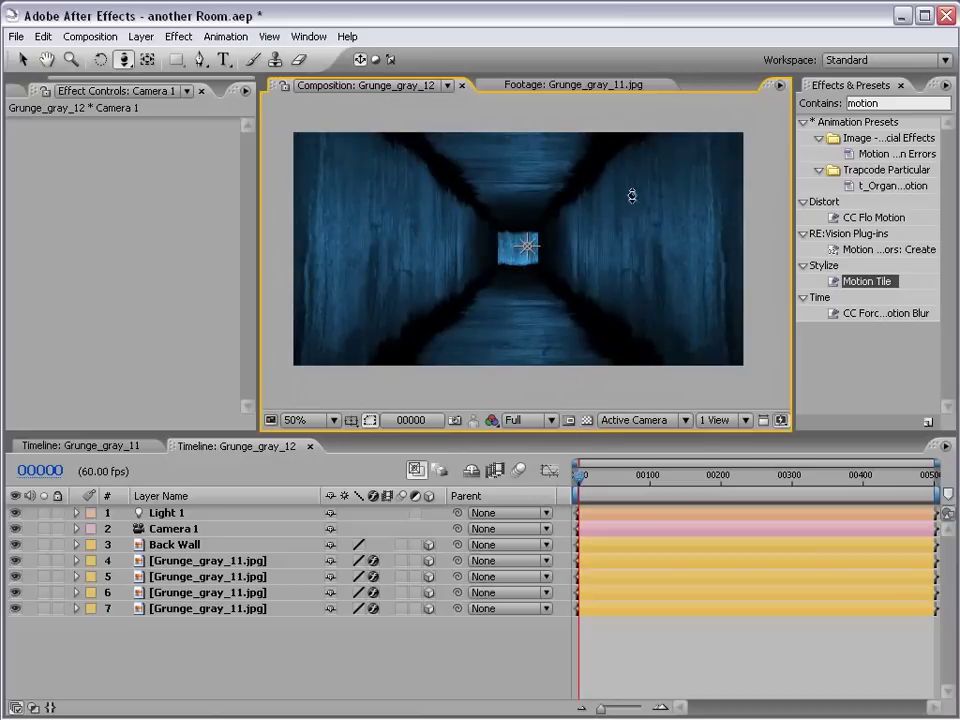
{"action": "mouse_move", "coordinate": [480, 257]}
{"action": "left_mouse_down"}
{"action": "mouse_move", "coordinate": [498, 315]}
{"action": "mouse_move", "coordinate": [498, 490]}
{"action": "mouse_move", "coordinate": [498, 467]}
{"action": "left_mouse_up"}
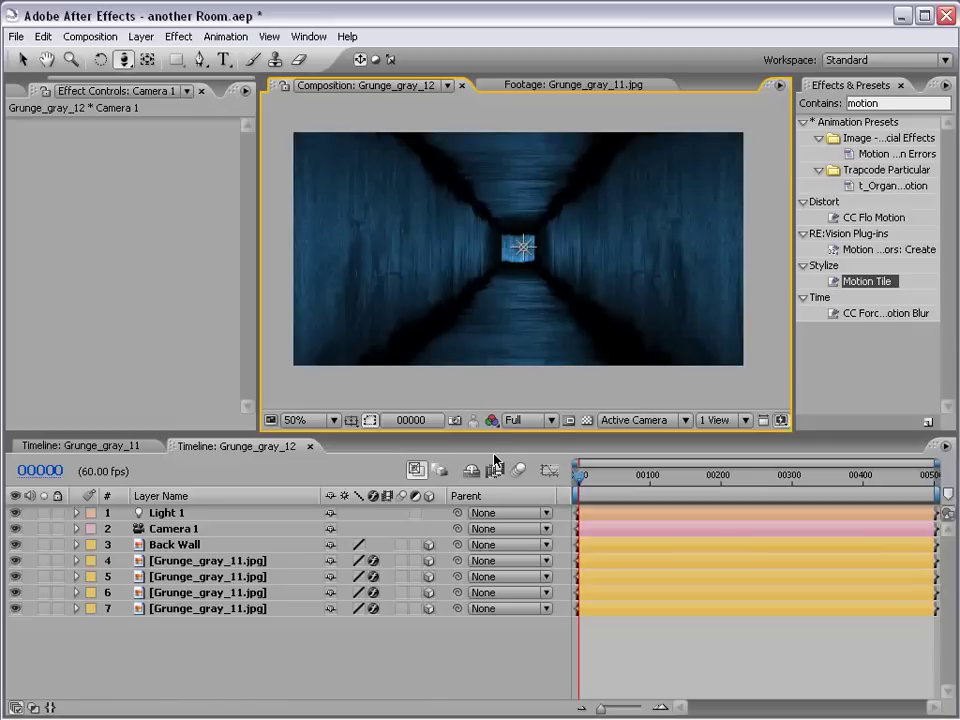
{"action": "mouse_move", "coordinate": [499, 332]}
{"action": "left_mouse_down"}
{"action": "mouse_move", "coordinate": [535, 273]}
{"action": "mouse_move", "coordinate": [570, 293]}
{"action": "mouse_move", "coordinate": [551, 336]}
{"action": "mouse_move", "coordinate": [560, 291]}
{"action": "left_mouse_up"}
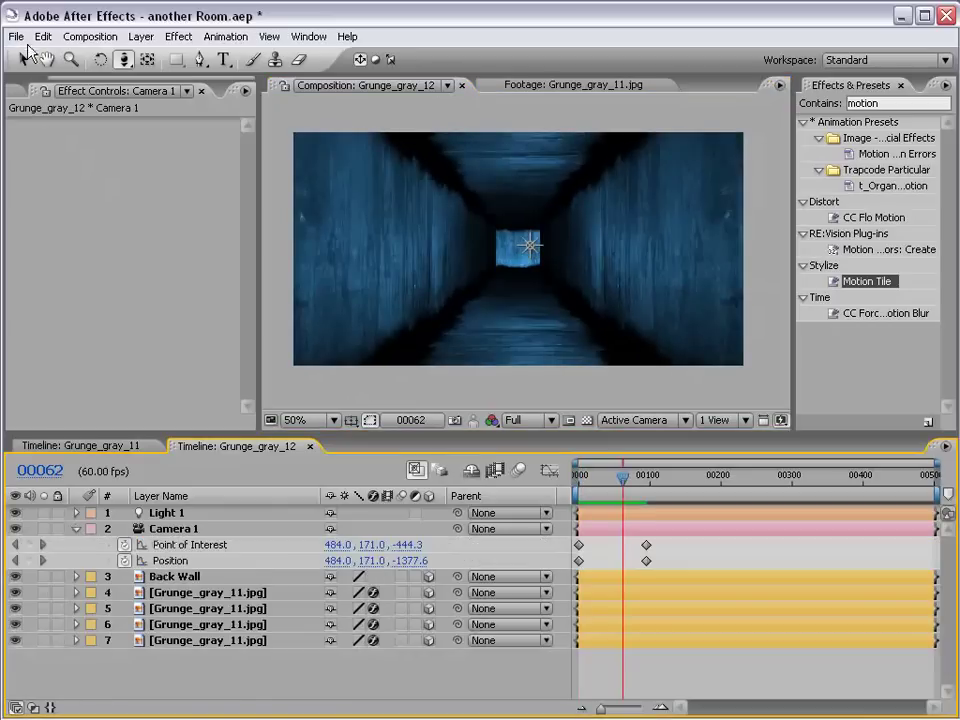
{"action": "left_click", "coordinate": [24, 60]}
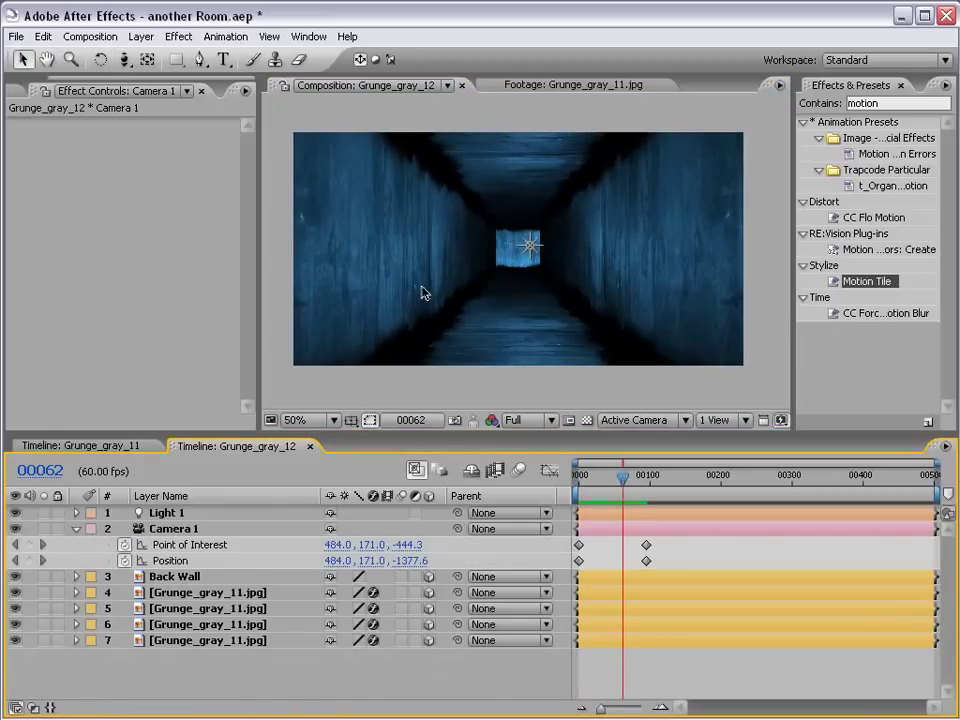
- Briefly hide and re-show a corridor wall layer to check it
{"action": "left_click", "coordinate": [195, 640]}
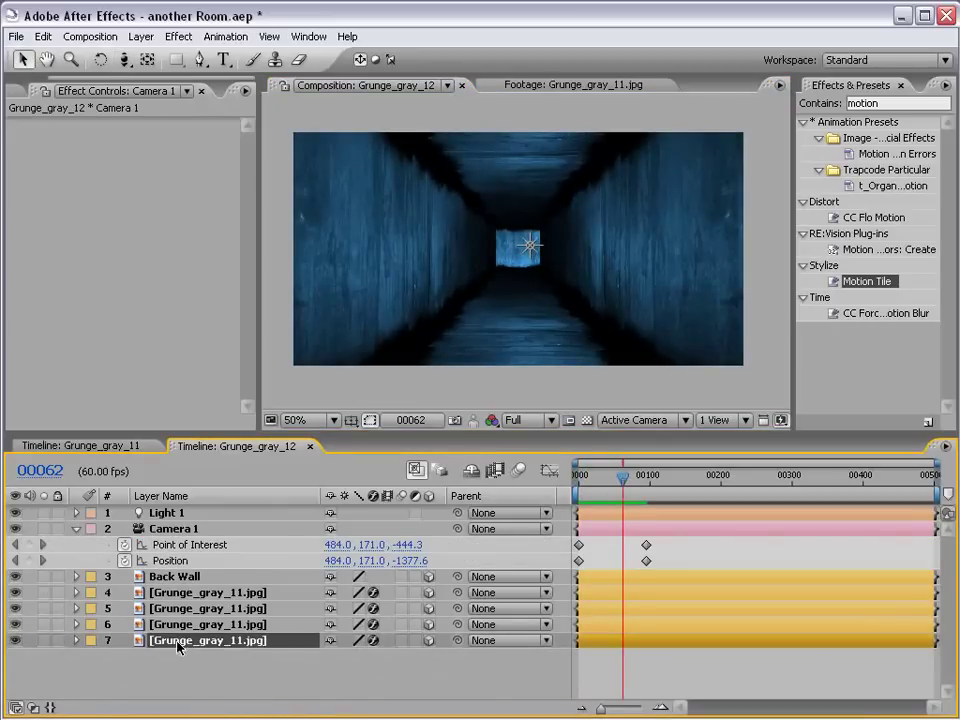
{"action": "left_click", "coordinate": [14, 640]}
{"action": "left_click", "coordinate": [14, 640]}
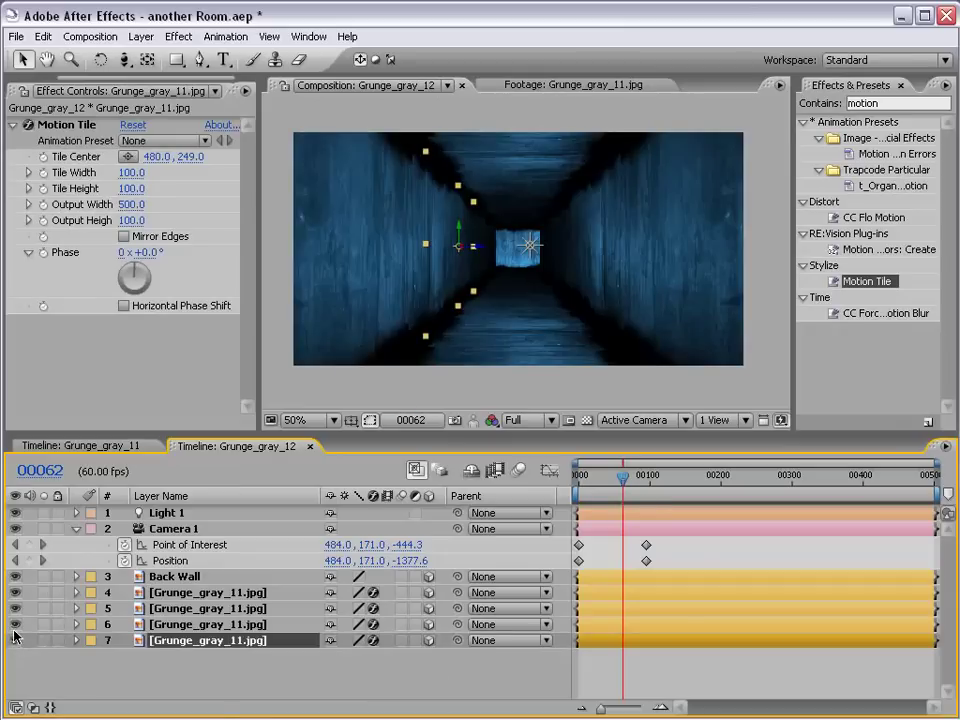
- Apply Color Correction > Exposure to Back Wall and set Exposure to -4.70
{"action": "left_click", "coordinate": [190, 576]}
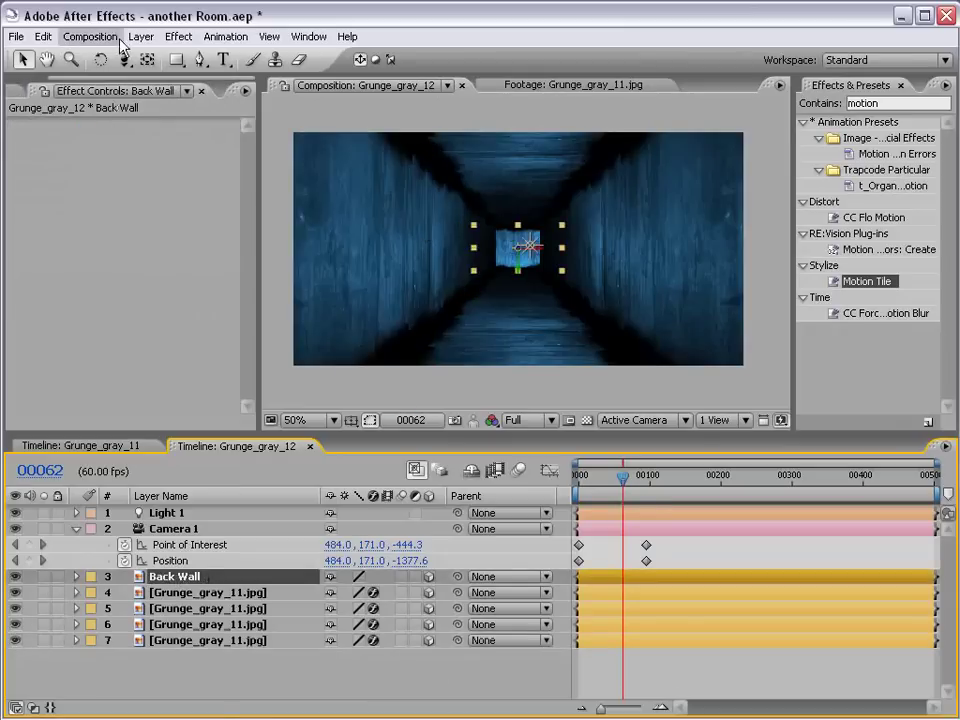
{"action": "left_click", "coordinate": [176, 38]}
{"action": "mouse_move", "coordinate": [215, 192]}
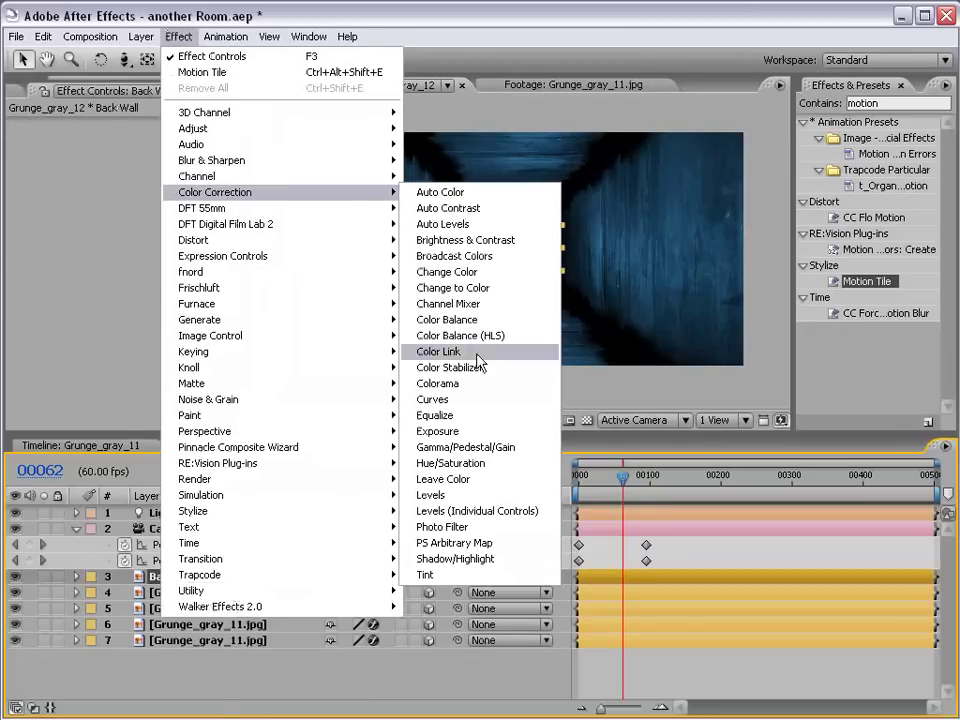
{"action": "left_click", "coordinate": [484, 432]}
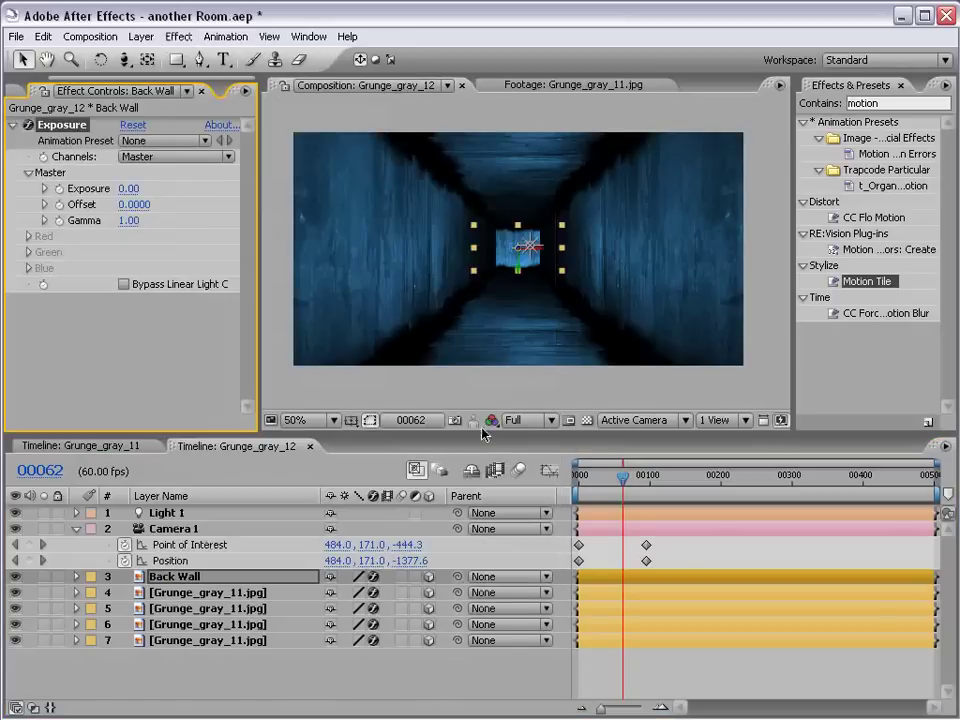
{"action": "left_click_drag", "start_coordinate": [127, 188], "coordinate": [90, 190]}
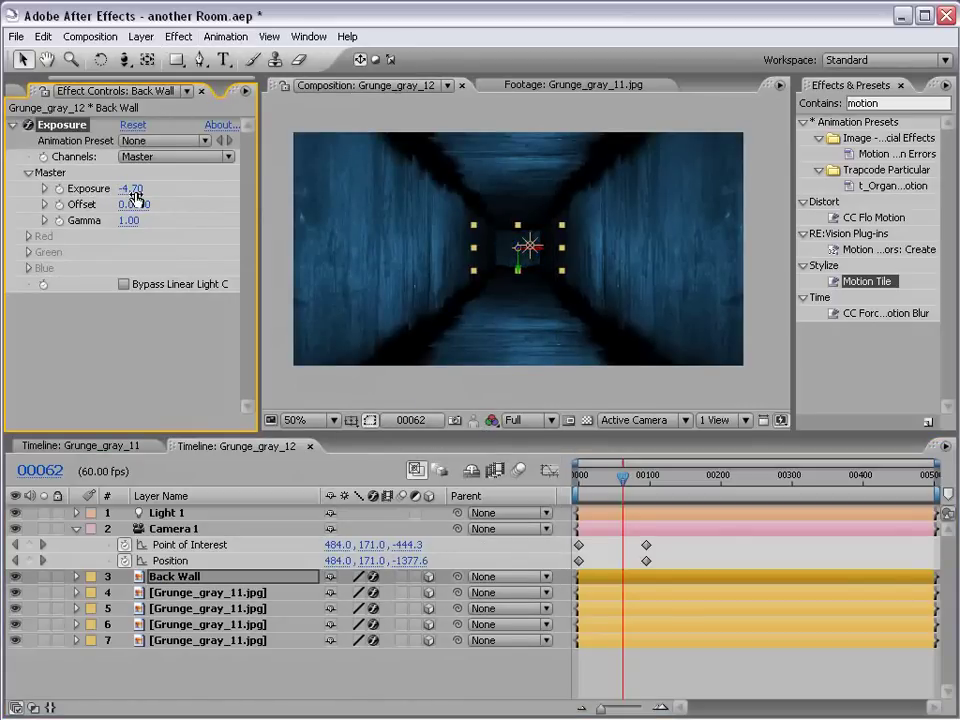
{"action": "left_click", "coordinate": [765, 675]}
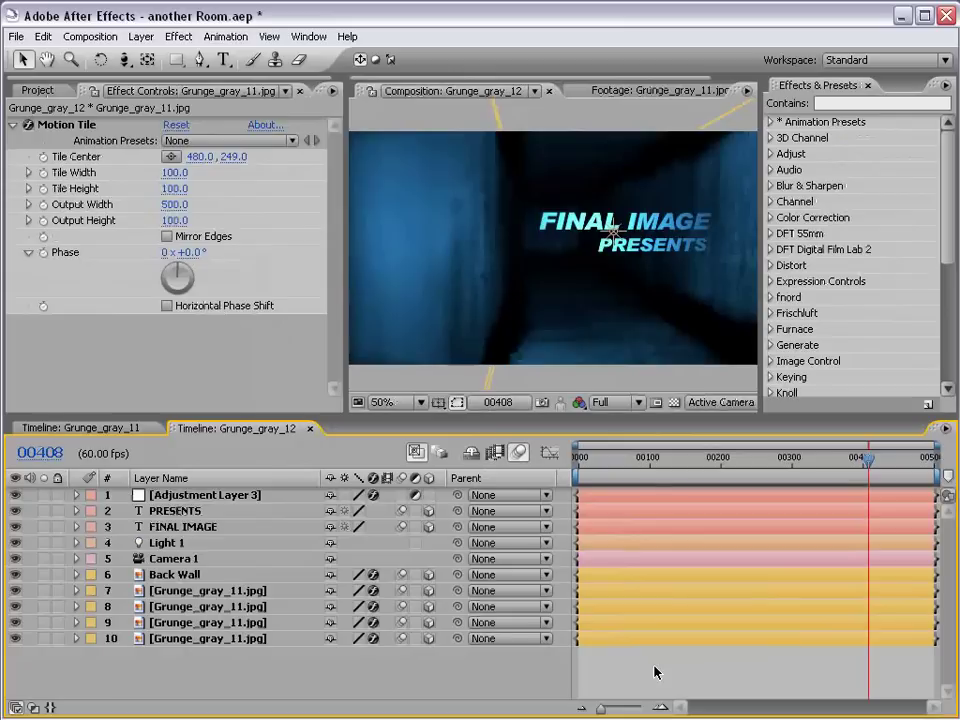
- Add a wiggle(3,40) expression to Light 1's Intensity and scrub to preview the flicker
{"action": "left_click", "coordinate": [76, 543]}
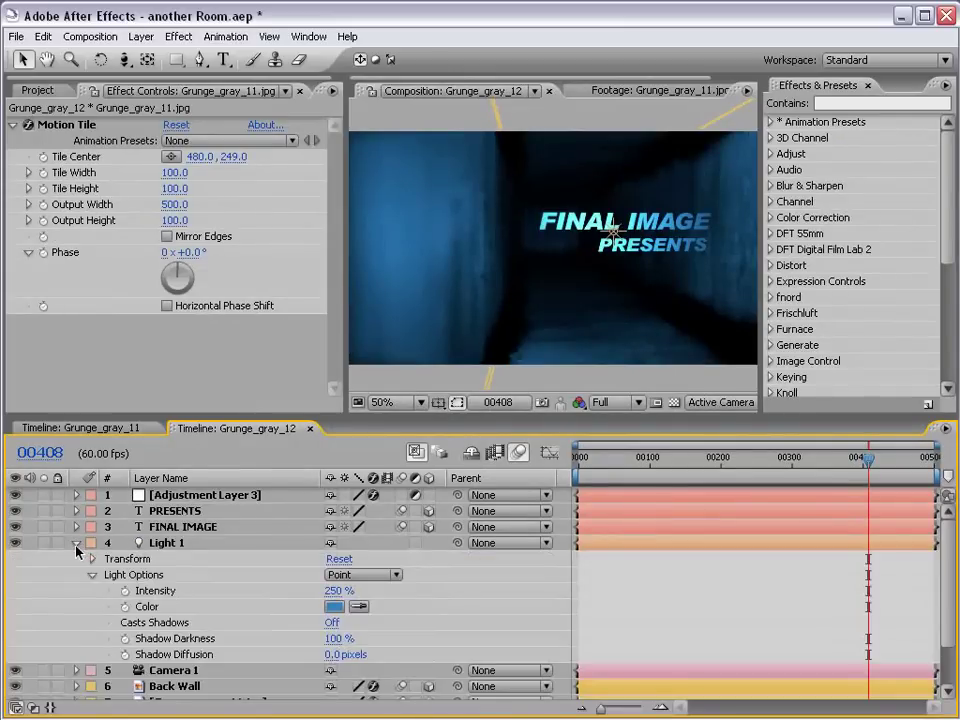
{"action": "scroll", "coordinate": [240, 585], "scroll_direction": "down", "scroll_amount": 1}
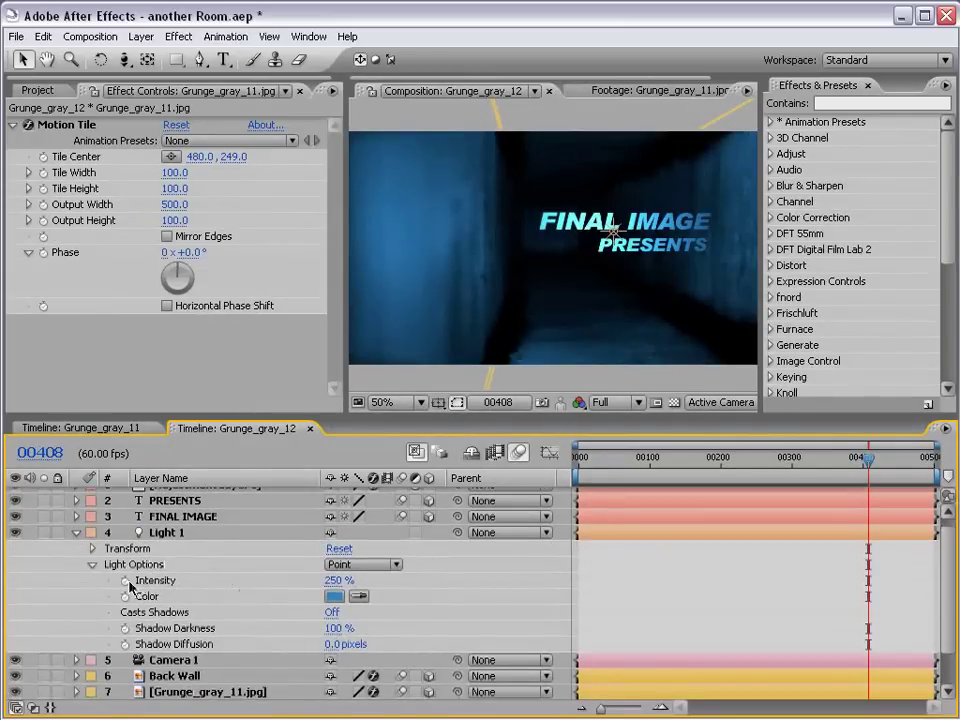
{"action": "left_click", "coordinate": [127, 582], "text": "alt"}
{"action": "type", "text": "wiggle("}
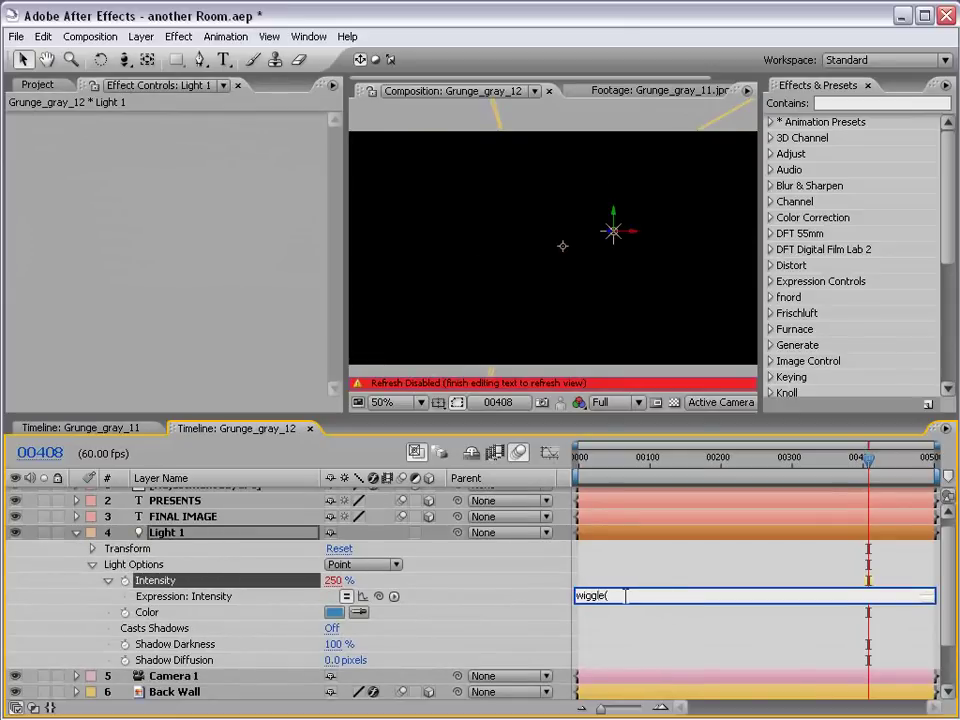
{"action": "type", "text": ")"}
{"action": "left_click", "coordinate": [645, 587]}
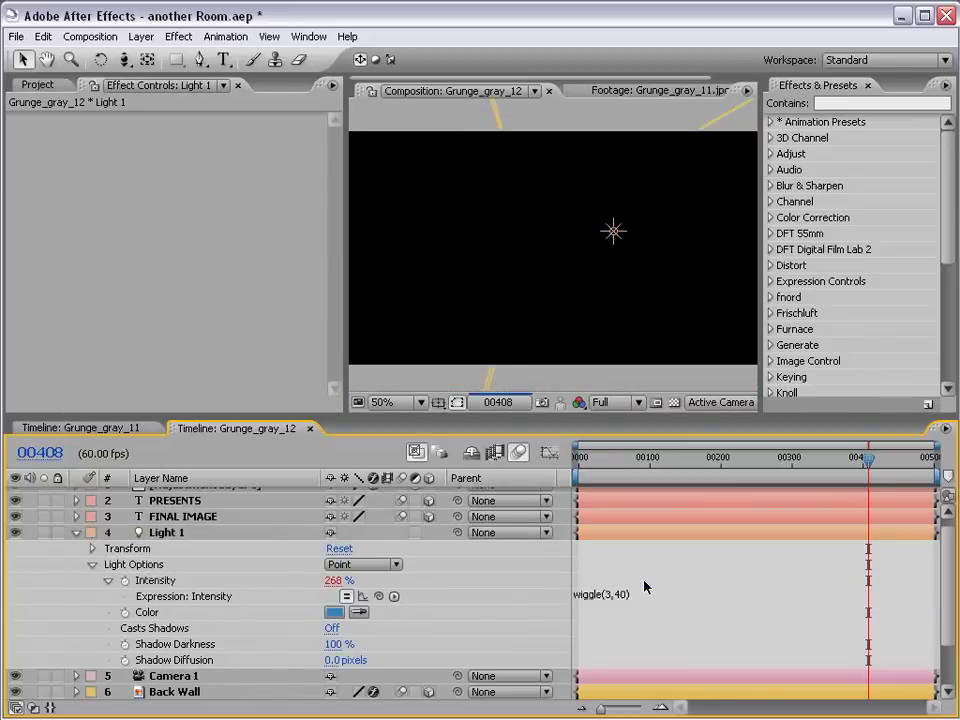
{"action": "left_click_drag", "start_coordinate": [801, 458], "coordinate": [895, 462]}
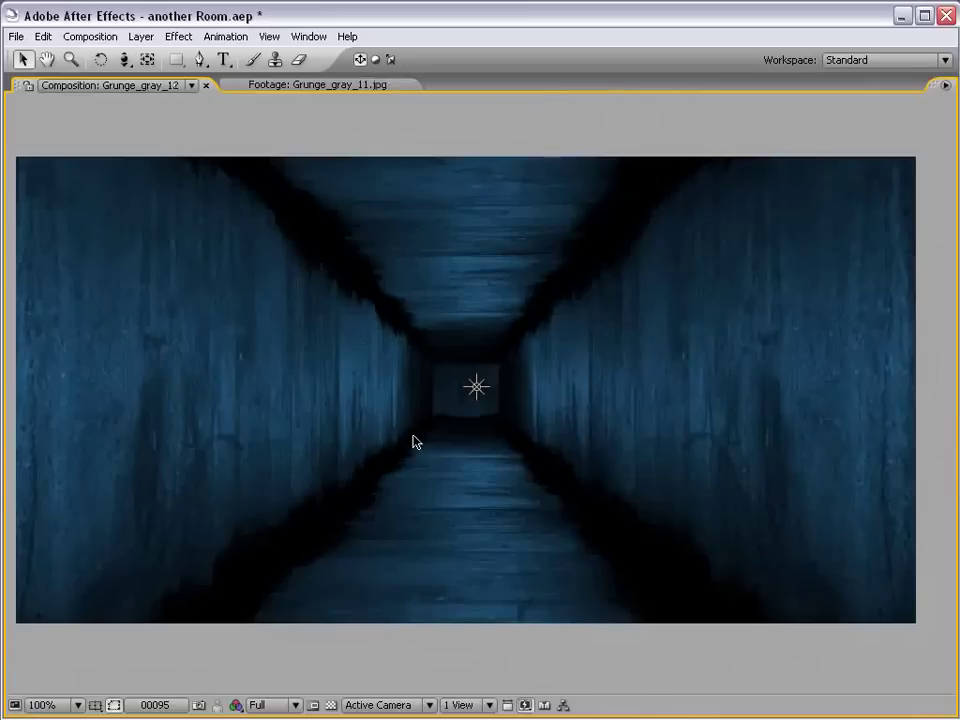
- Create a 'FINAL IMAGE' text layer in the corridor view
{"action": "key", "text": "grave"}
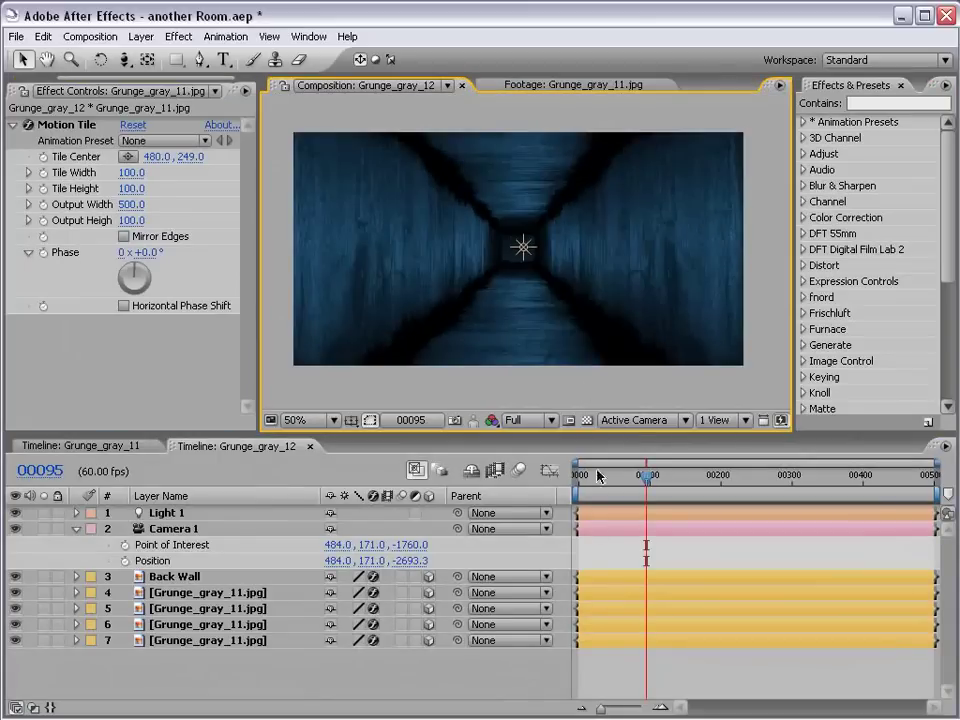
{"action": "left_click", "coordinate": [223, 59]}
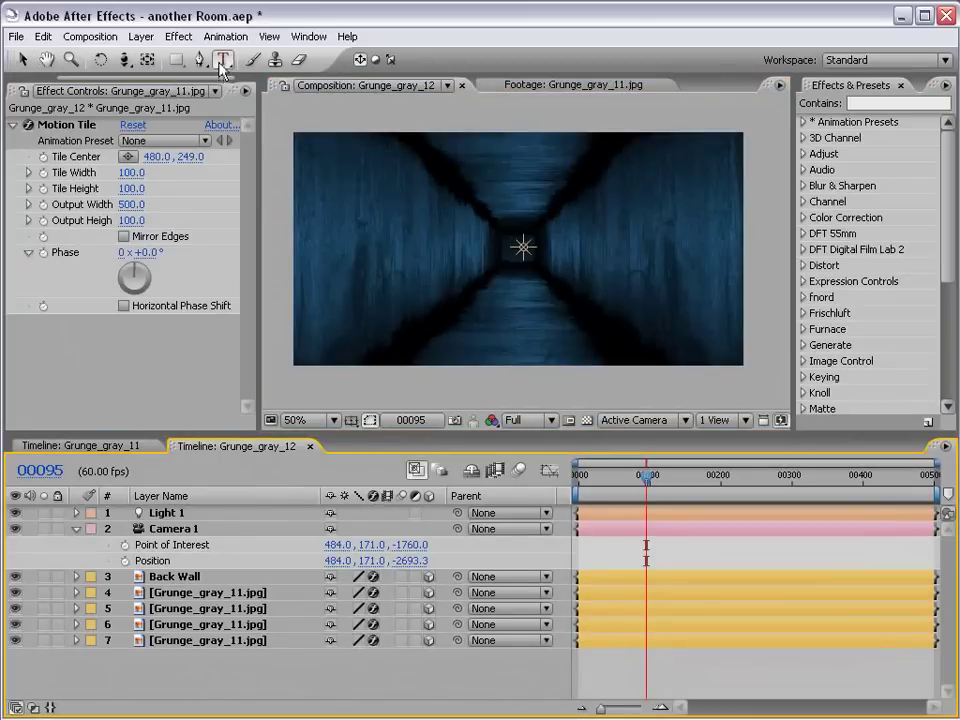
{"action": "left_click", "coordinate": [470, 271]}
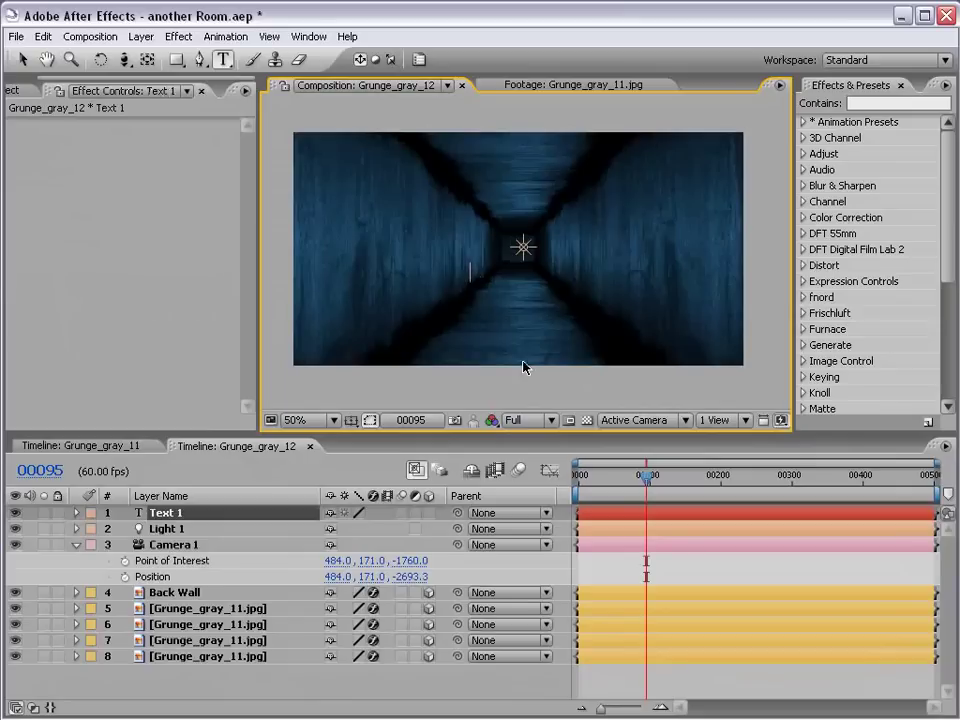
{"action": "type", "text": "FINAL"}
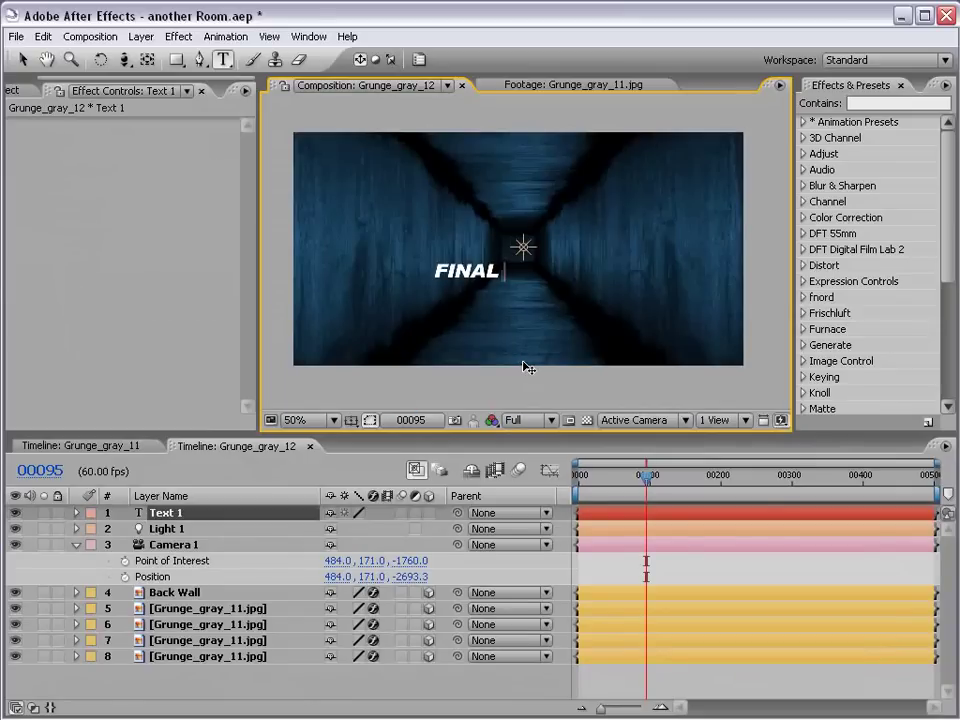
{"action": "type", "text": " IMAGE"}
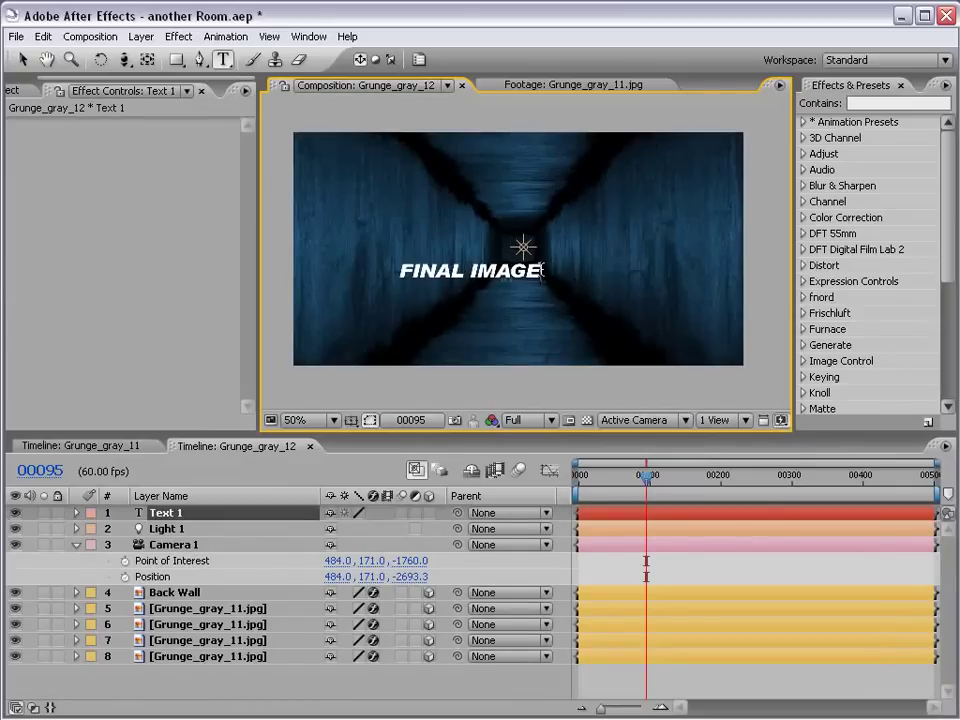
{"action": "left_click", "coordinate": [23, 59]}
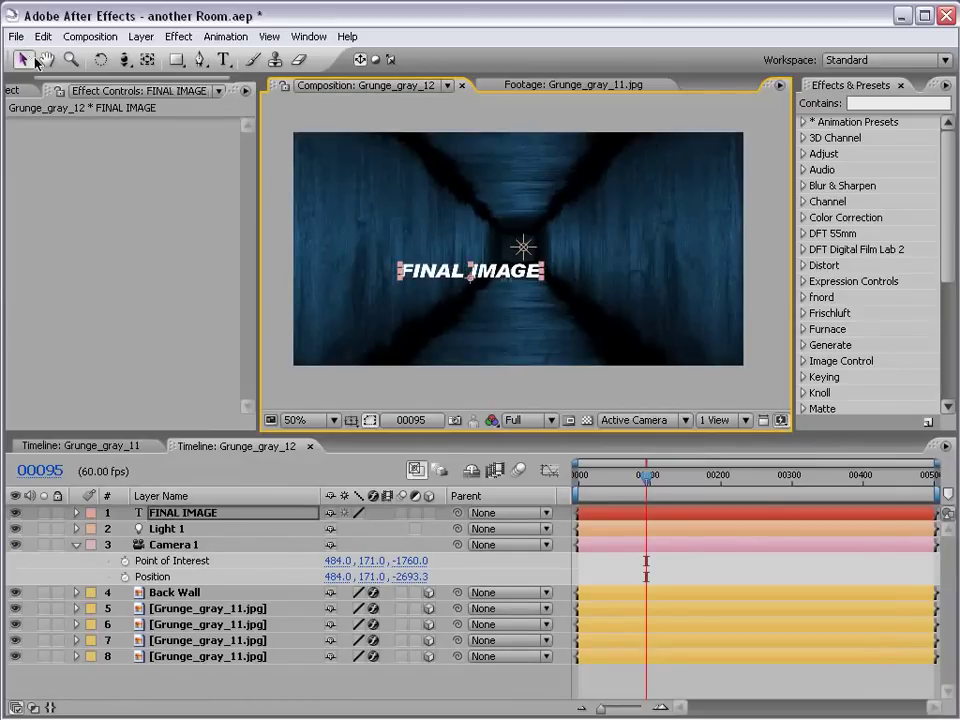
{"action": "left_click", "coordinate": [594, 557]}
- Duplicate the title, change the copy to 'PRESENTS', and shrink it beneath 'FINAL IMAGE'
{"action": "left_click", "coordinate": [602, 514]}
{"action": "key", "text": "ctrl+d"}
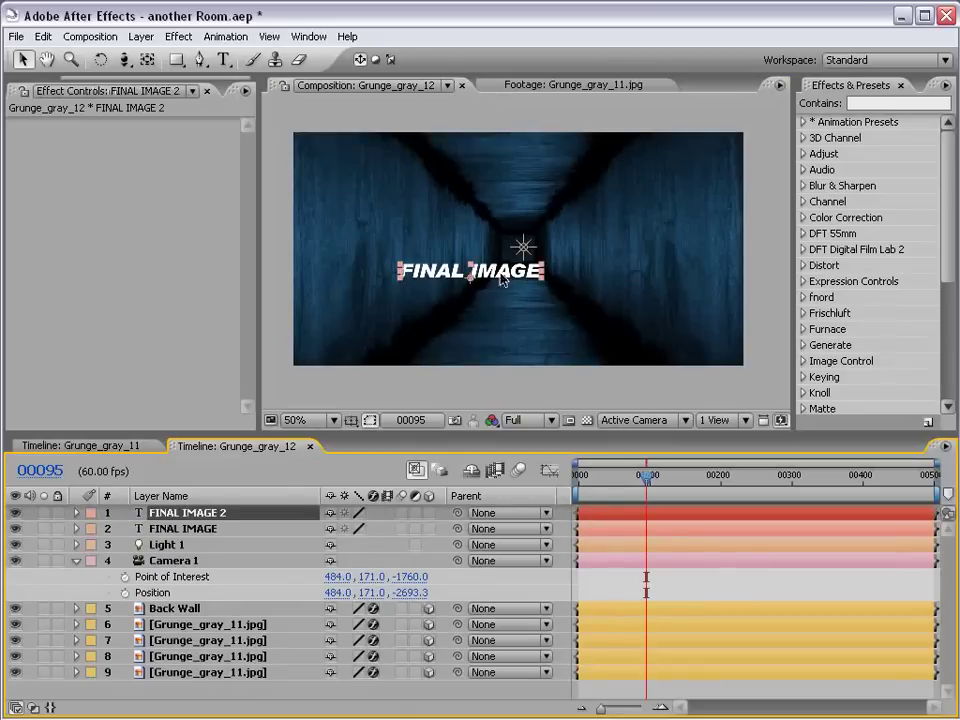
{"action": "left_click_drag", "start_coordinate": [502, 279], "coordinate": [500, 297]}
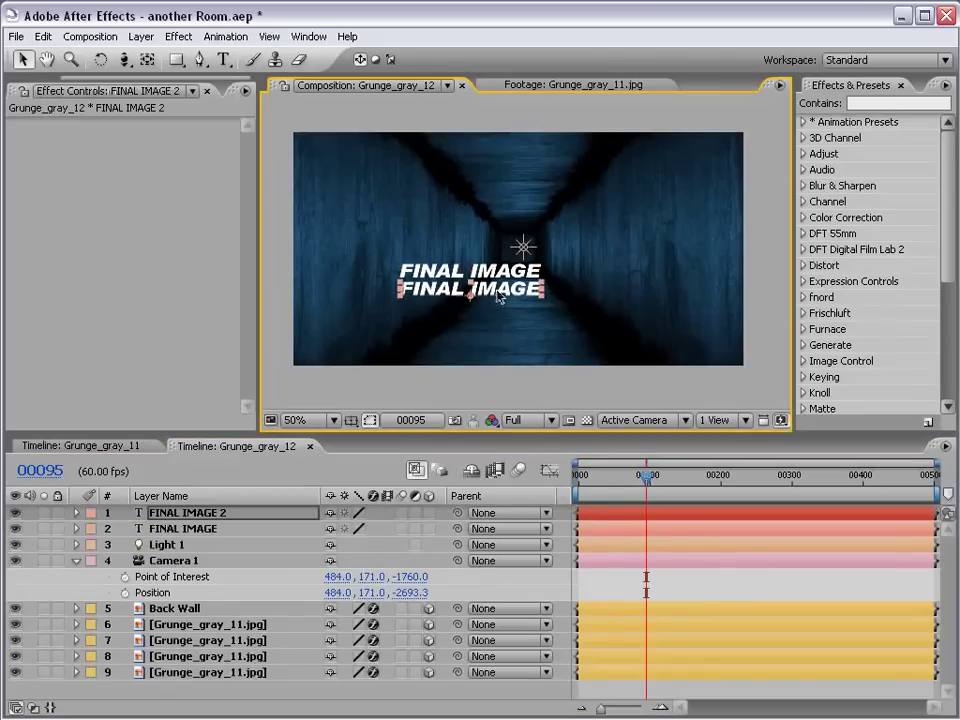
{"action": "double_click", "coordinate": [500, 292]}
{"action": "left_click", "coordinate": [499, 293]}
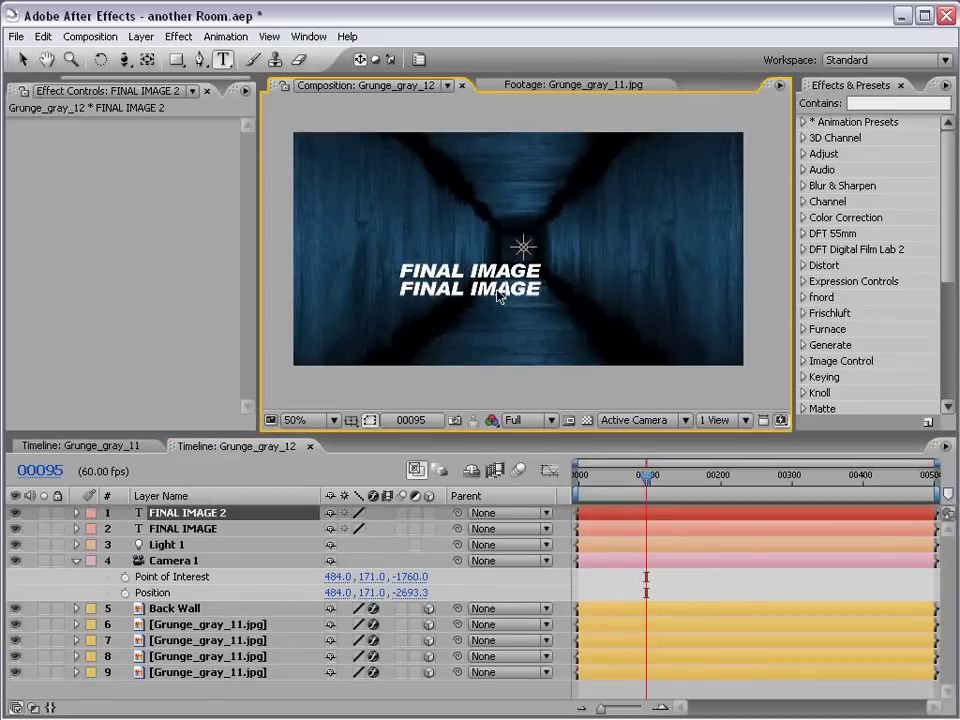
{"action": "key", "text": "ctrl+a"}
{"action": "type", "text": "PRESENTS"}
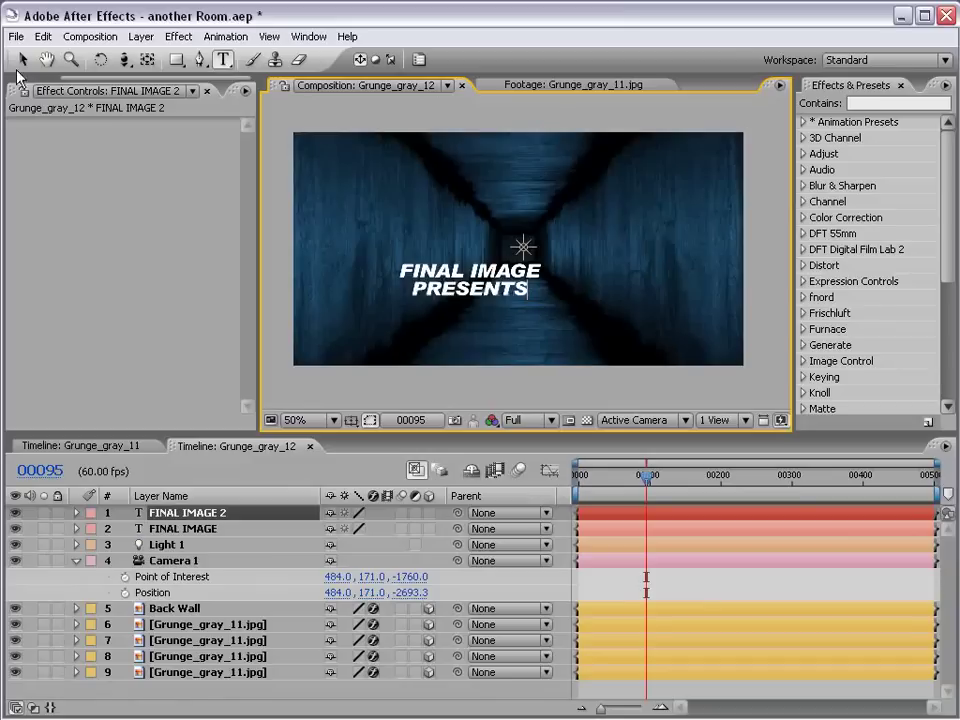
{"action": "left_click", "coordinate": [22, 59]}
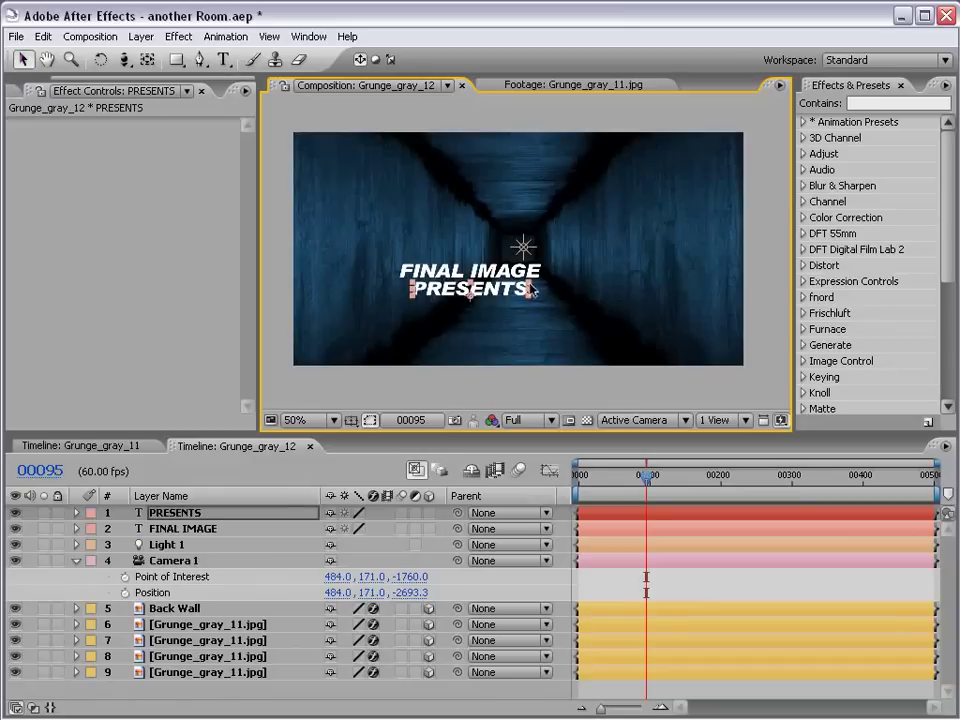
{"action": "left_click_drag", "start_coordinate": [531, 289], "coordinate": [511, 292]}
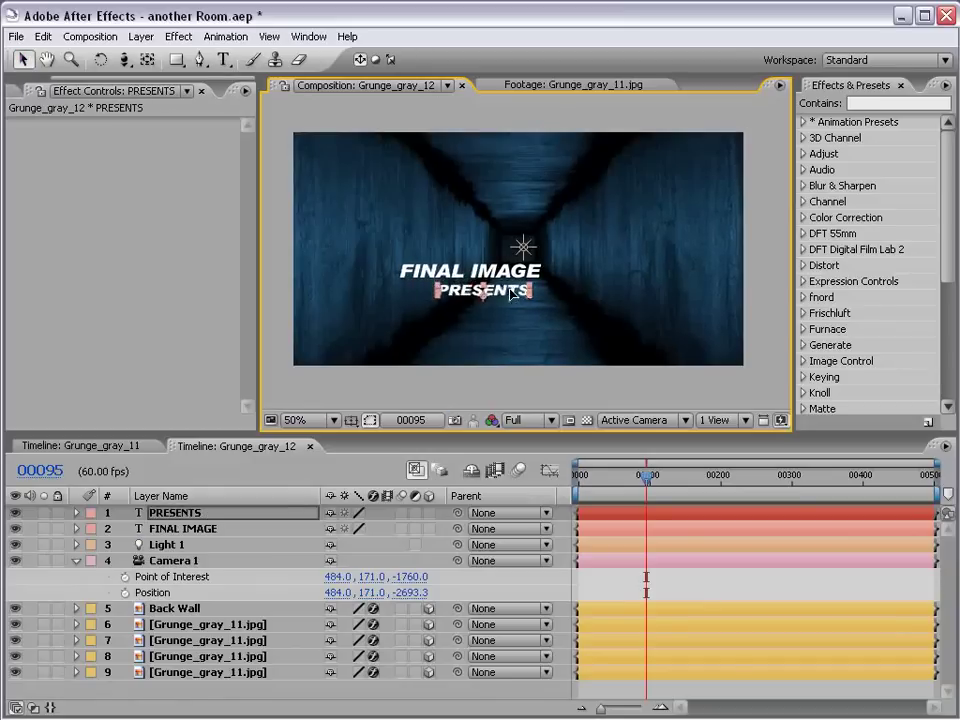
{"action": "left_click", "coordinate": [596, 583]}
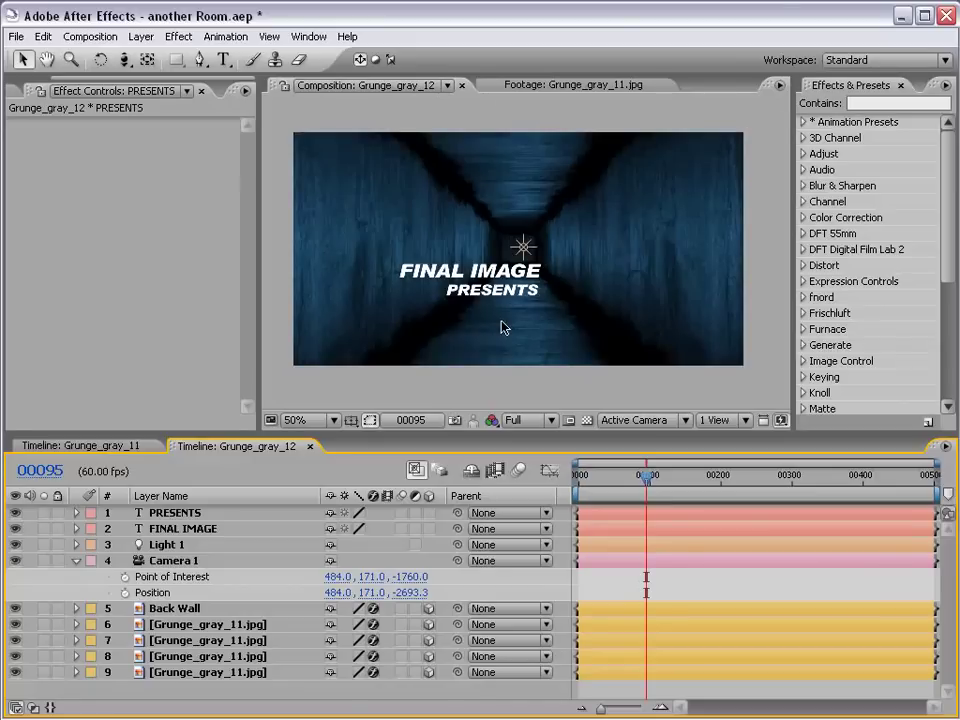
- Turn on the 3D switch for both the FINAL IMAGE and PRESENTS layers
{"action": "left_click", "coordinate": [175, 512]}
{"action": "left_click", "coordinate": [183, 528]}
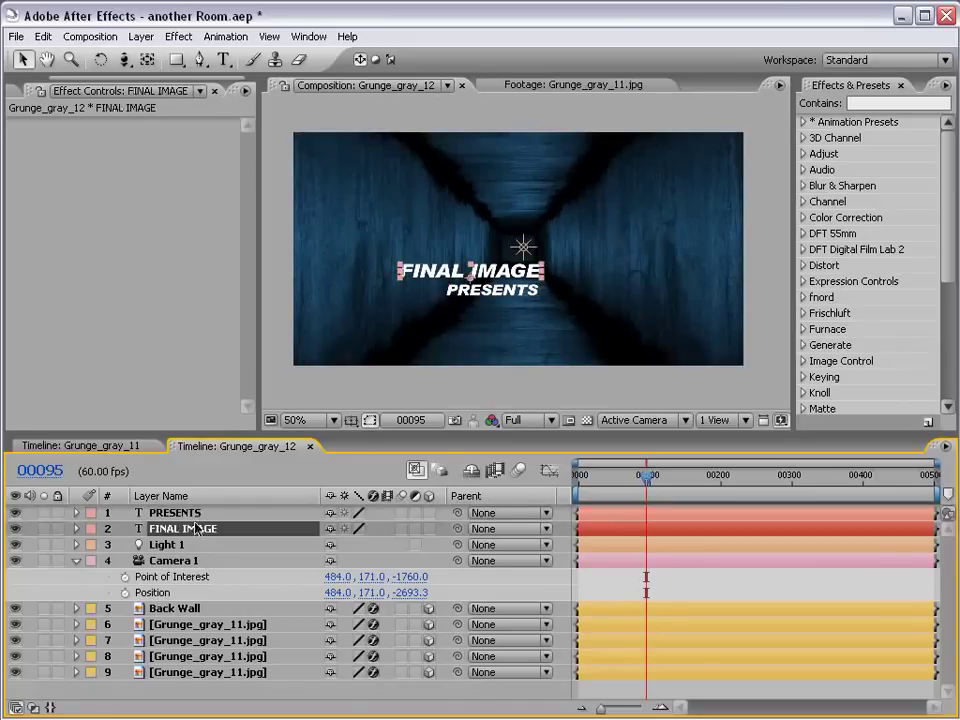
{"action": "left_click", "coordinate": [191, 514], "text": "ctrl"}
{"action": "left_click", "coordinate": [428, 513]}
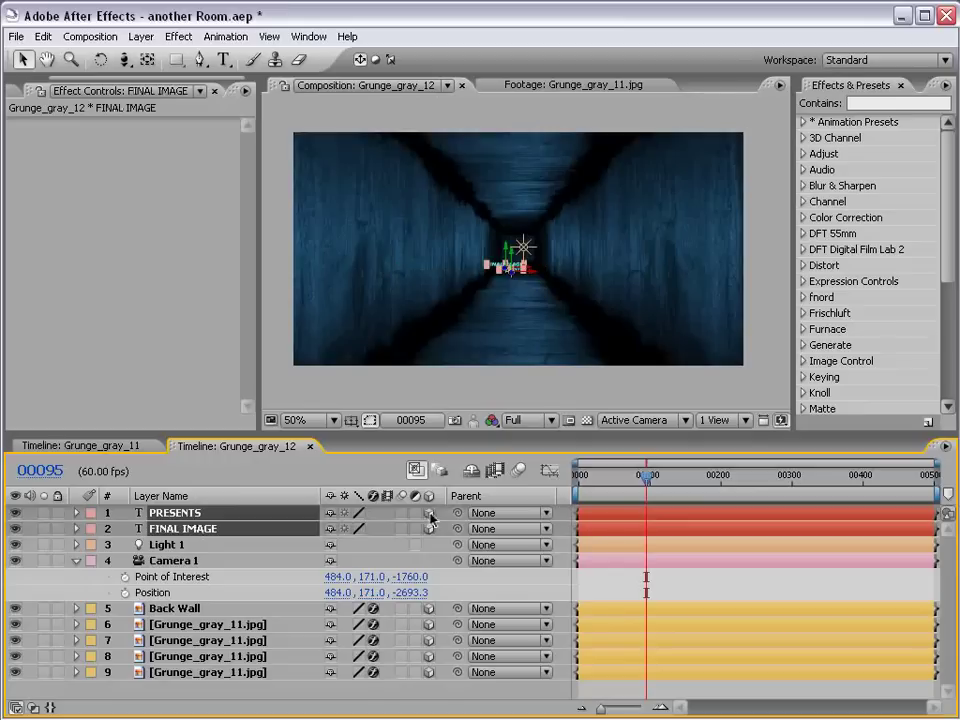
{"action": "left_click", "coordinate": [617, 586]}
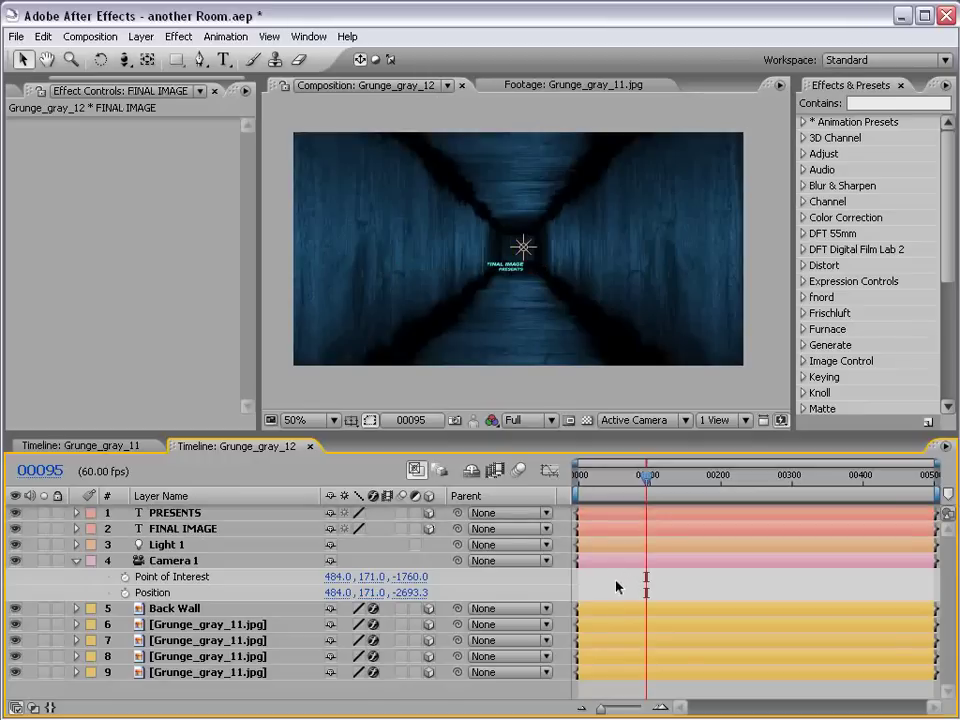
{"action": "left_click", "coordinate": [474, 265]}
- Dolly the camera closer toward the title
{"action": "left_click", "coordinate": [213, 625]}
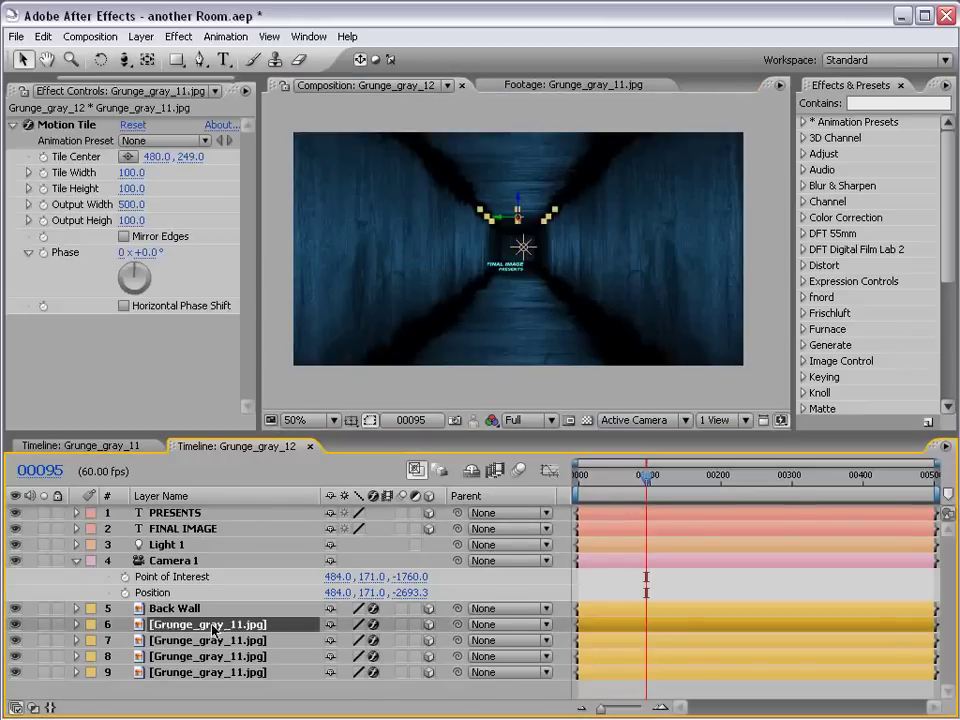
{"action": "left_click", "coordinate": [225, 640]}
{"action": "left_click", "coordinate": [242, 657]}
{"action": "left_click", "coordinate": [245, 672]}
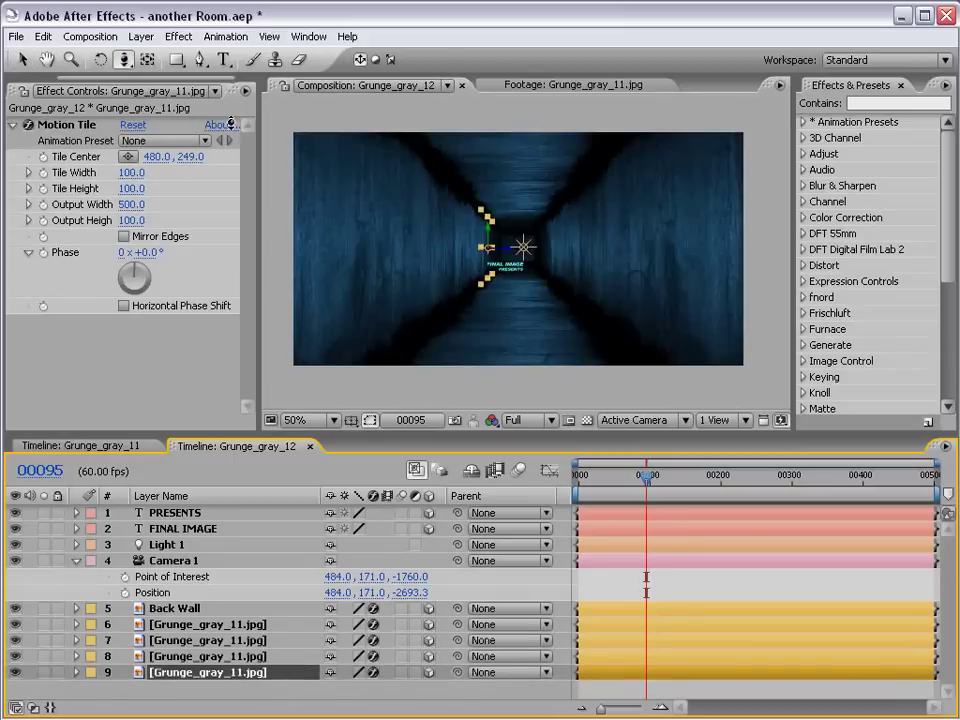
{"action": "mouse_move", "coordinate": [546, 321]}
{"action": "left_mouse_down"}
{"action": "mouse_move", "coordinate": [573, 262]}
{"action": "mouse_move", "coordinate": [565, 205]}
{"action": "left_mouse_up"}
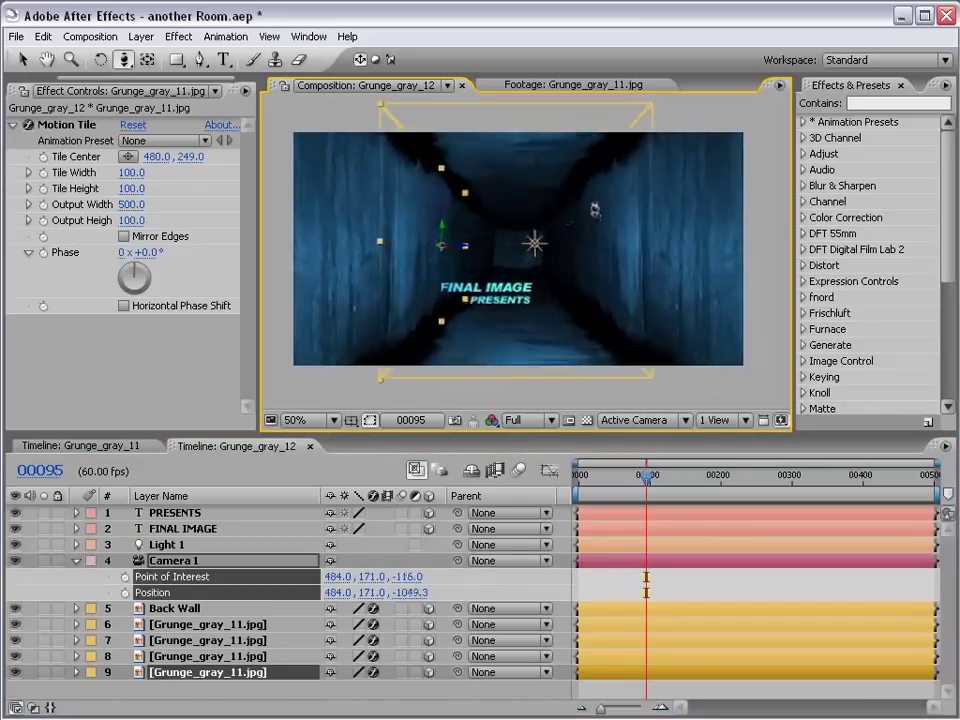
- Raise both title layers and shift them right, then move Light 1 left of the title
{"action": "left_click", "coordinate": [180, 528]}
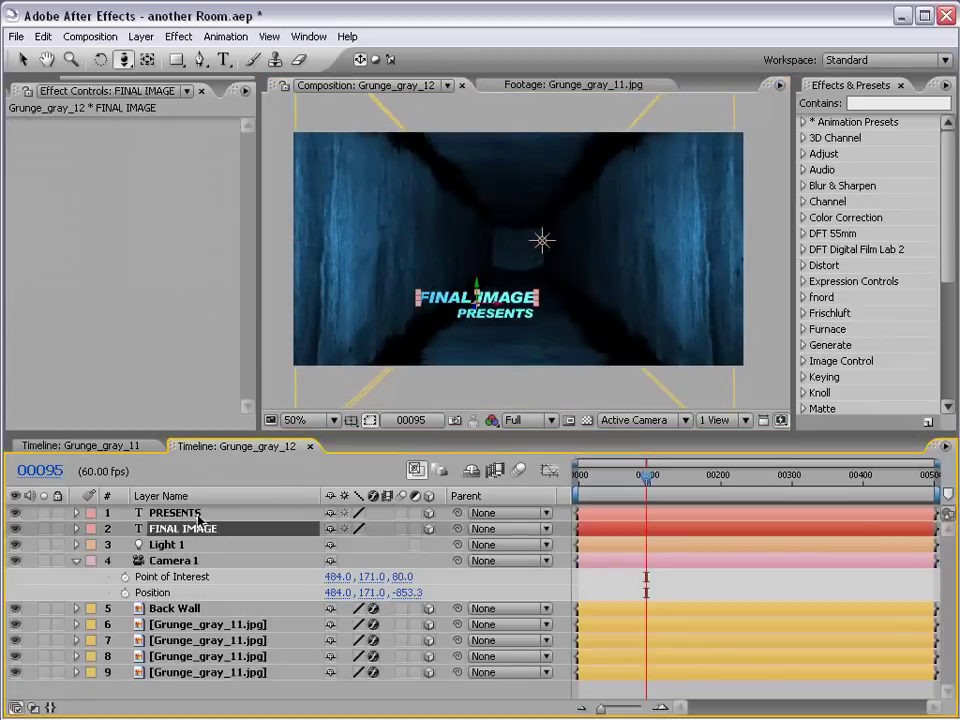
{"action": "left_click", "coordinate": [175, 512], "text": "shift"}
{"action": "key", "text": "v"}
{"action": "left_click_drag", "start_coordinate": [477, 287], "coordinate": [480, 240]}
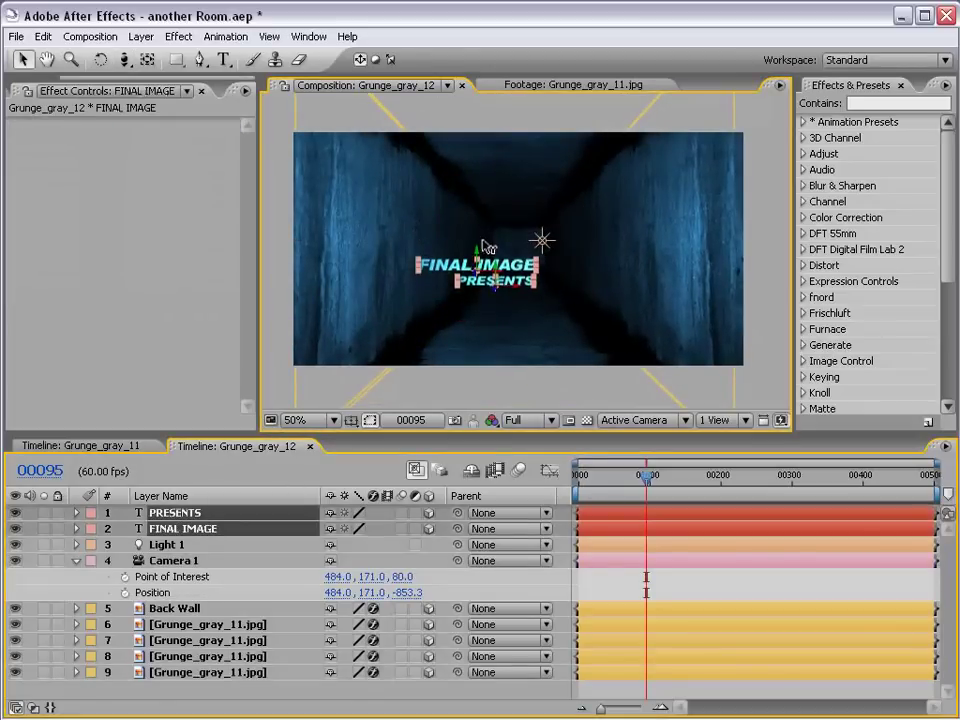
{"action": "mouse_move", "coordinate": [551, 275]}
{"action": "left_mouse_down"}
{"action": "mouse_move", "coordinate": [587, 279]}
{"action": "mouse_move", "coordinate": [551, 277]}
{"action": "left_mouse_up"}
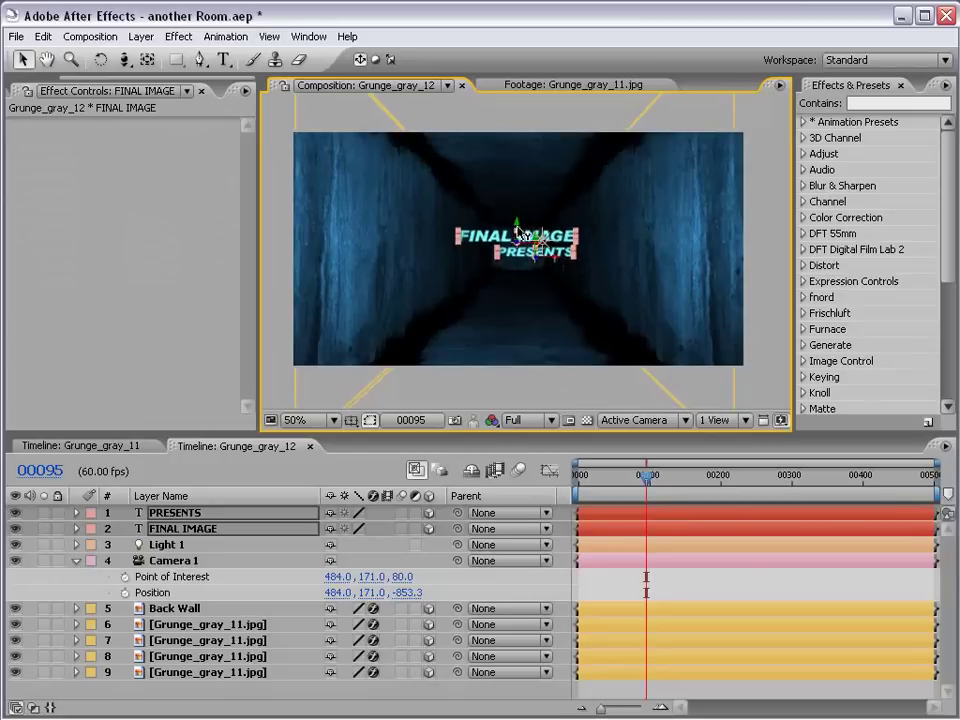
{"action": "key", "text": "period"}
{"action": "key", "text": "period"}
{"action": "key", "text": "comma"}
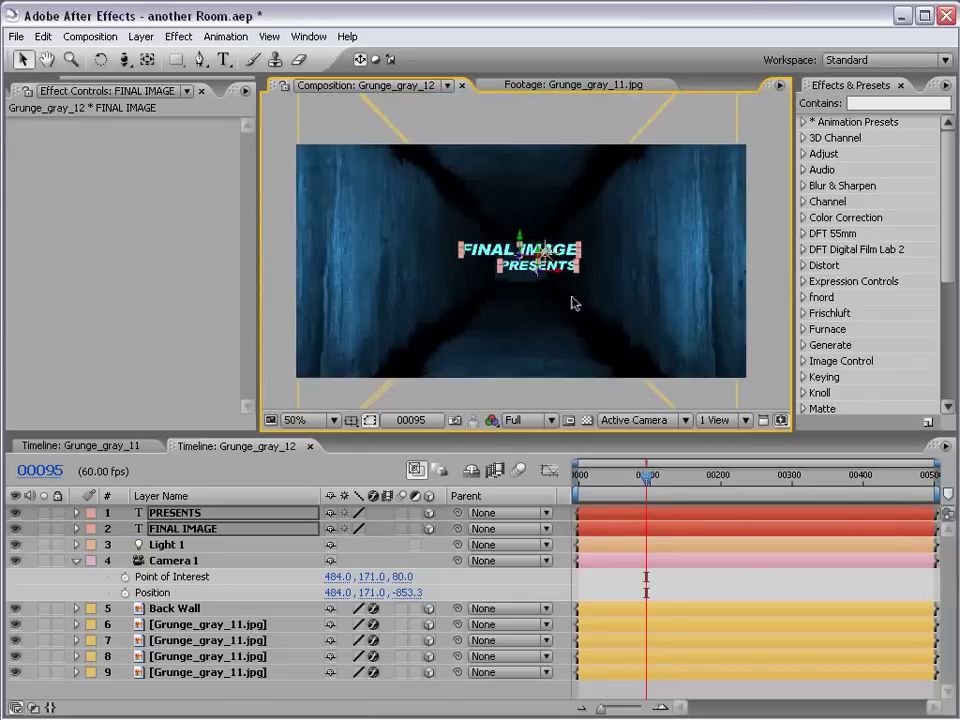
{"action": "left_click", "coordinate": [672, 581]}
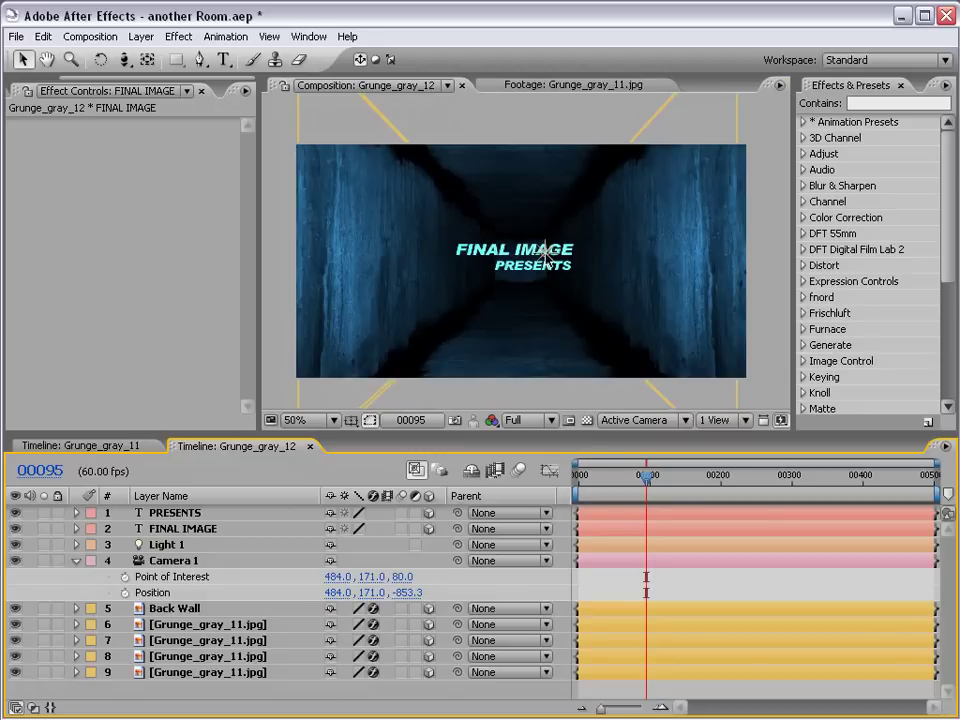
{"action": "left_click_drag", "start_coordinate": [545, 253], "coordinate": [490, 262]}
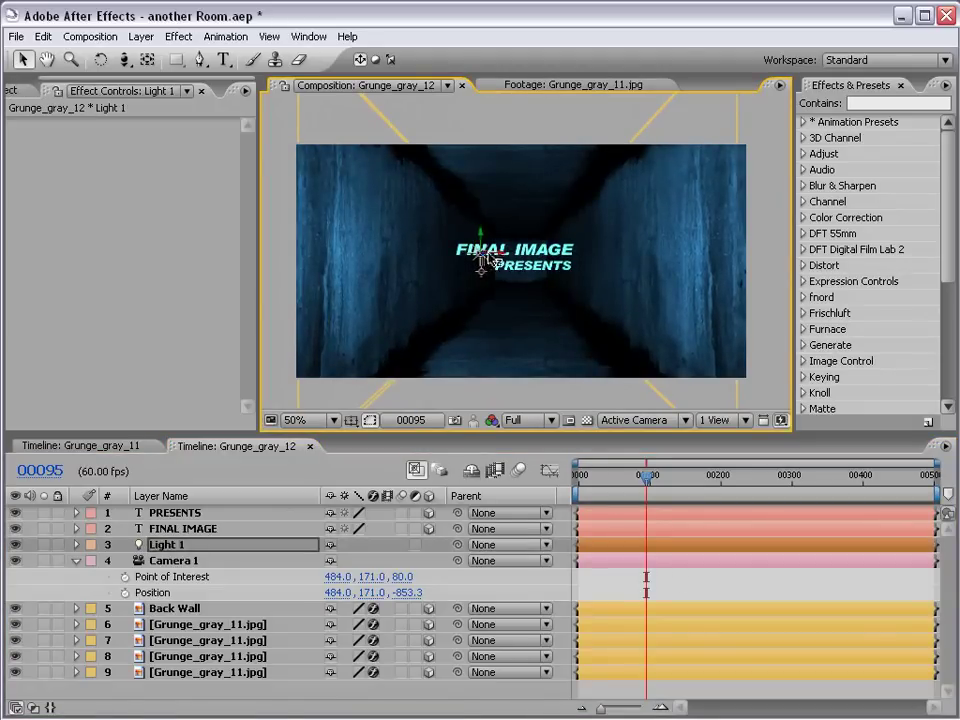
- Dolly the camera back and orbit it slightly for a small, angled opening view of the title
{"action": "left_click", "coordinate": [512, 274]}
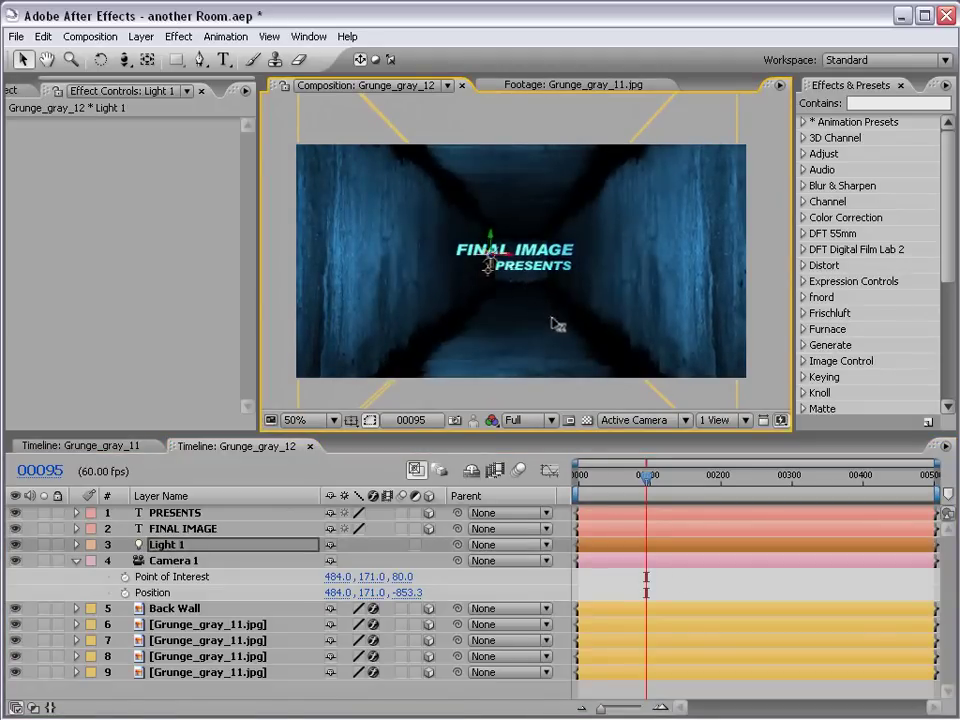
{"action": "left_click", "coordinate": [123, 60]}
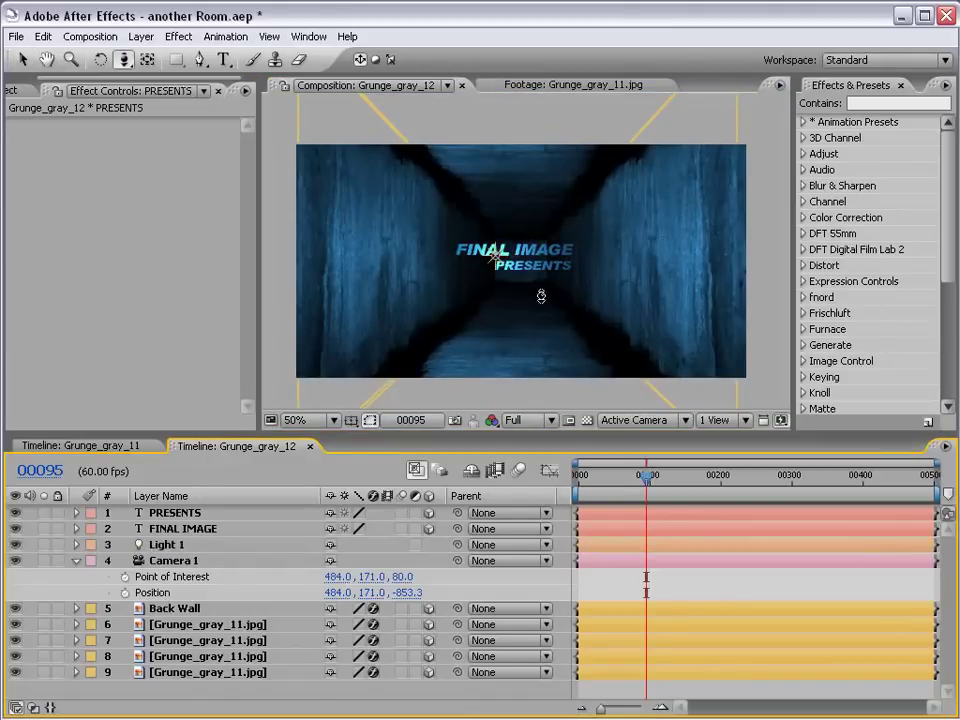
{"action": "left_click_drag", "start_coordinate": [542, 296], "coordinate": [525, 357]}
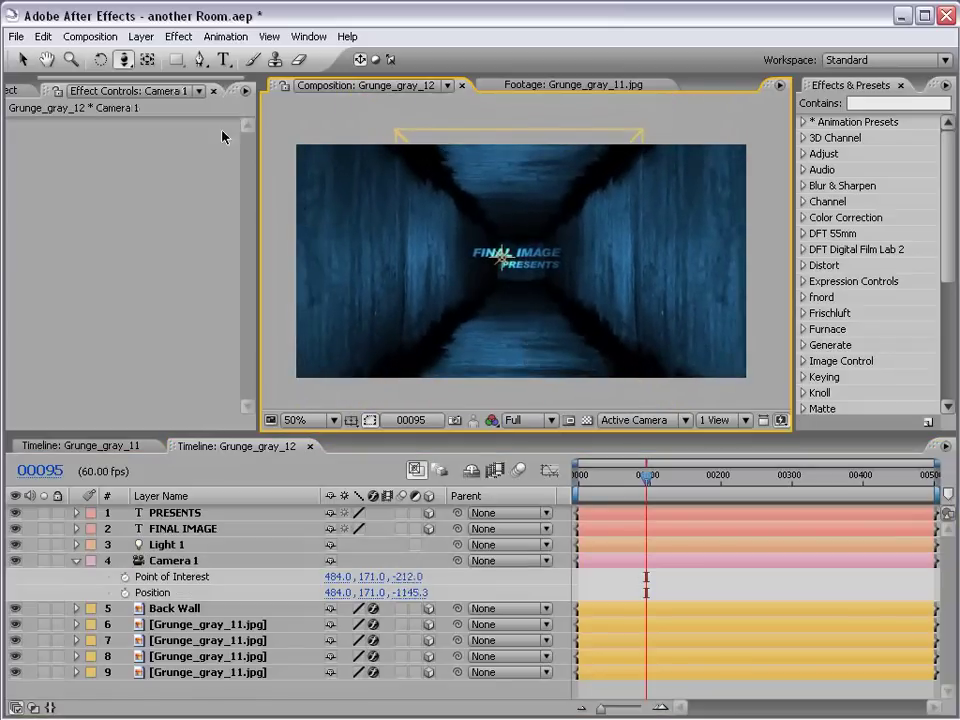
{"action": "left_click_drag", "start_coordinate": [123, 60], "coordinate": [190, 61]}
{"action": "mouse_move", "coordinate": [576, 287]}
{"action": "left_mouse_down"}
{"action": "mouse_move", "coordinate": [560, 286]}
{"action": "mouse_move", "coordinate": [531, 254]}
{"action": "mouse_move", "coordinate": [524, 263]}
{"action": "left_mouse_up"}
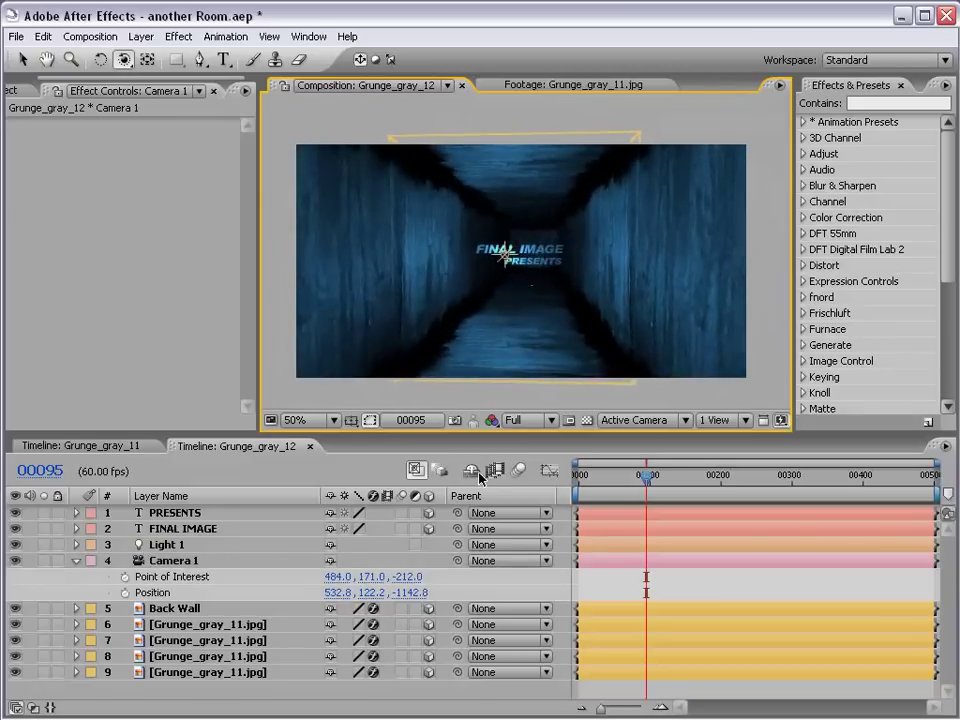
- Keyframe Camera 1's Point of Interest and Position at frame 0, then move to frame 99
{"action": "key", "text": "Home"}
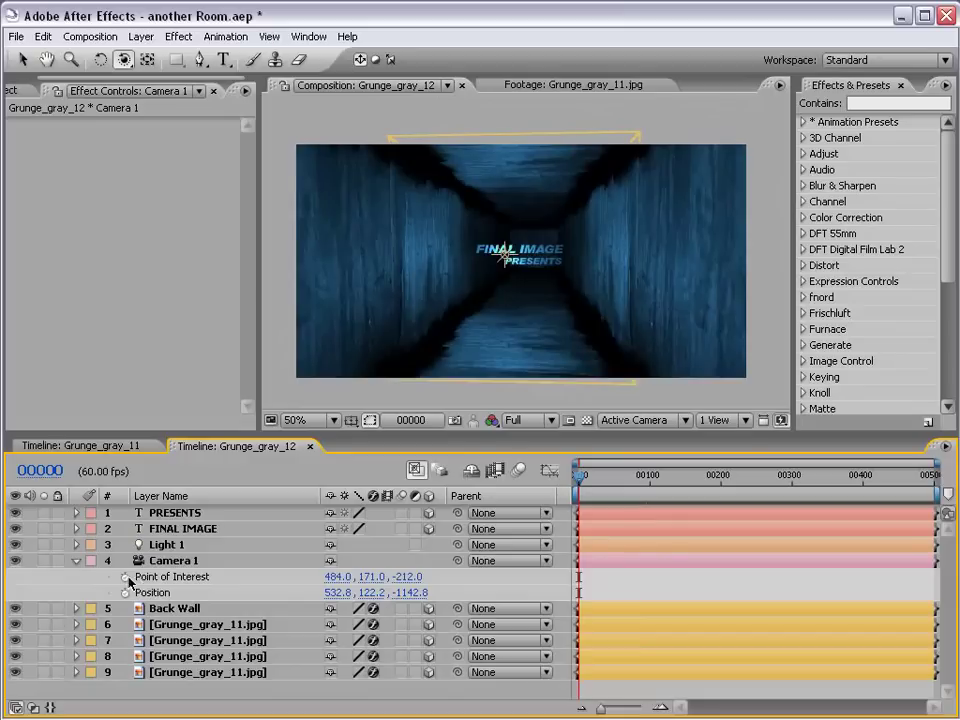
{"action": "left_click", "coordinate": [125, 577]}
{"action": "left_click", "coordinate": [125, 593]}
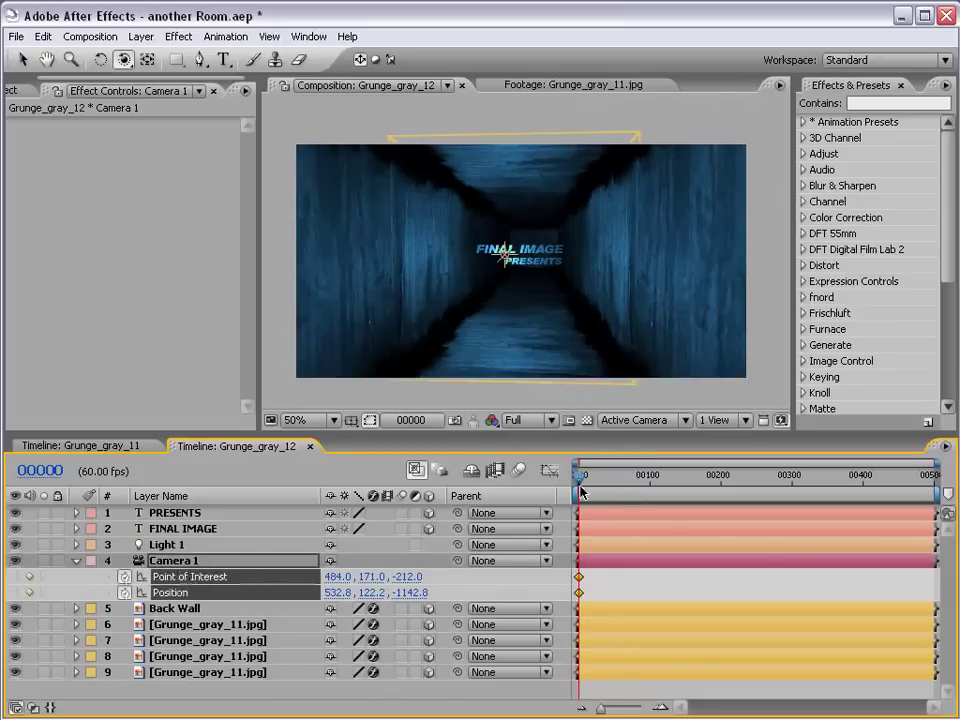
{"action": "left_click_drag", "start_coordinate": [580, 490], "coordinate": [650, 490]}
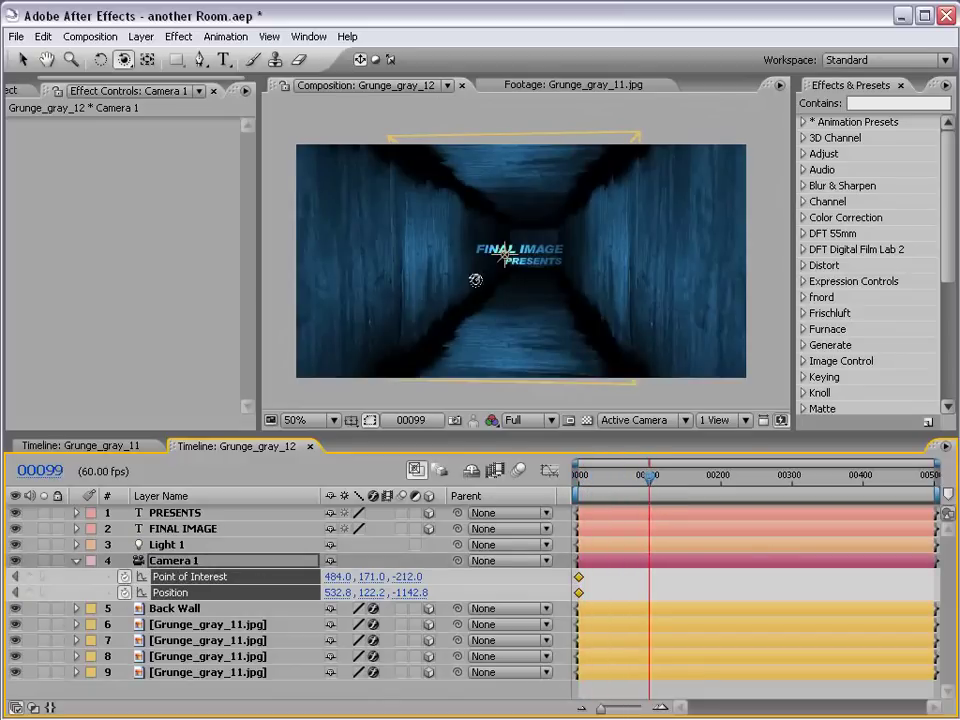
- At frame 99, dolly, orbit and pan the camera in to a close framing of the title
{"action": "left_click", "coordinate": [120, 60]}
{"action": "left_click_drag", "start_coordinate": [124, 60], "coordinate": [175, 92]}
{"action": "mouse_move", "coordinate": [413, 241]}
{"action": "left_mouse_down"}
{"action": "mouse_move", "coordinate": [552, 318]}
{"action": "mouse_move", "coordinate": [620, 237]}
{"action": "left_mouse_up"}
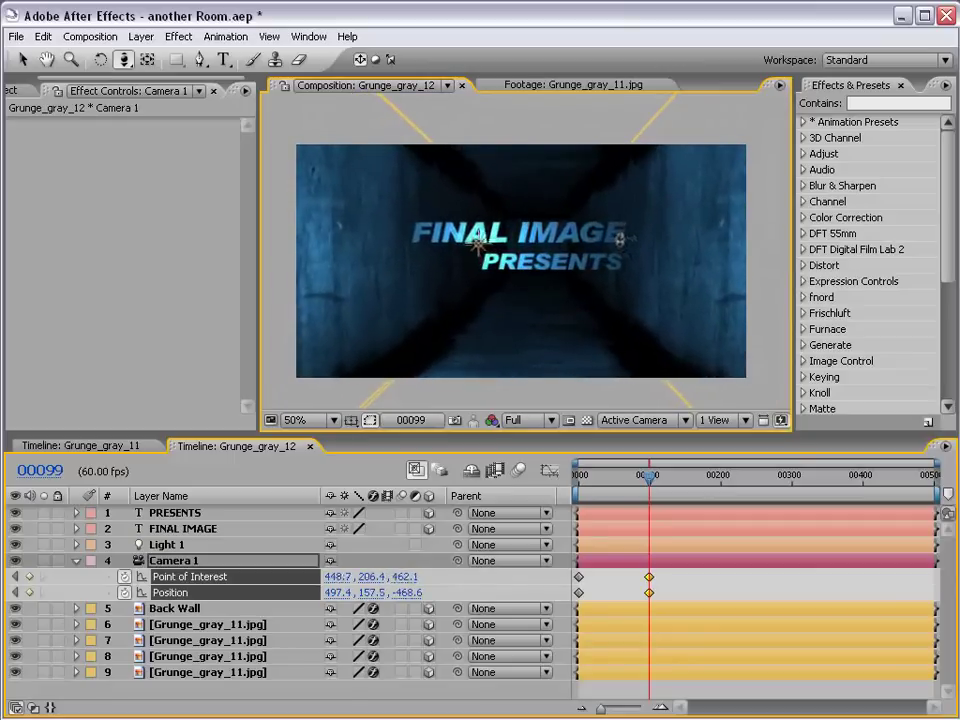
{"action": "key", "text": "c"}
{"action": "mouse_move", "coordinate": [557, 270]}
{"action": "left_mouse_down"}
{"action": "mouse_move", "coordinate": [543, 276]}
{"action": "mouse_move", "coordinate": [566, 268]}
{"action": "mouse_move", "coordinate": [565, 291]}
{"action": "left_mouse_up"}
{"action": "key", "text": "c"}
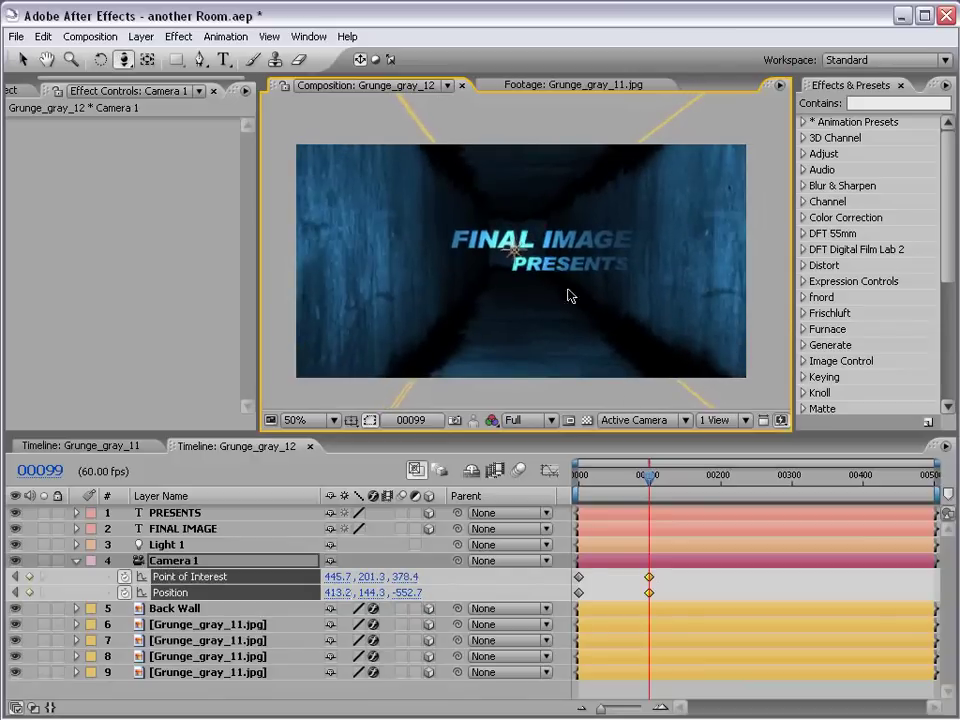
{"action": "mouse_move", "coordinate": [567, 268]}
{"action": "left_mouse_down"}
{"action": "mouse_move", "coordinate": [600, 268]}
{"action": "mouse_move", "coordinate": [572, 262]}
{"action": "left_mouse_up"}
{"action": "key", "text": "v"}
{"action": "left_click", "coordinate": [545, 250]}
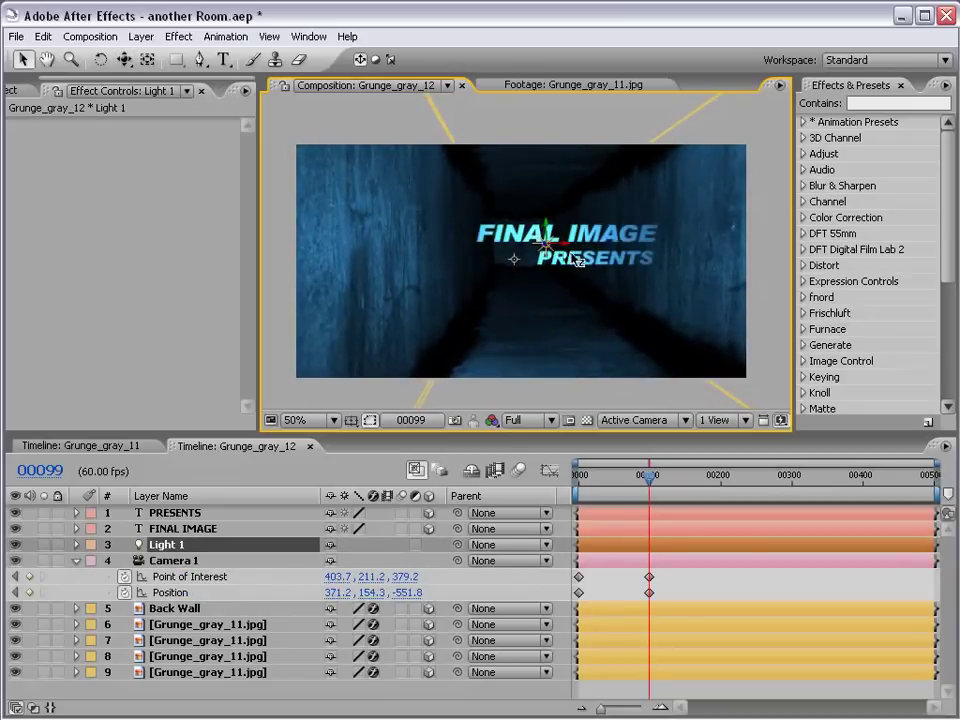
{"action": "left_click", "coordinate": [651, 525]}
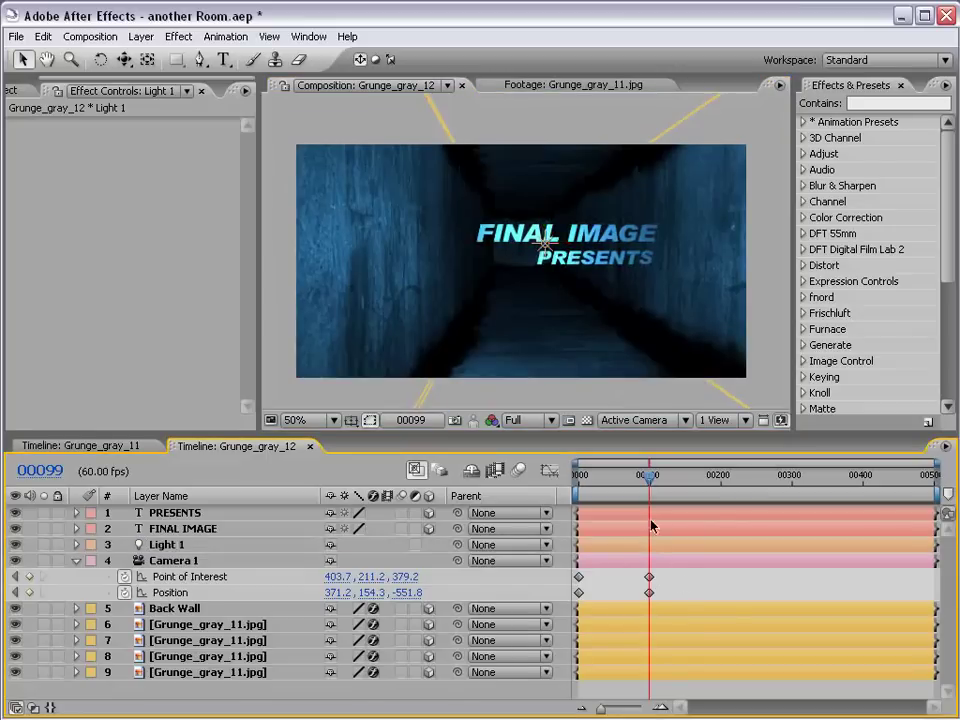
- At the first frame, pull the opening camera view back down the corridor
{"action": "left_click_drag", "start_coordinate": [650, 483], "coordinate": [578, 483]}
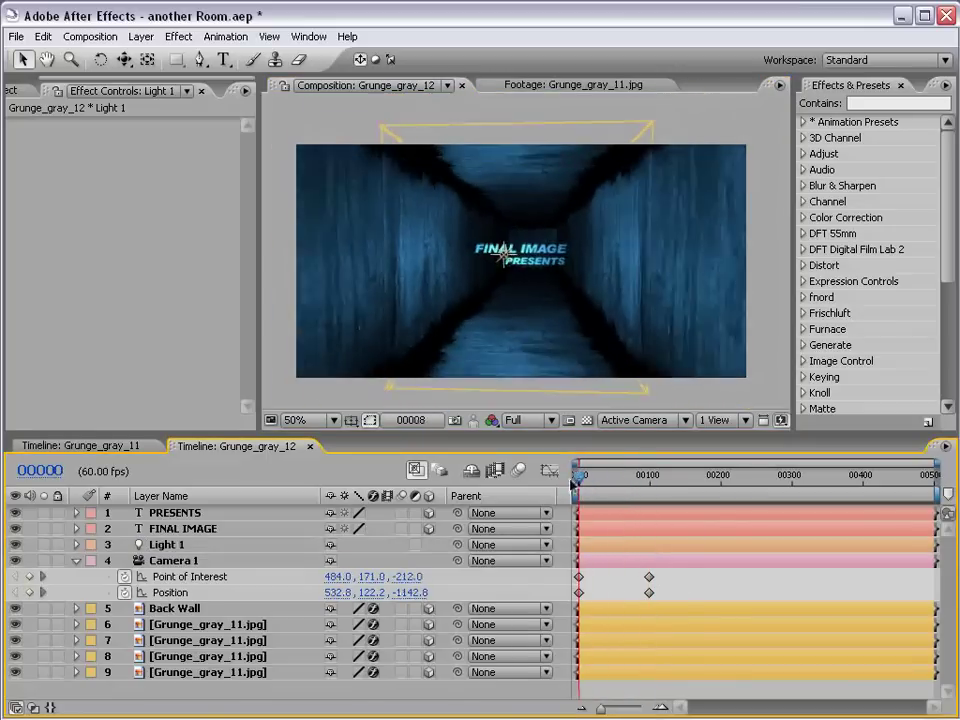
{"action": "key", "text": "c"}
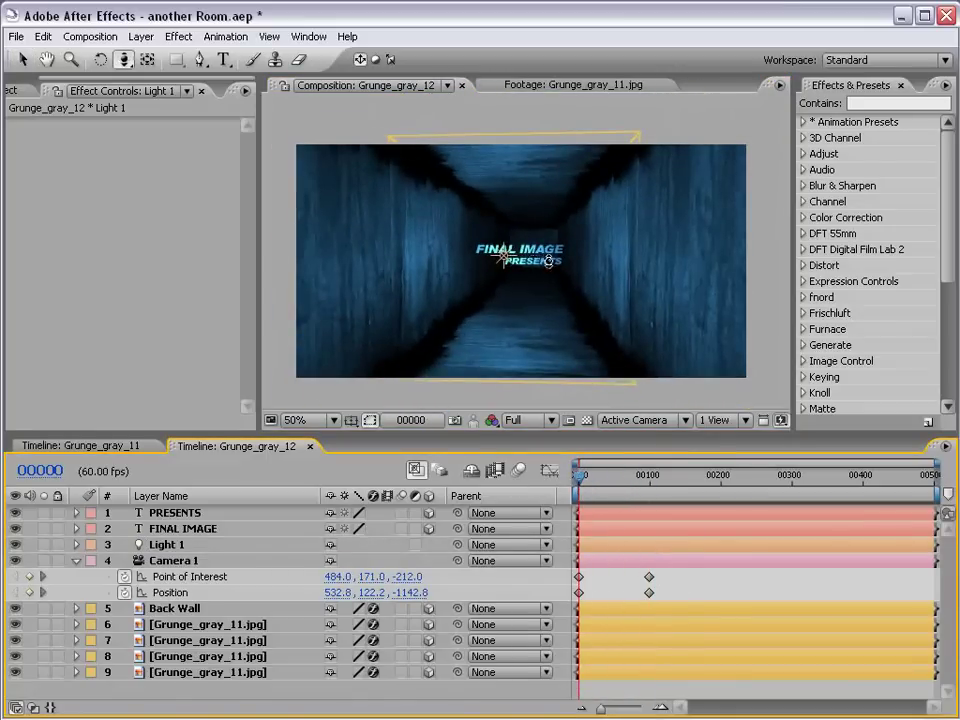
{"action": "left_click_drag", "start_coordinate": [548, 261], "coordinate": [512, 256]}
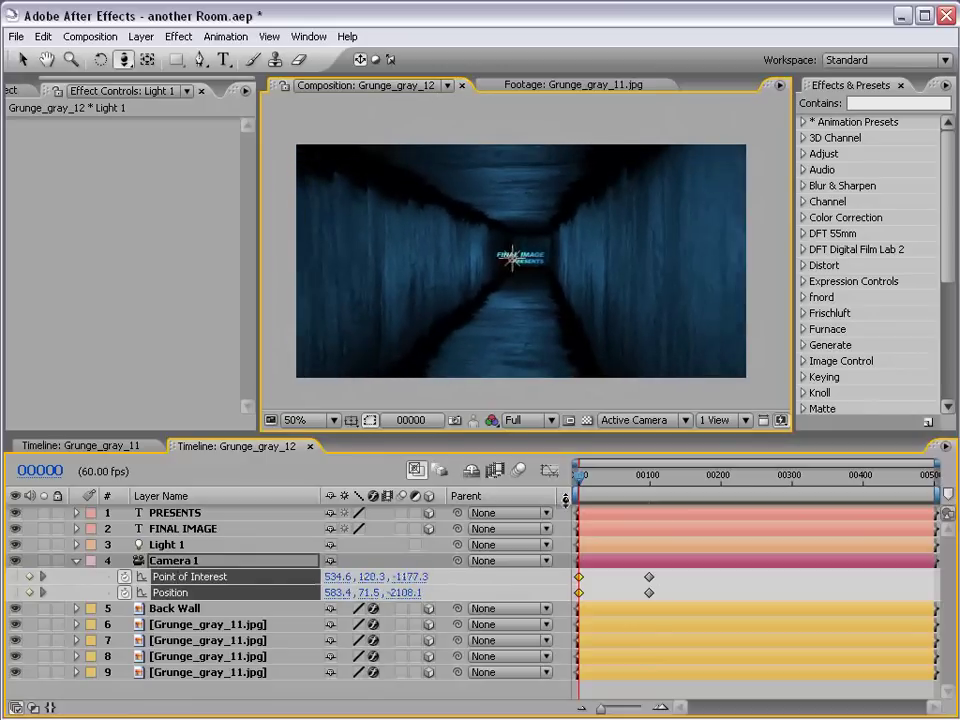
{"action": "key", "text": "c"}
{"action": "mouse_move", "coordinate": [557, 298]}
{"action": "left_mouse_down"}
{"action": "mouse_move", "coordinate": [541, 255]}
{"action": "mouse_move", "coordinate": [559, 293]}
{"action": "left_mouse_up"}
{"action": "key", "text": "c"}
{"action": "key", "text": "v"}
- Easy Ease Camera 1's keyframes and move them earlier to about frame 70
{"action": "left_click", "coordinate": [592, 488]}
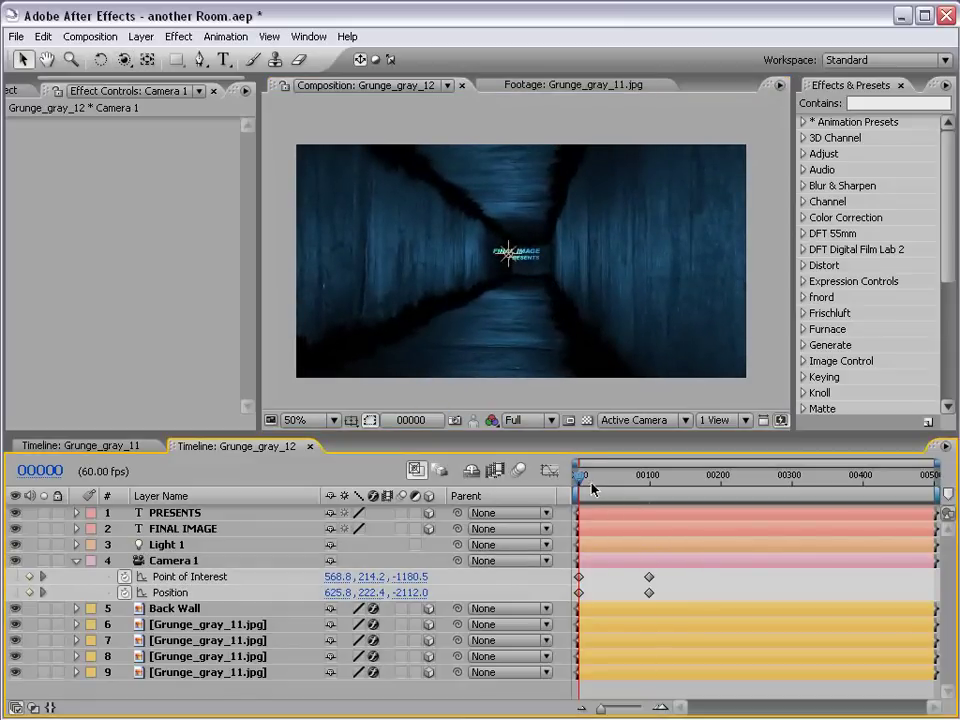
{"action": "mouse_move", "coordinate": [592, 488]}
{"action": "left_mouse_down"}
{"action": "mouse_move", "coordinate": [651, 482]}
{"action": "mouse_move", "coordinate": [647, 497]}
{"action": "left_mouse_up"}
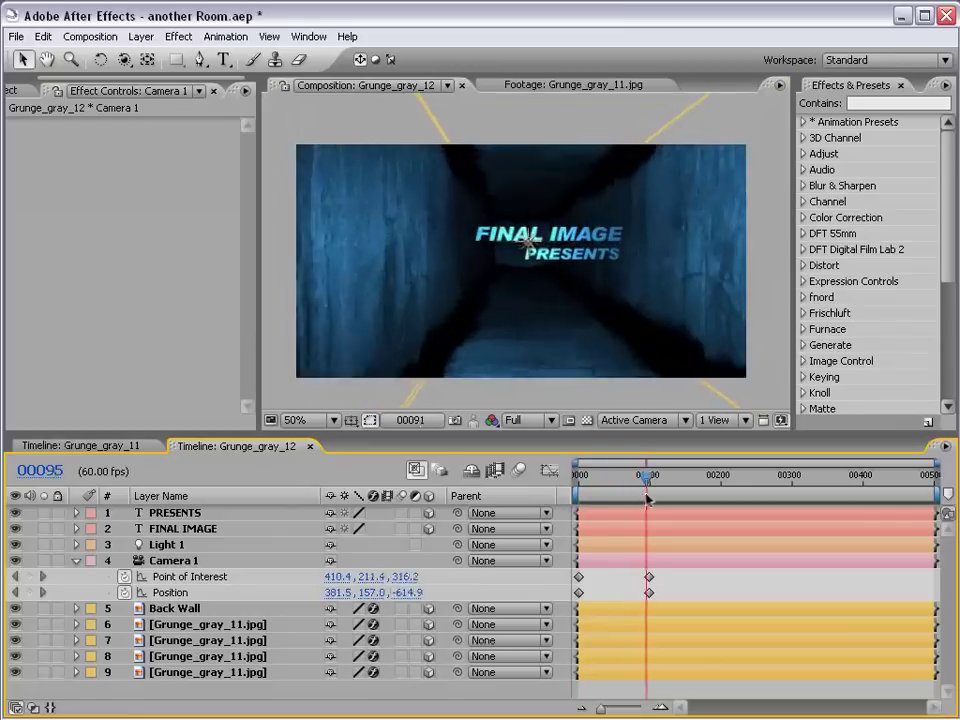
{"action": "left_click_drag", "start_coordinate": [647, 497], "coordinate": [654, 492]}
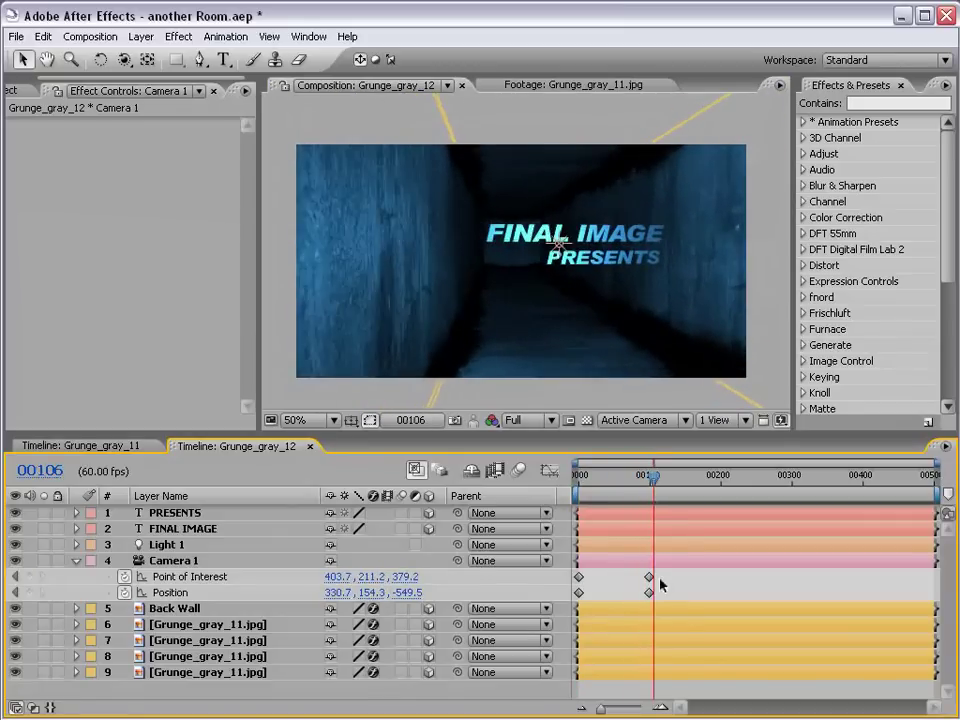
{"action": "left_click_drag", "start_coordinate": [662, 578], "coordinate": [576, 600]}
{"action": "key", "text": "F9"}
{"action": "left_click_drag", "start_coordinate": [646, 592], "coordinate": [624, 592]}
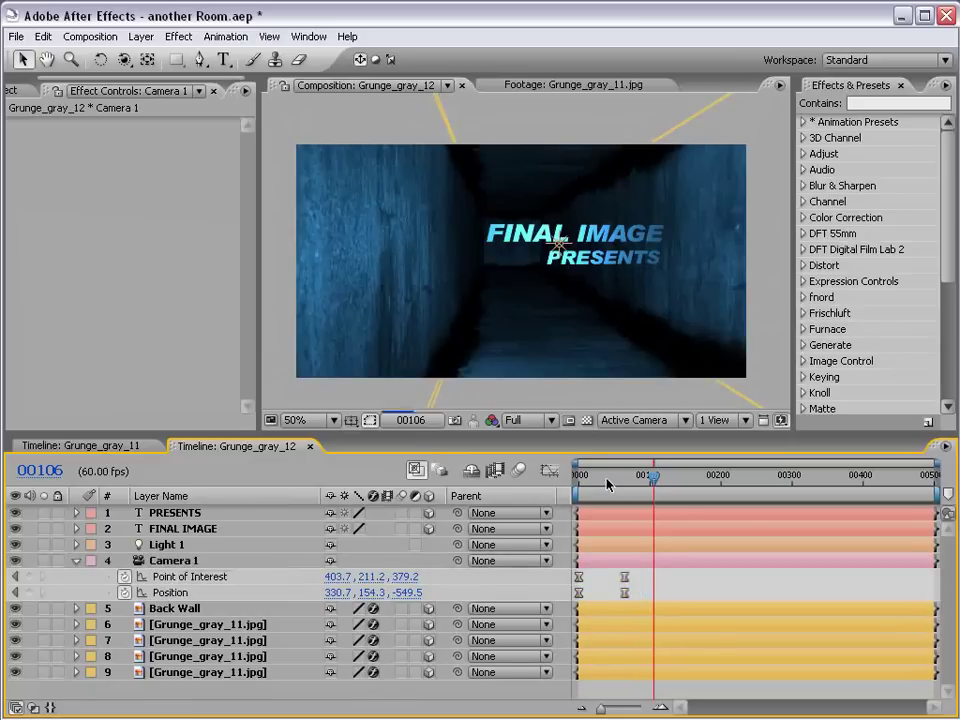
- RAM-preview the faster camera push from the start, checking it at 100% and 50%
{"action": "left_click", "coordinate": [578, 488]}
{"action": "left_click_drag", "start_coordinate": [578, 488], "coordinate": [627, 488]}
{"action": "key", "text": "KP_0"}
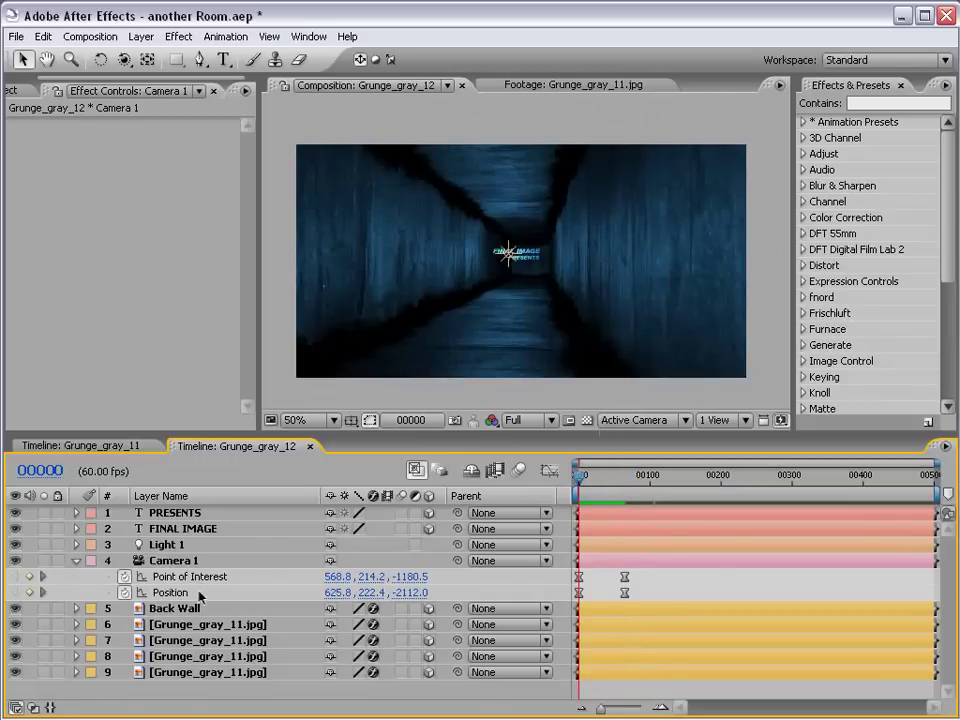
{"action": "key", "text": "period"}
{"action": "key", "text": "period"}
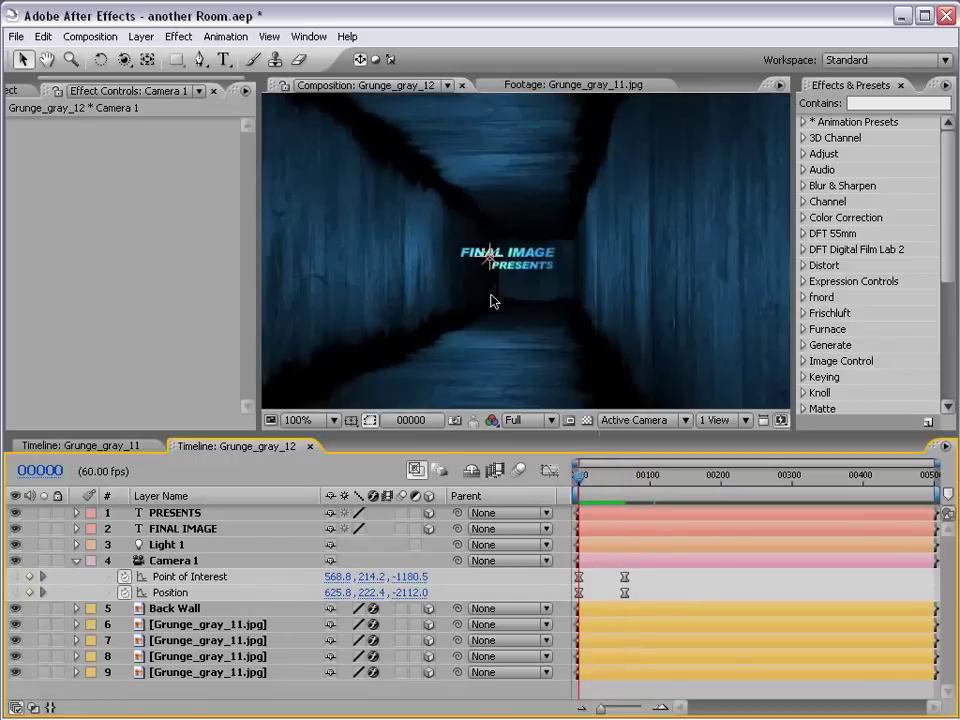
{"action": "key", "text": "comma"}
{"action": "key", "text": "comma"}
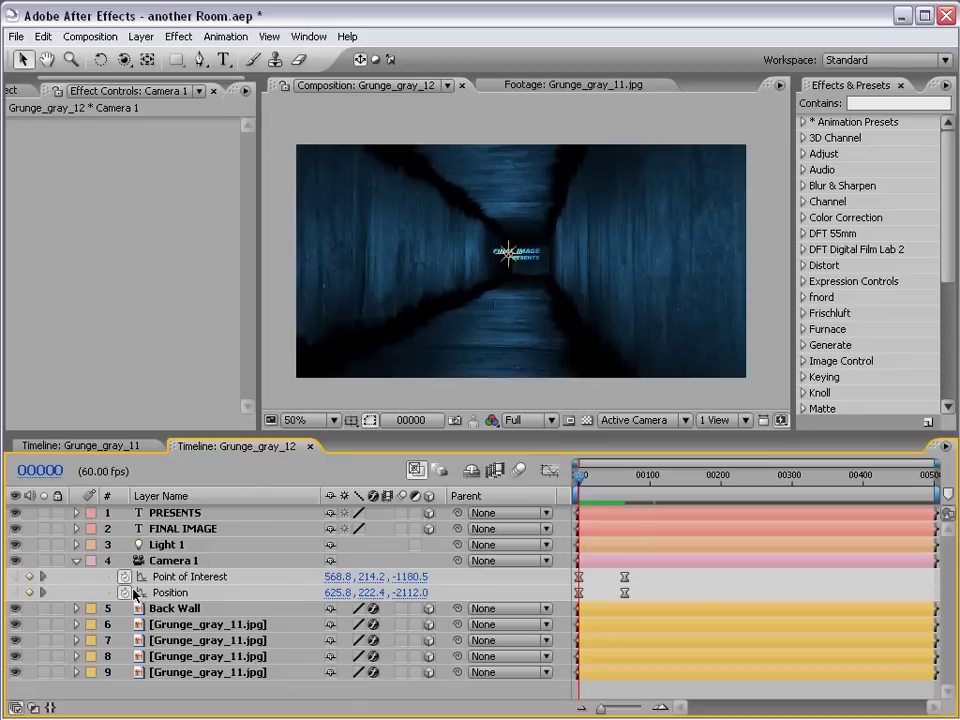
- Give Camera 1's Position a wiggle(.5,25) expression, then collapse the camera layer
{"action": "left_click", "coordinate": [131, 591], "text": "alt"}
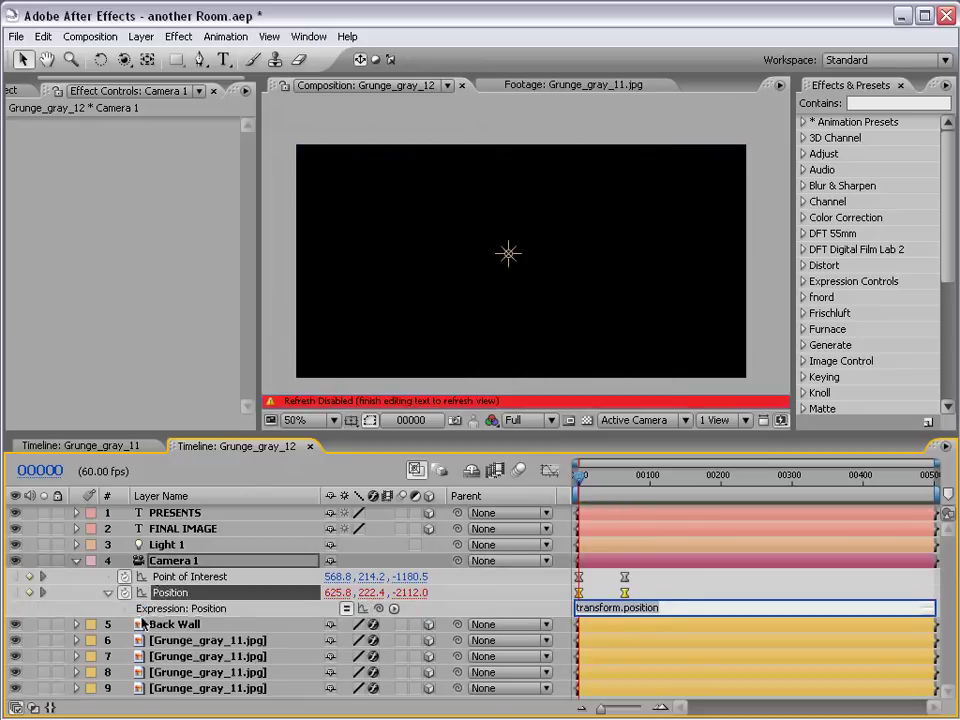
{"action": "type", "text": "wi"}
{"action": "type", "text": "1"}
{"action": "type", "text": ".5,35)"}
{"action": "left_click", "coordinate": [676, 598]}
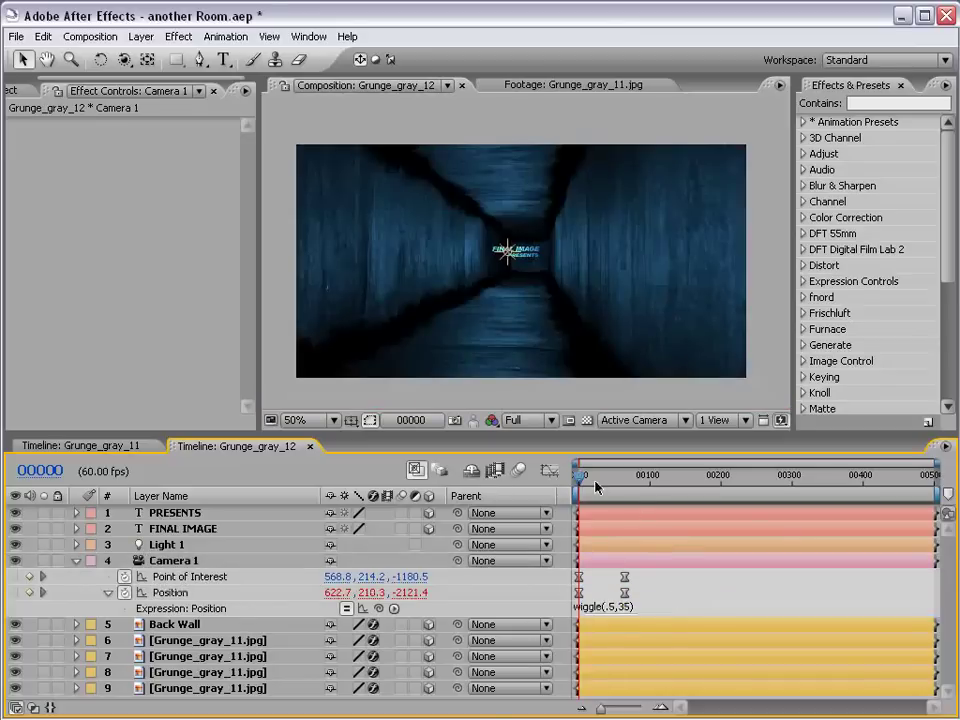
{"action": "left_click_drag", "start_coordinate": [595, 484], "coordinate": [794, 482]}
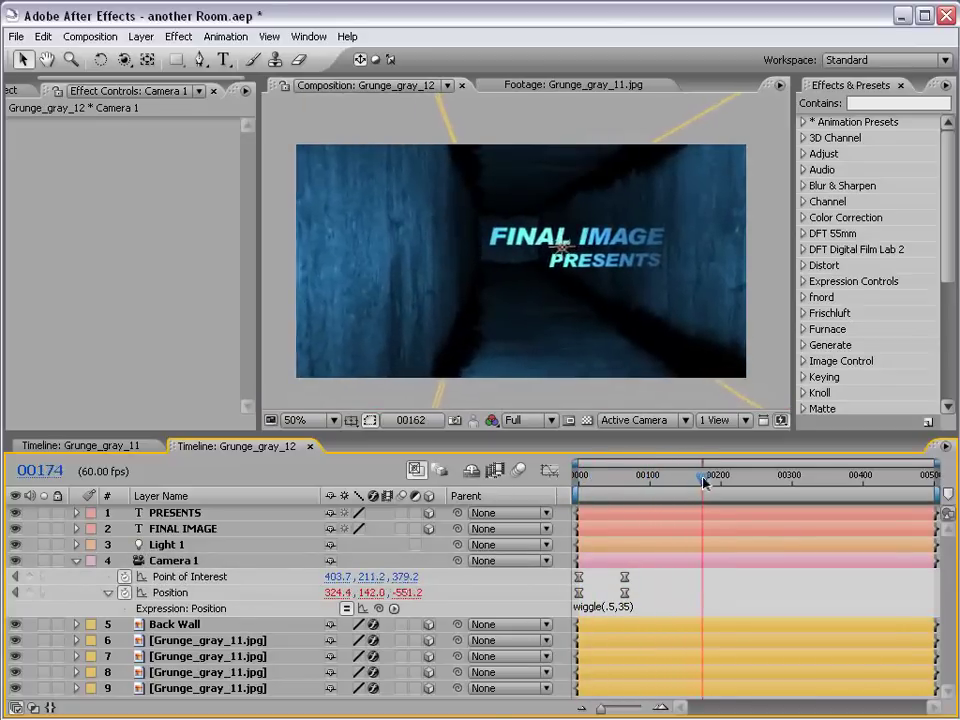
{"action": "left_click", "coordinate": [632, 607]}
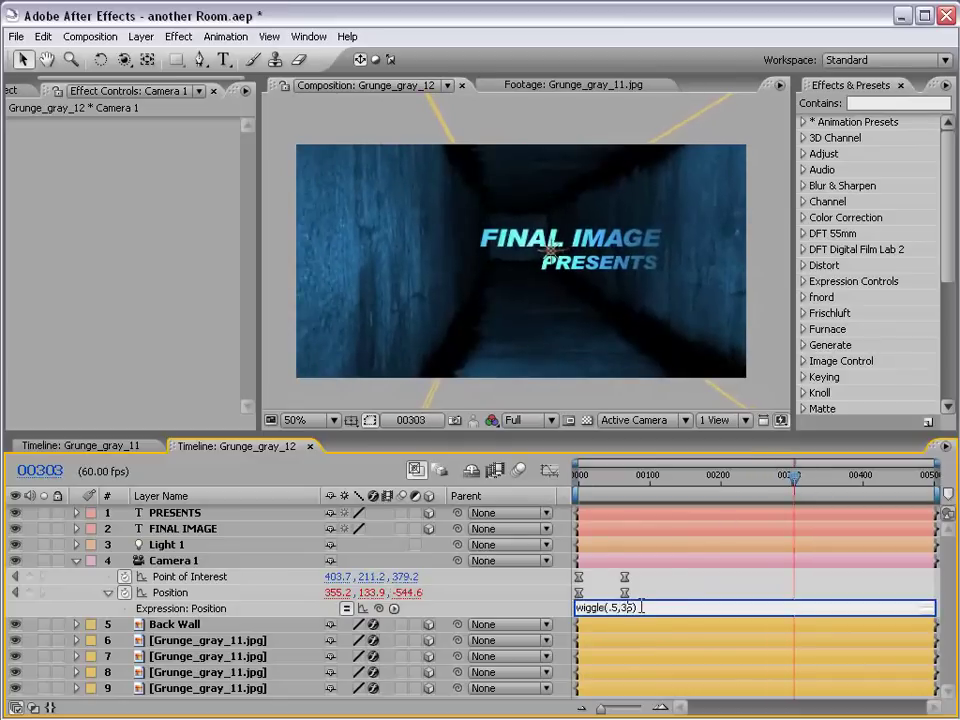
{"action": "left_click", "coordinate": [480, 452]}
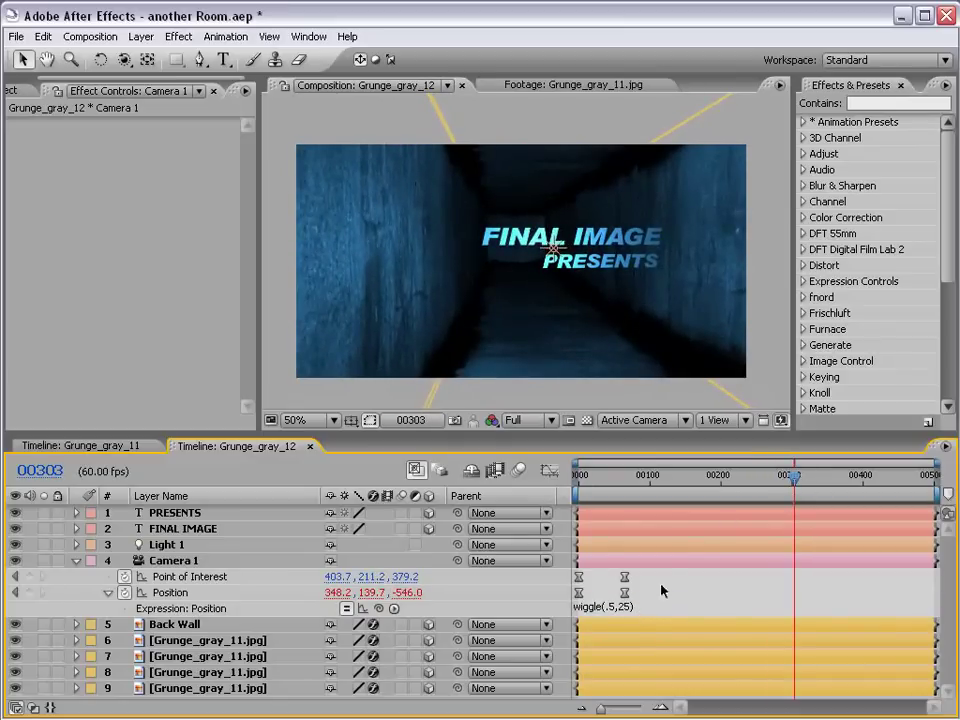
{"action": "key", "text": "Home"}
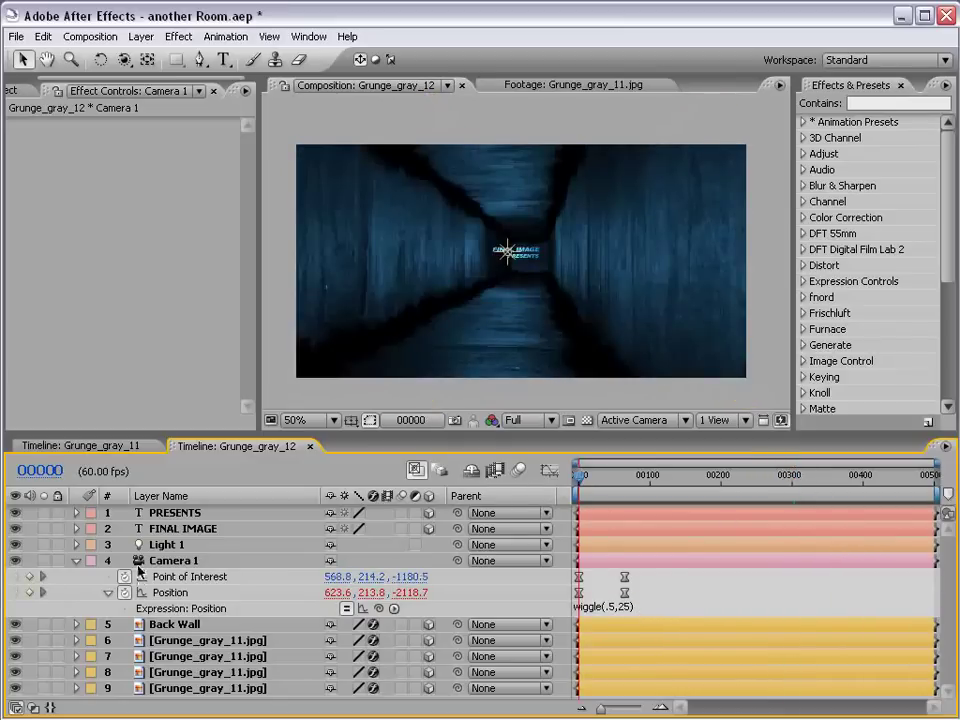
{"action": "left_click", "coordinate": [78, 561]}
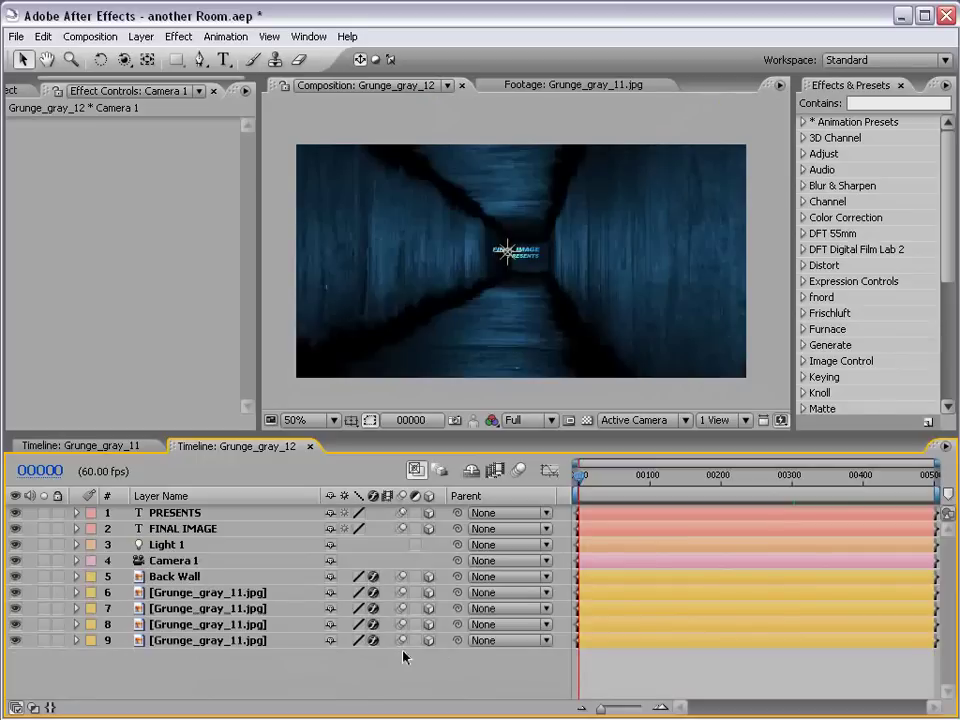
- Turn on composition motion blur and shift Camera 1's keyframes even earlier
{"action": "left_click", "coordinate": [518, 470]}
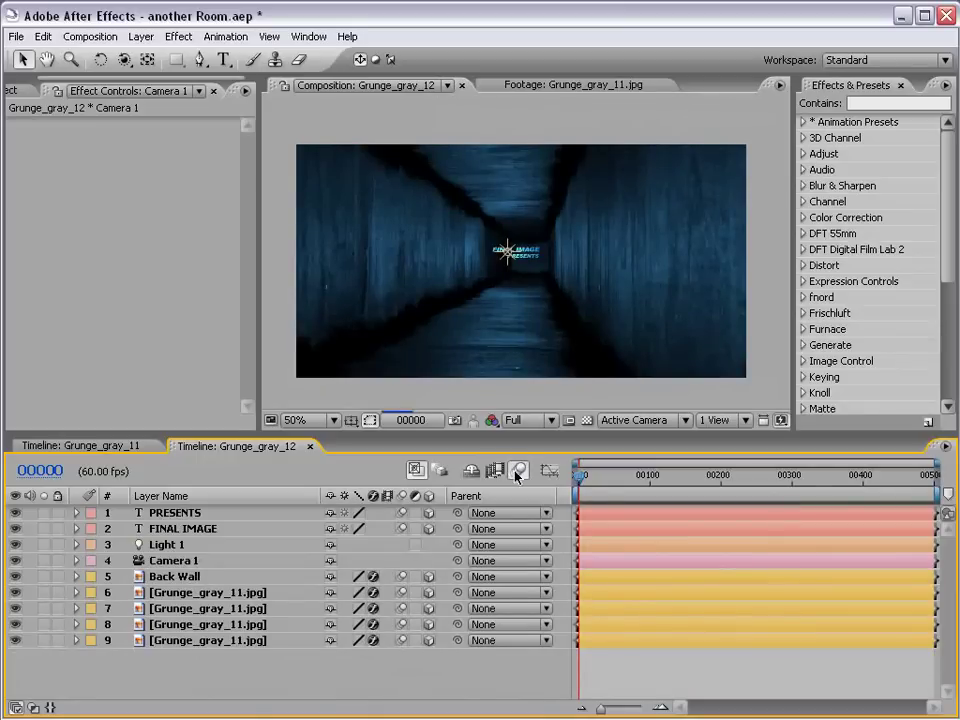
{"action": "left_click", "coordinate": [588, 479]}
{"action": "left_click_drag", "start_coordinate": [588, 479], "coordinate": [593, 479]}
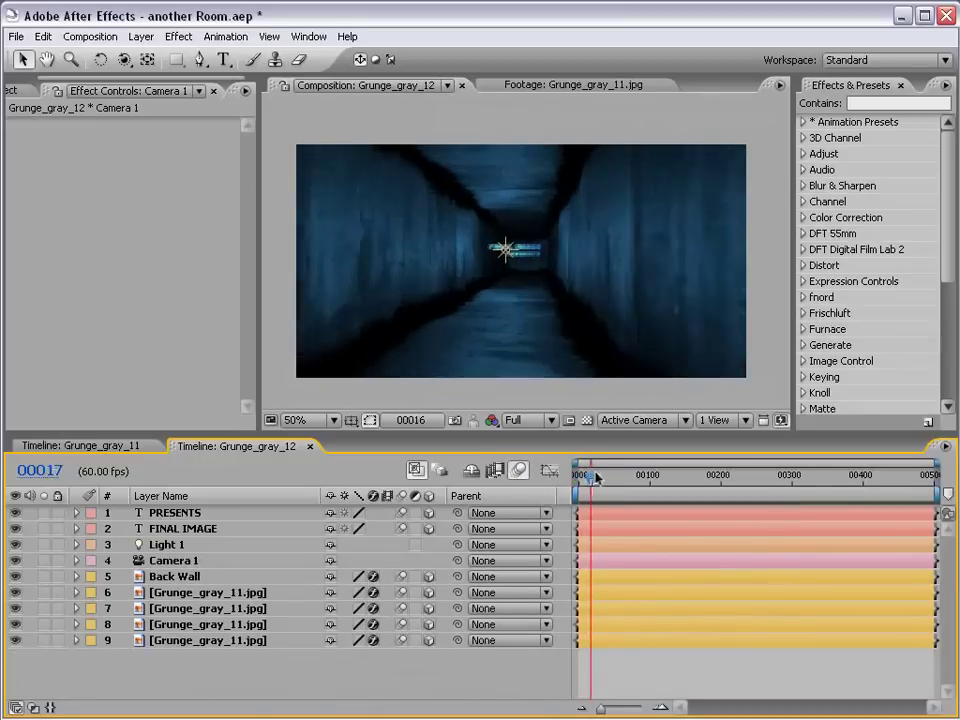
{"action": "left_click", "coordinate": [183, 563]}
{"action": "key", "text": "u"}
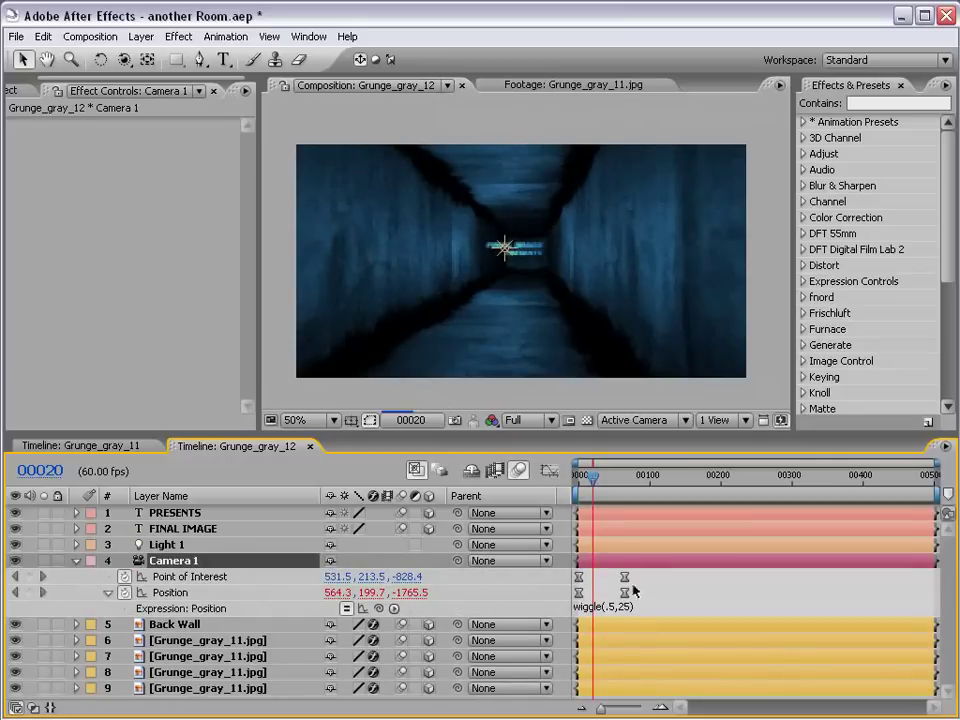
{"action": "left_click_drag", "start_coordinate": [621, 593], "coordinate": [603, 593]}
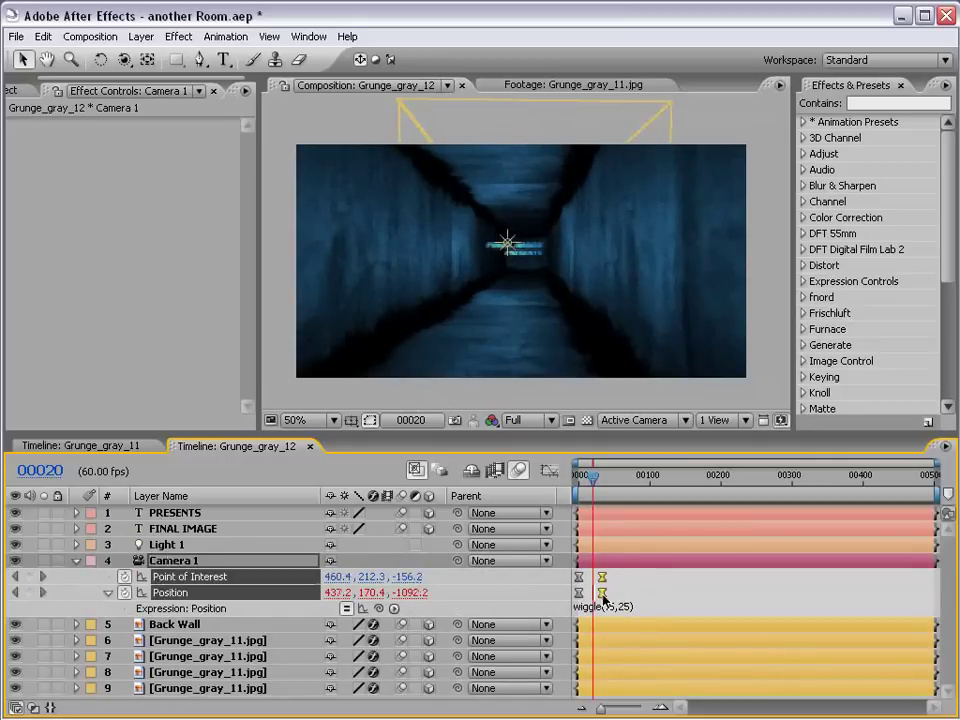
{"action": "left_click", "coordinate": [638, 587]}
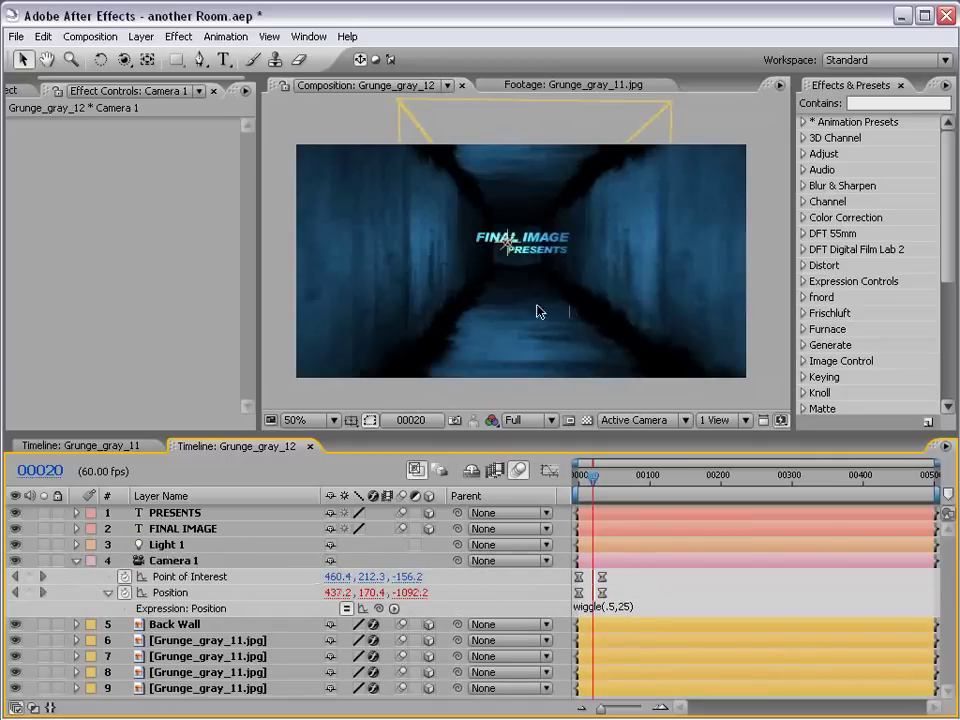
- Check the push in a maximized viewer at Half resolution, stepping to frame 38
{"action": "key", "text": "grave"}
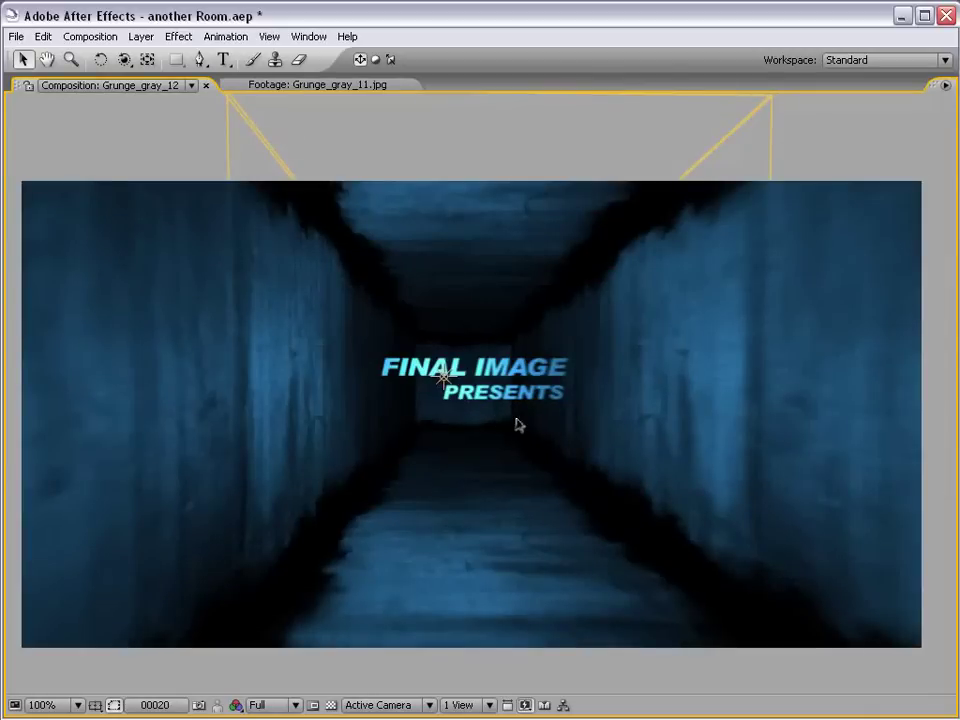
{"action": "key", "text": "grave"}
{"action": "key", "text": "ctrl+shift+j"}
{"action": "left_click_drag", "start_coordinate": [592, 480], "coordinate": [606, 481]}
{"action": "key", "text": "comma"}
{"action": "key", "text": "comma"}
{"action": "key", "text": "grave"}
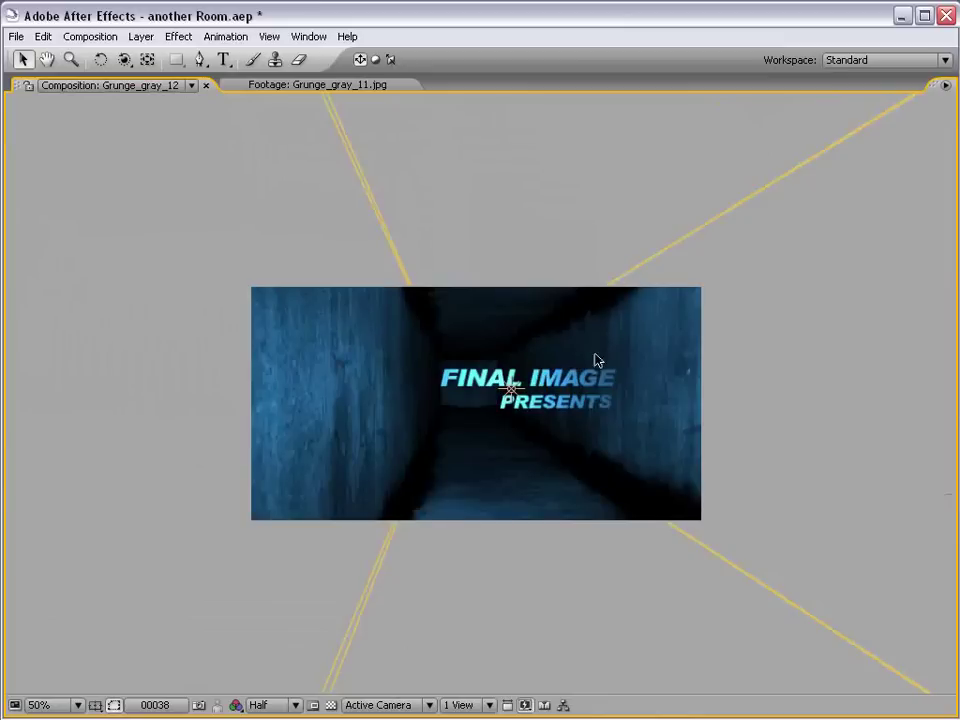
{"action": "key", "text": "grave"}
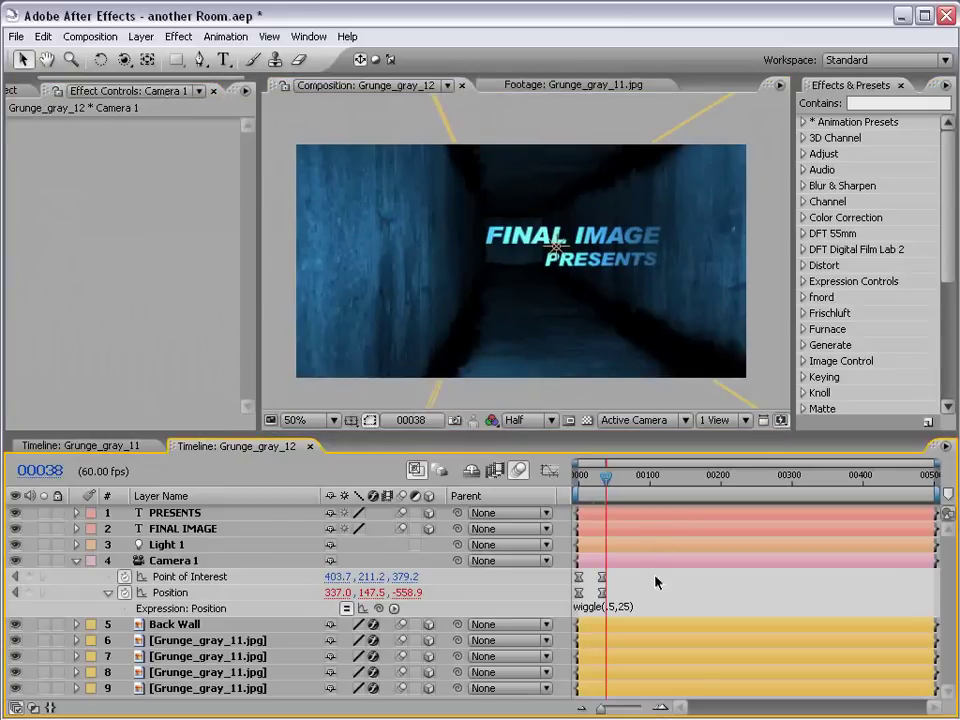
- Turn on Camera 1's Depth of Field with Aperture 128.7 pixels and Blur Level 161%
{"action": "left_click", "coordinate": [78, 561]}
{"action": "left_click", "coordinate": [77, 561]}
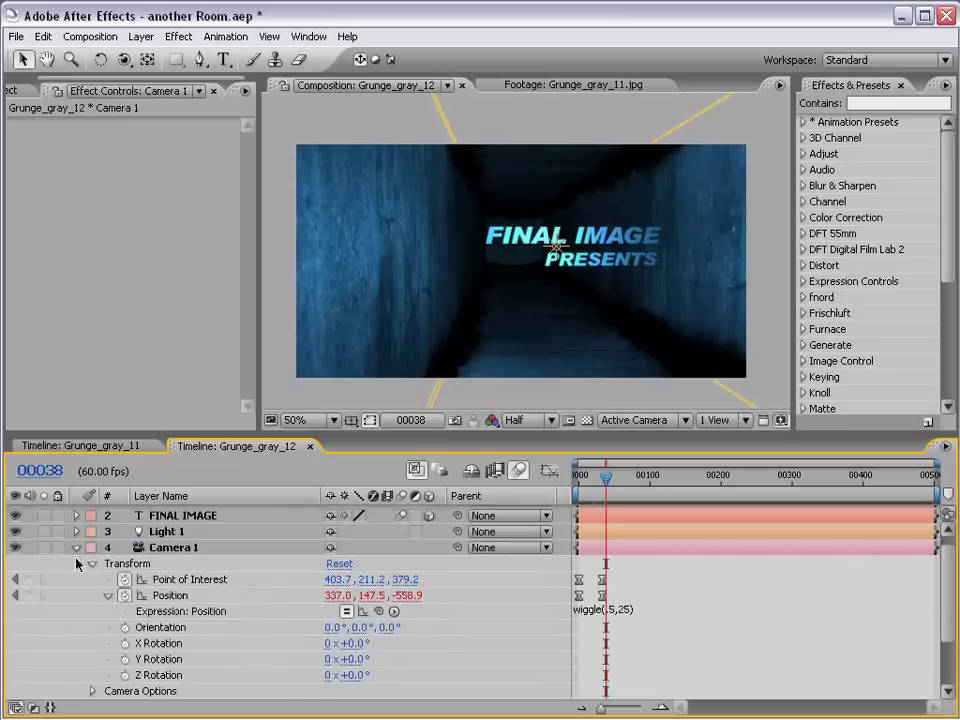
{"action": "scroll", "coordinate": [950, 572], "scroll_direction": "down", "scroll_amount": 2}
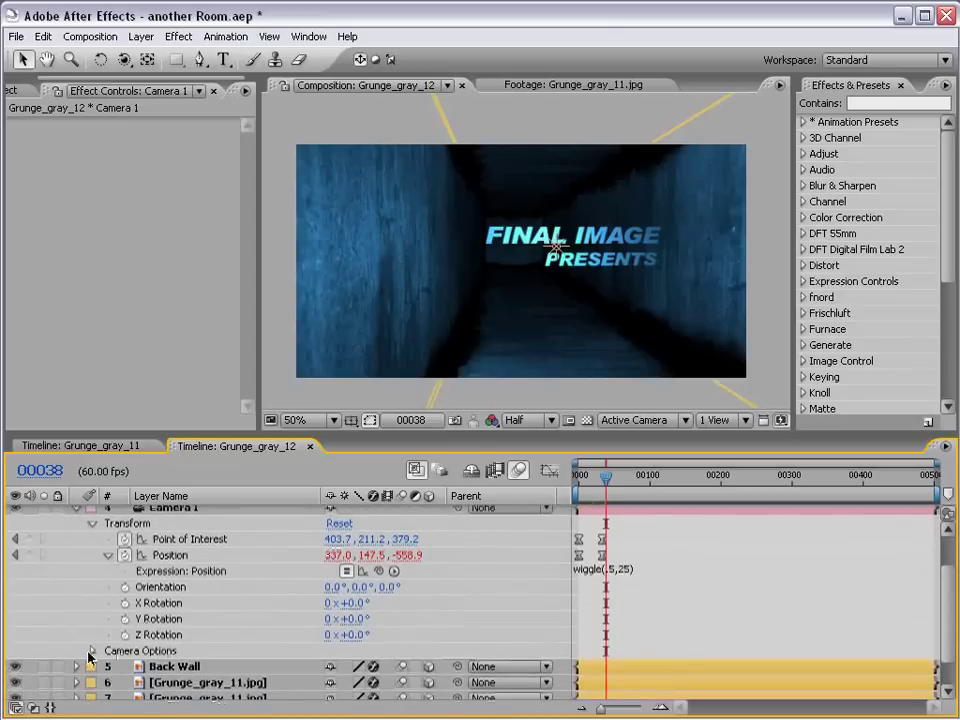
{"action": "left_click", "coordinate": [90, 651]}
{"action": "scroll", "coordinate": [940, 600], "scroll_direction": "down", "scroll_amount": 2}
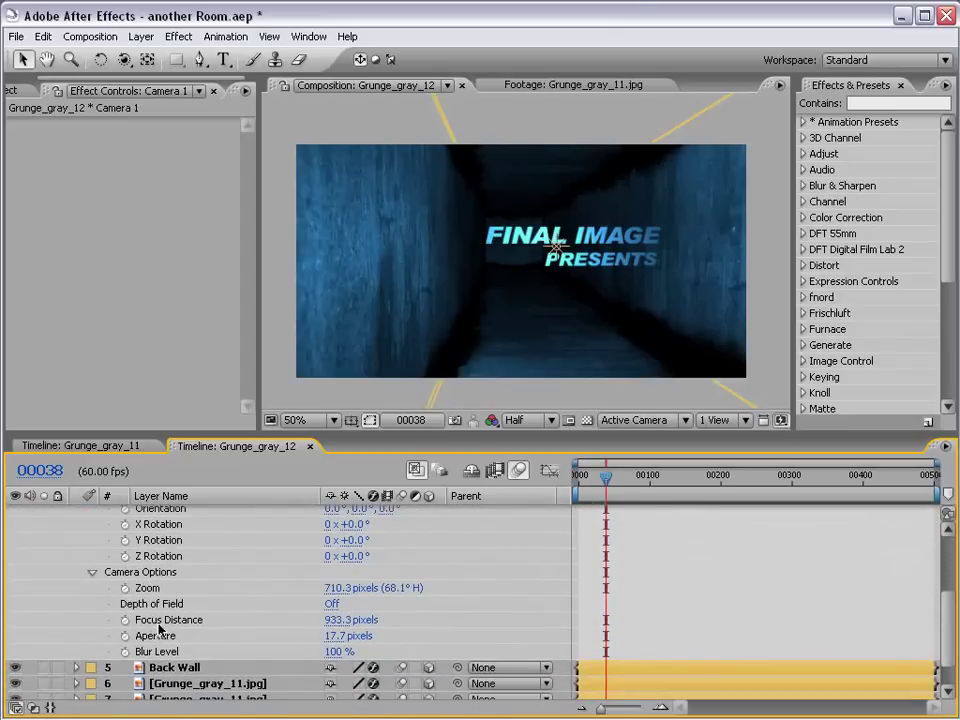
{"action": "left_click", "coordinate": [332, 607]}
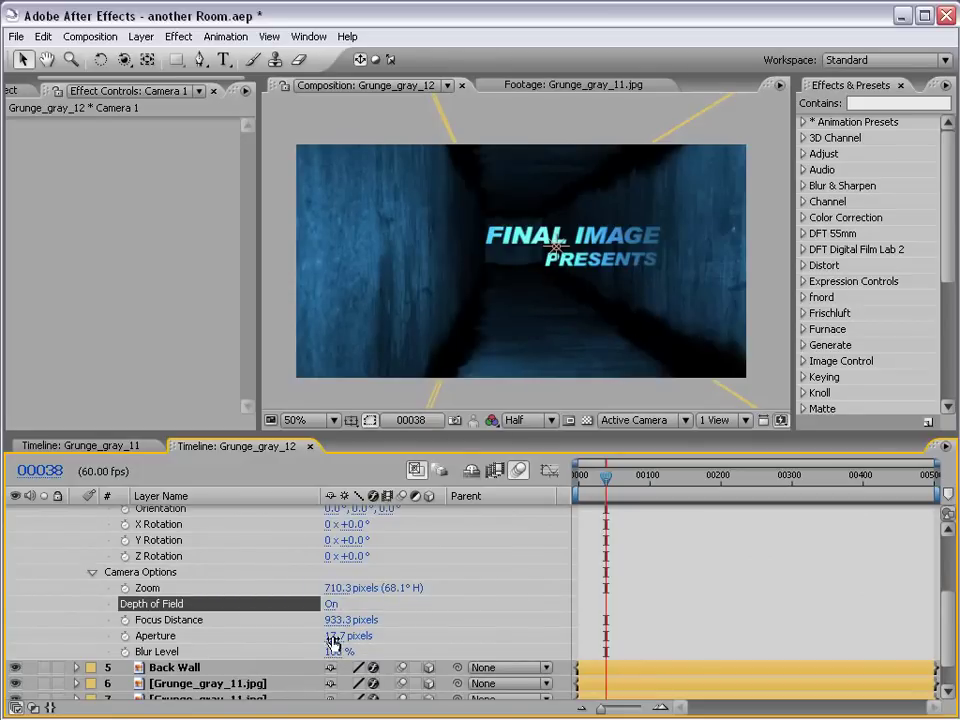
{"action": "mouse_move", "coordinate": [334, 641]}
{"action": "left_mouse_down"}
{"action": "mouse_move", "coordinate": [570, 606]}
{"action": "mouse_move", "coordinate": [422, 625]}
{"action": "left_mouse_up"}
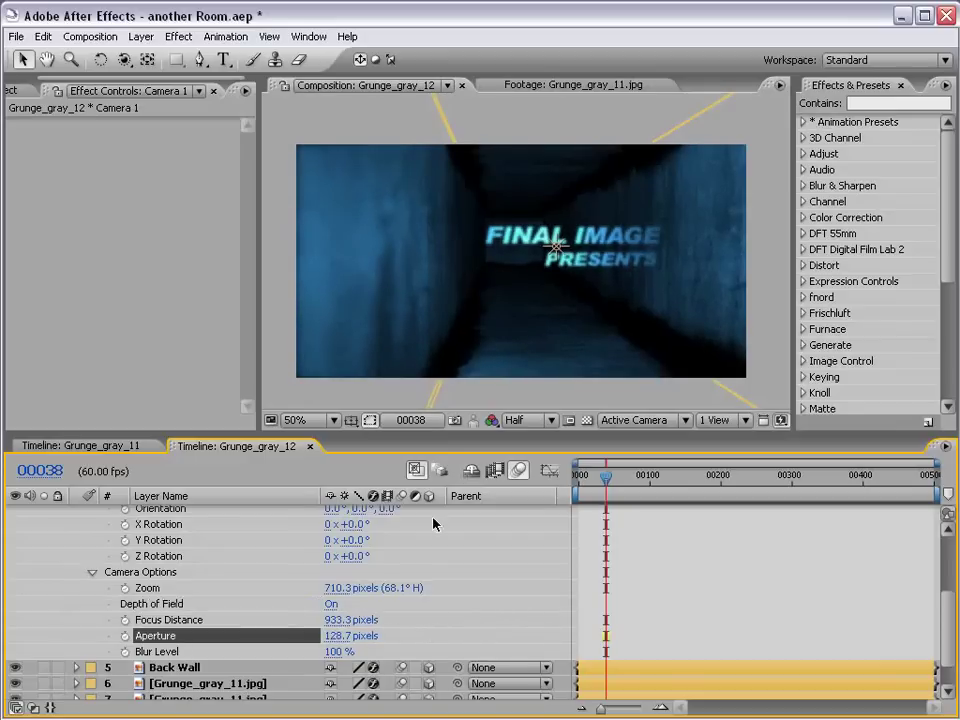
{"action": "mouse_move", "coordinate": [338, 651]}
{"action": "left_mouse_down"}
{"action": "mouse_move", "coordinate": [422, 650]}
{"action": "mouse_move", "coordinate": [400, 651]}
{"action": "left_mouse_up"}
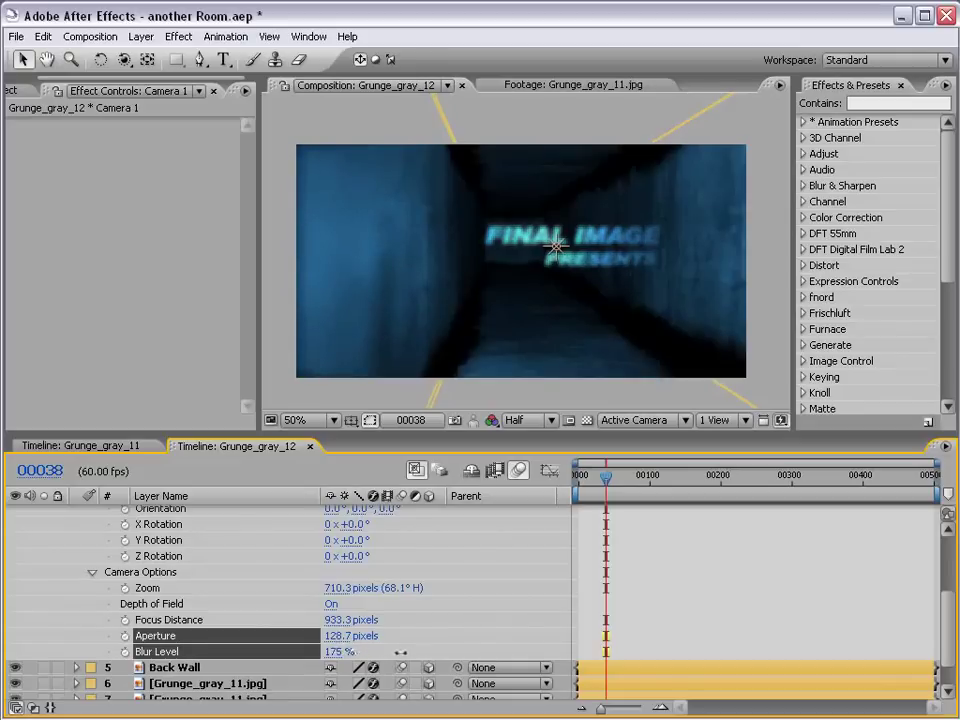
{"action": "left_click", "coordinate": [709, 574]}
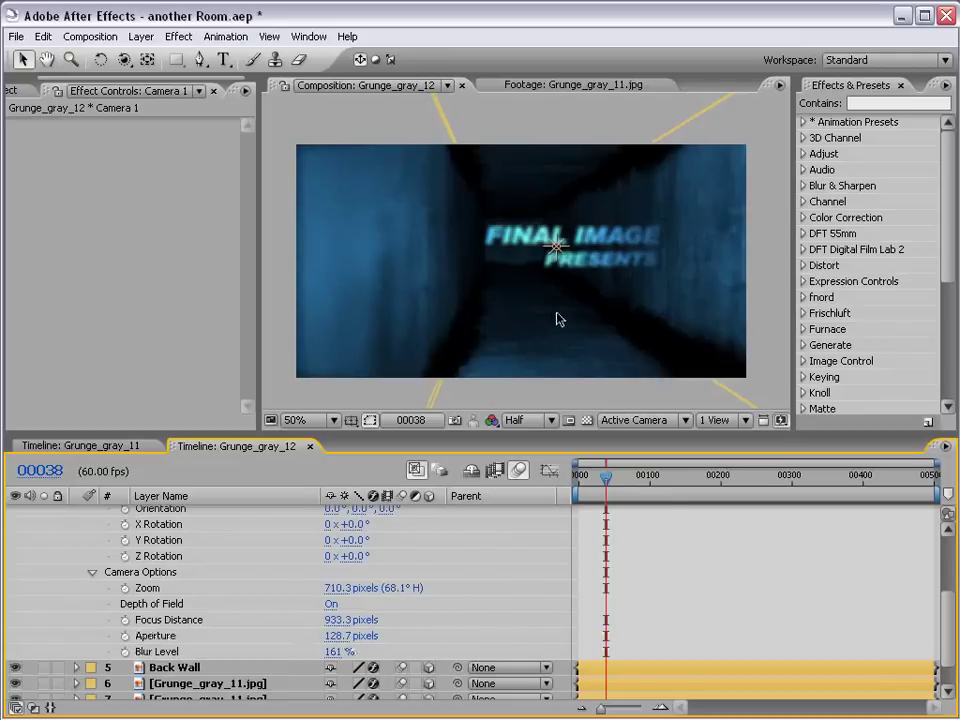
{"action": "key", "text": "grave"}
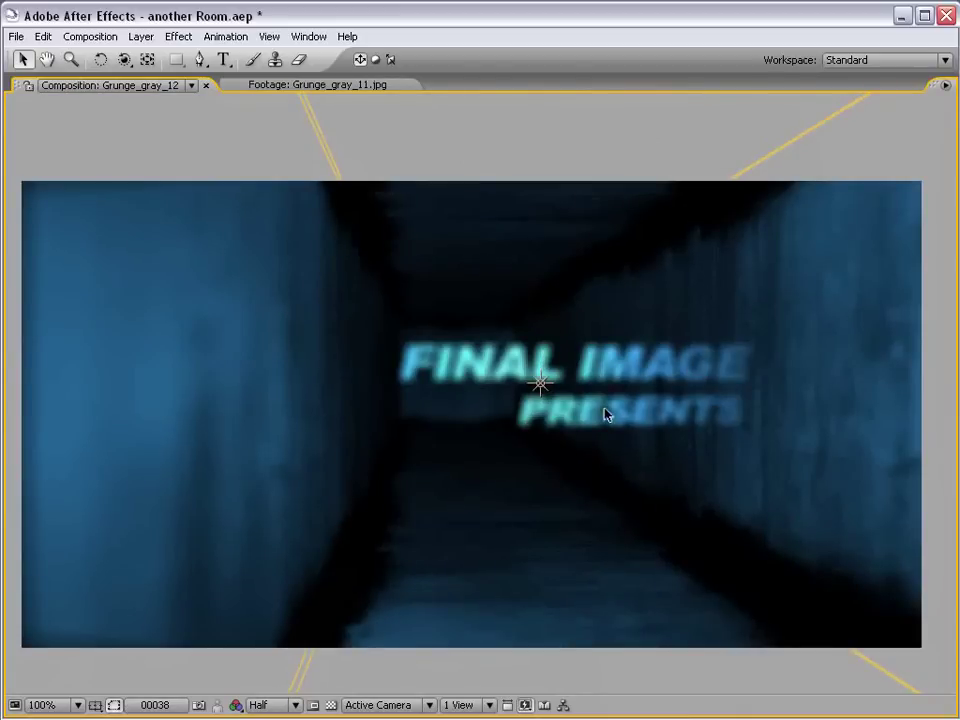
- Scrub Camera 1's Focus Distance from 1040.3 down to about 570 pixels, checking sharpness
{"action": "key", "text": "grave"}
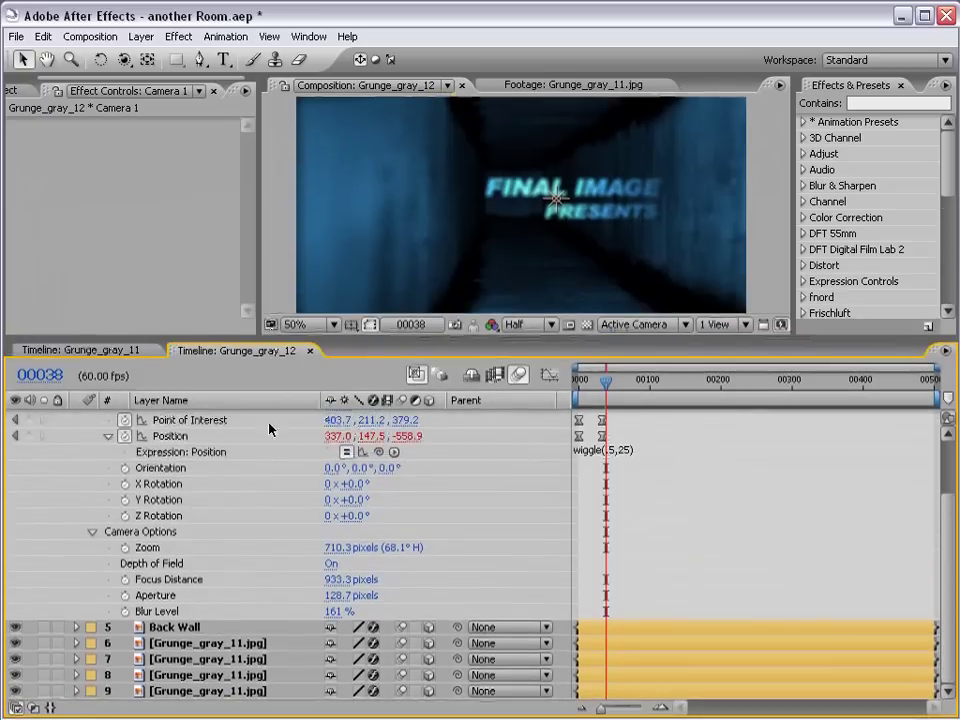
{"action": "scroll", "coordinate": [272, 455], "scroll_direction": "up", "scroll_amount": 1}
{"action": "scroll", "coordinate": [281, 448], "scroll_direction": "up", "scroll_amount": 1}
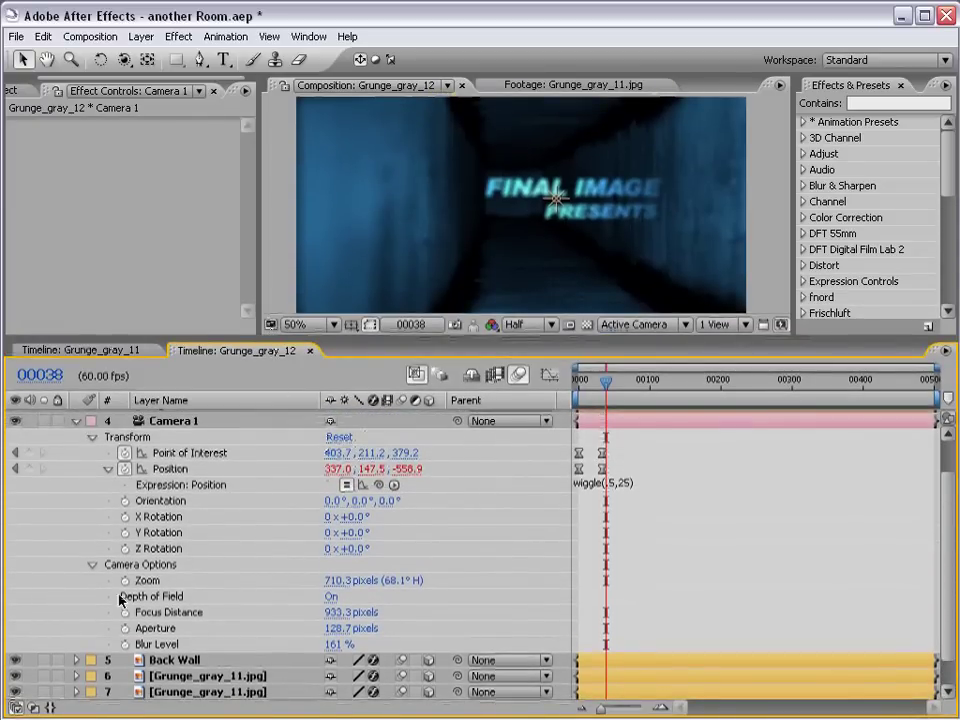
{"action": "mouse_move", "coordinate": [350, 612]}
{"action": "left_mouse_down"}
{"action": "mouse_move", "coordinate": [424, 600]}
{"action": "mouse_move", "coordinate": [54, 598]}
{"action": "left_mouse_up"}
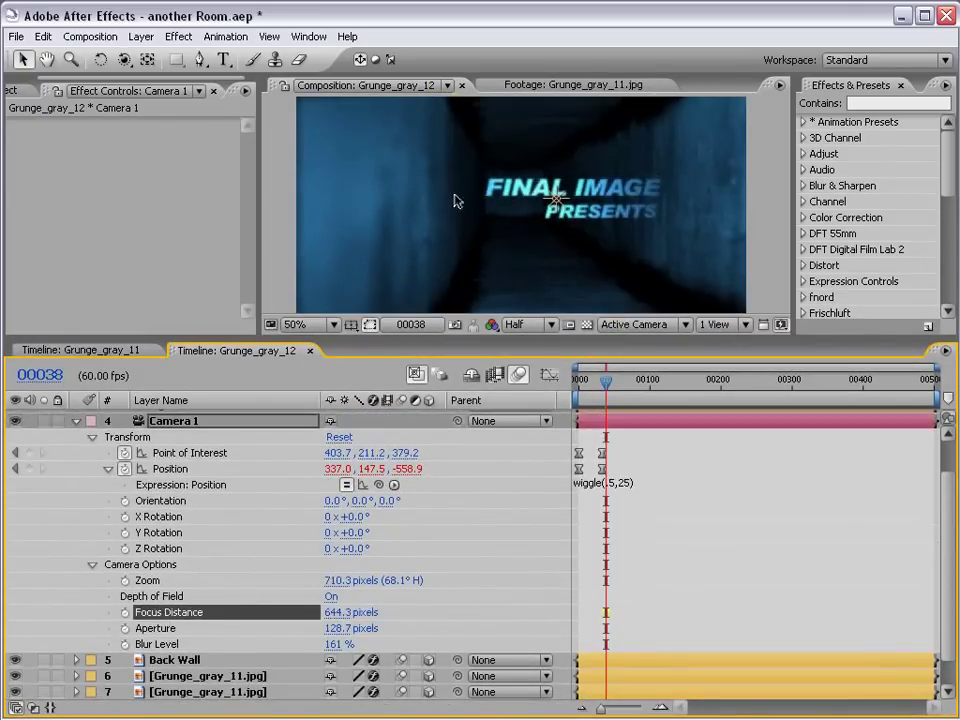
{"action": "key", "text": "period"}
{"action": "key", "text": "comma"}
{"action": "left_click_drag", "start_coordinate": [352, 612], "coordinate": [152, 612]}
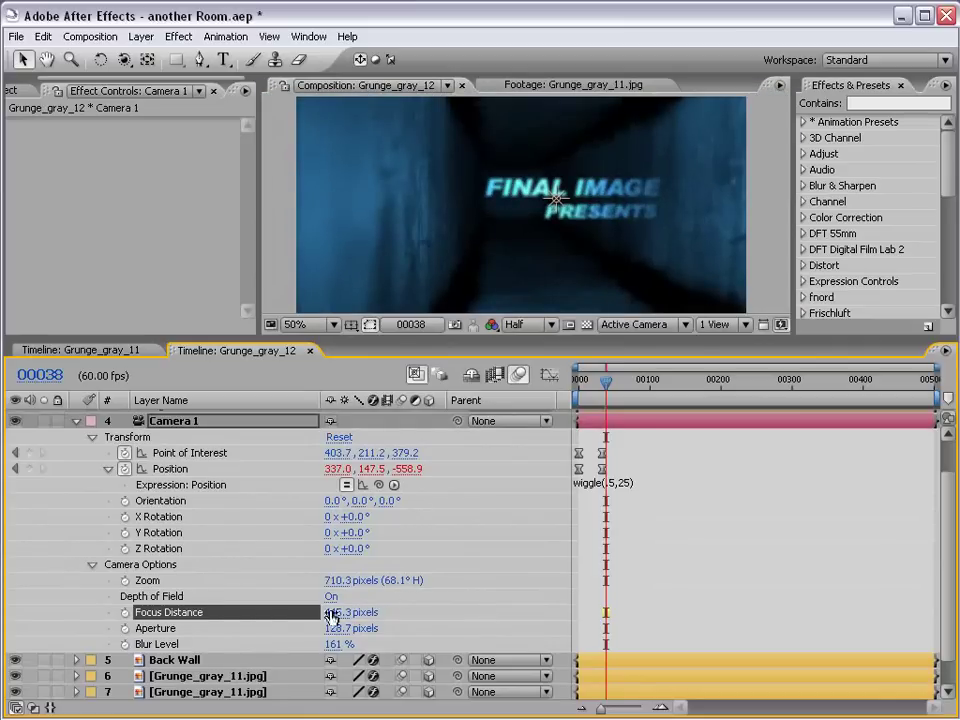
{"action": "left_click_drag", "start_coordinate": [335, 612], "coordinate": [417, 606]}
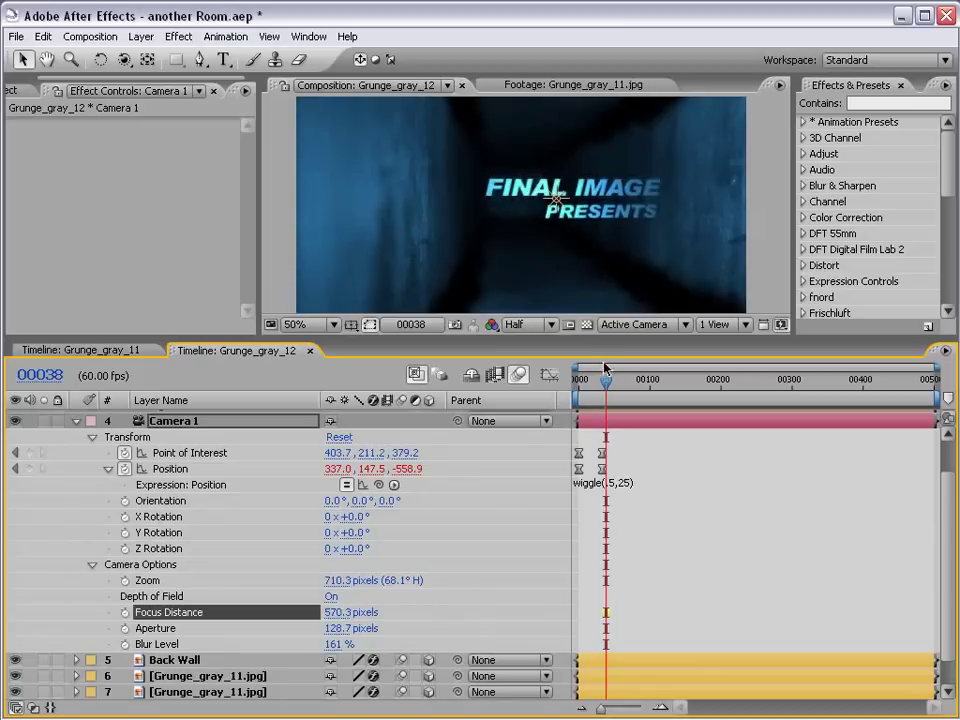
{"action": "key", "text": "grave"}
{"action": "key", "text": "period"}
{"action": "key", "text": "comma"}
{"action": "key", "text": "grave"}
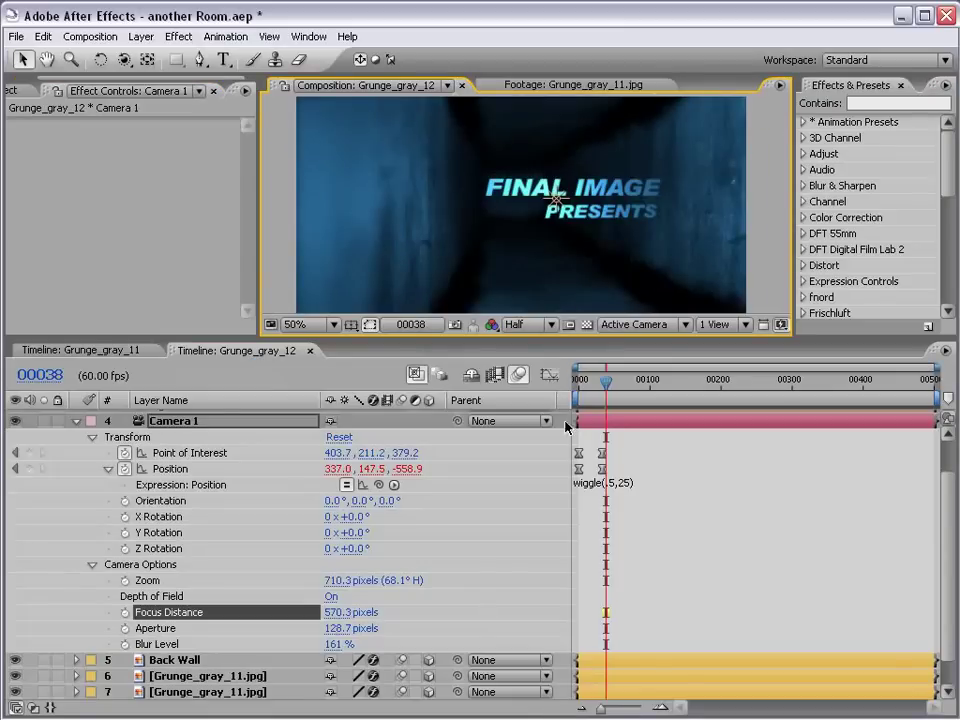
{"action": "scroll", "coordinate": [600, 480], "scroll_direction": "up", "scroll_amount": 2}
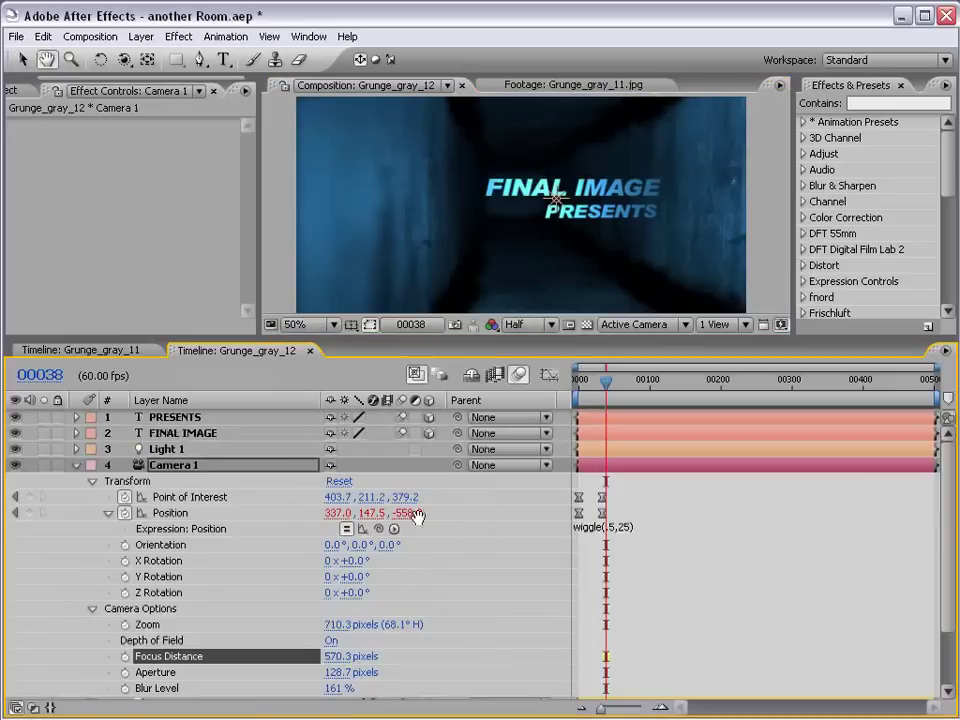
- Drive Focus Distance with a length() expression between FINAL IMAGE's Position and Camera 1's Position
{"action": "left_click", "coordinate": [190, 433]}
{"action": "key", "text": "p"}
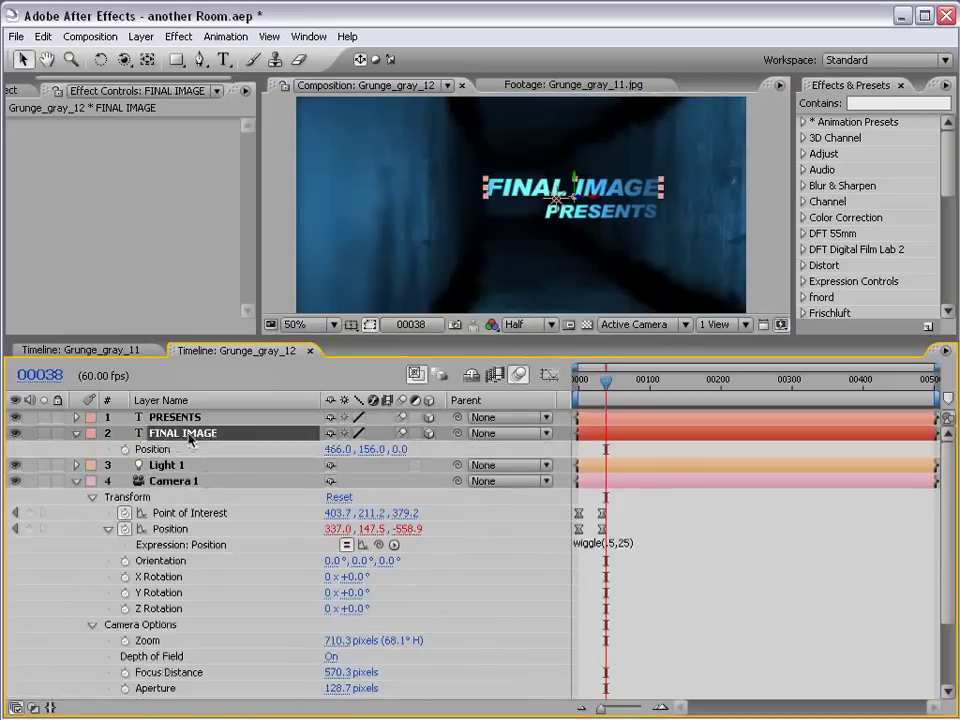
{"action": "scroll", "coordinate": [161, 456], "scroll_direction": "down", "scroll_amount": 1}
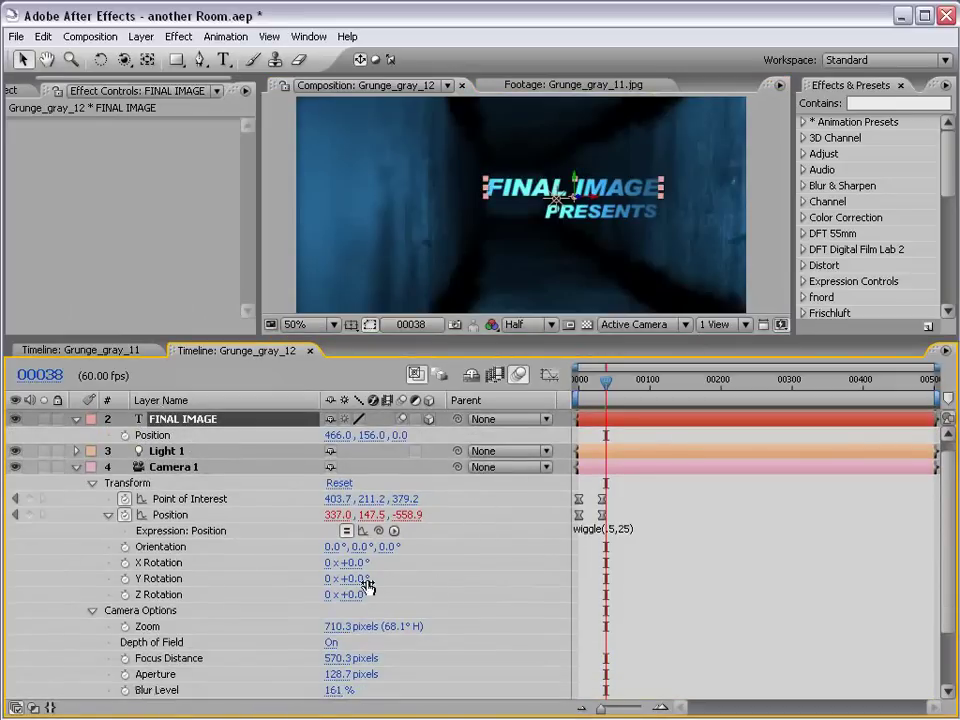
{"action": "left_click", "coordinate": [125, 658], "text": "alt"}
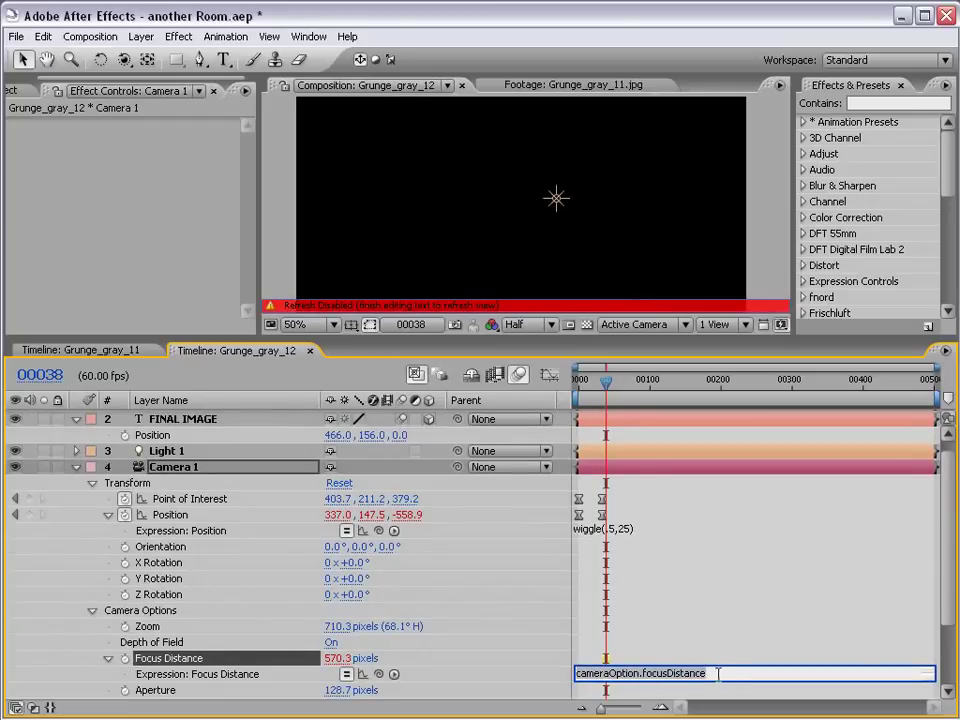
{"action": "key", "text": "BackSpace"}
{"action": "type", "text": "length("}
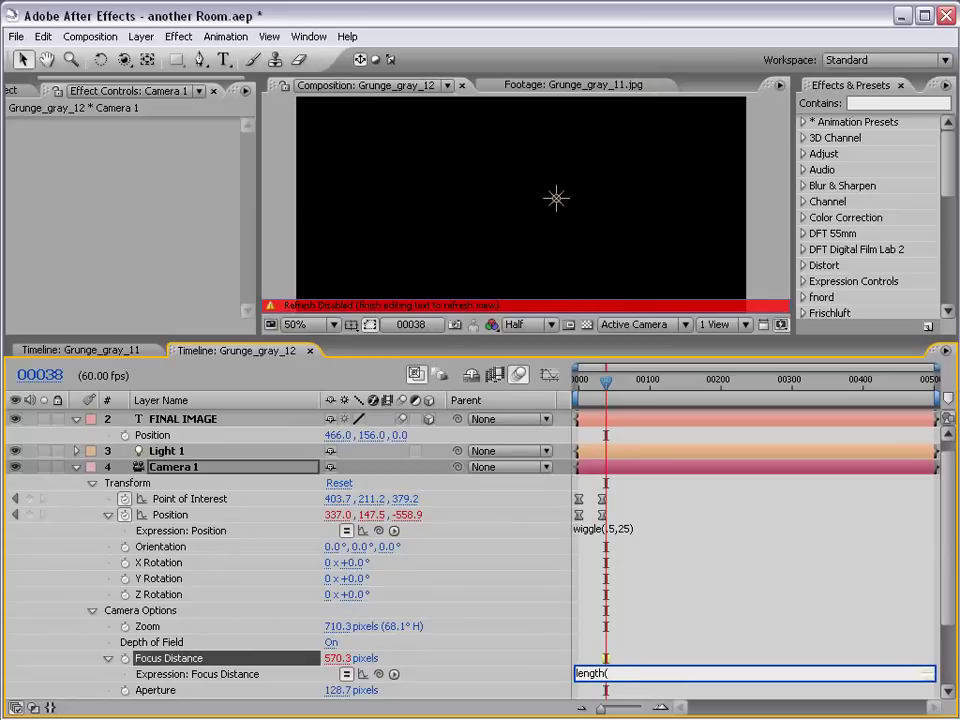
{"action": "left_click_drag", "start_coordinate": [378, 674], "coordinate": [172, 441]}
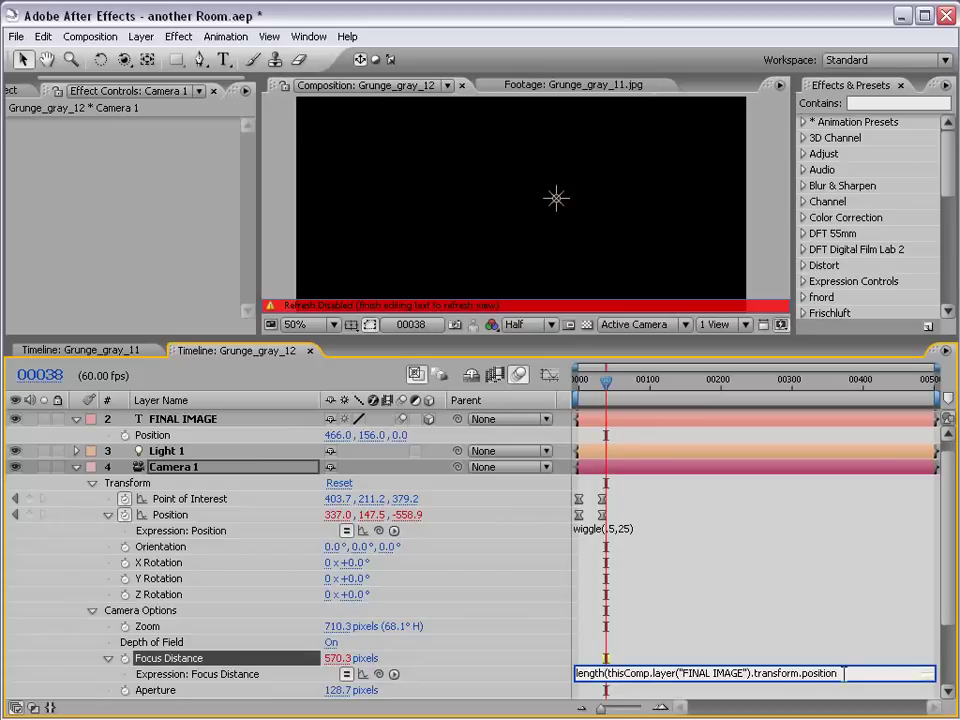
{"action": "mouse_move", "coordinate": [378, 674]}
{"action": "left_mouse_down"}
{"action": "mouse_move", "coordinate": [284, 476]}
{"action": "mouse_move", "coordinate": [168, 524]}
{"action": "left_mouse_up"}
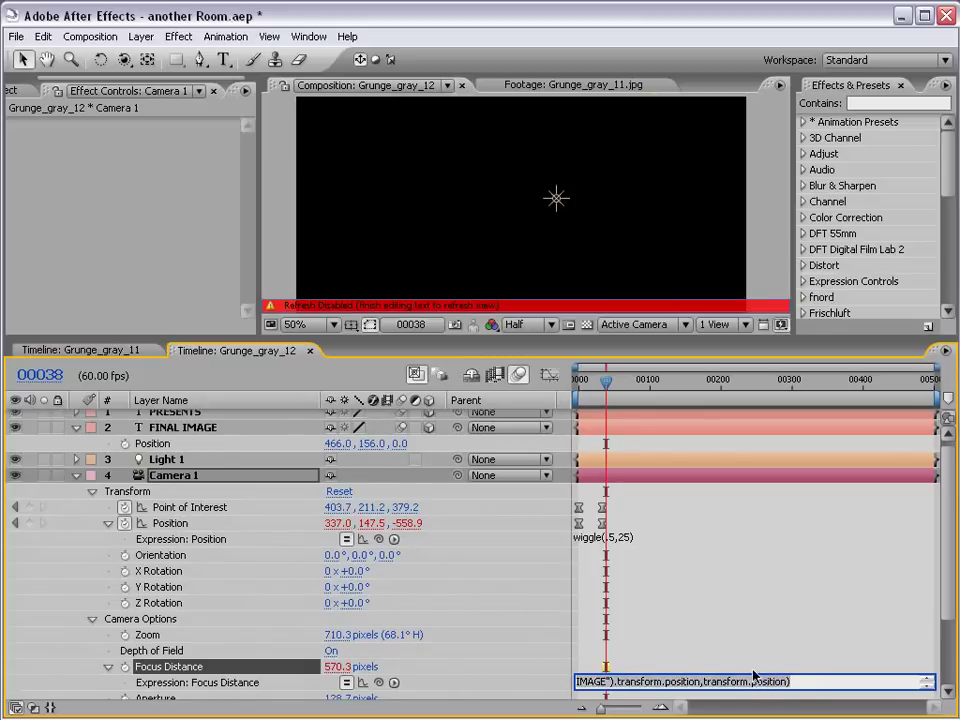
{"action": "key", "text": "KP_Enter"}
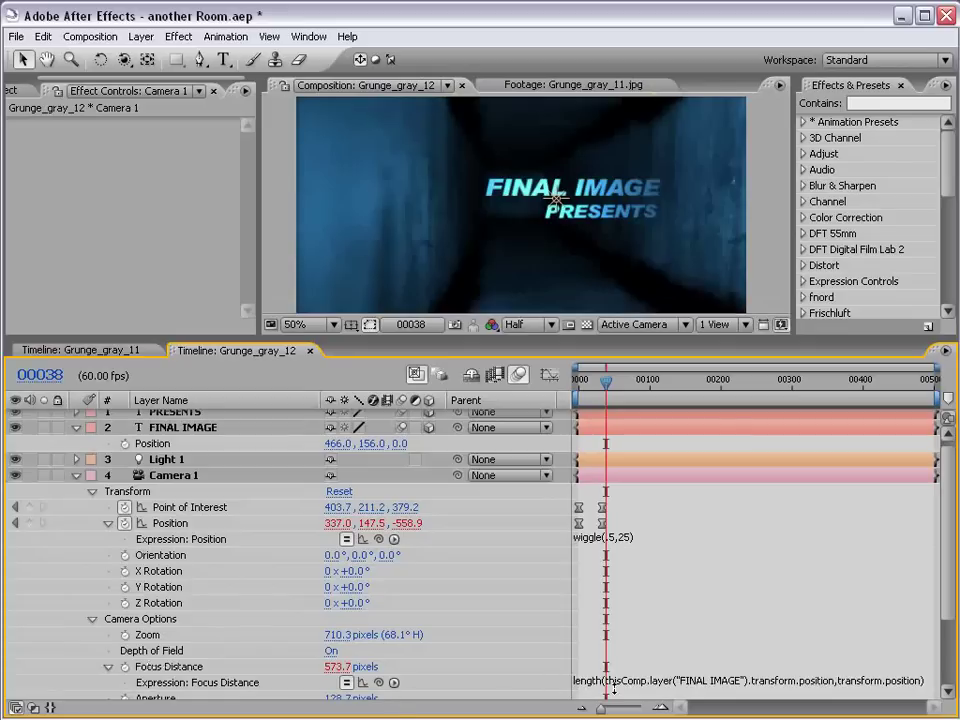
- From the first frame, RAM-preview the camera push at Full resolution in a maximized viewer
{"action": "left_click", "coordinate": [592, 682]}
{"action": "left_click_drag", "start_coordinate": [606, 381], "coordinate": [591, 388]}
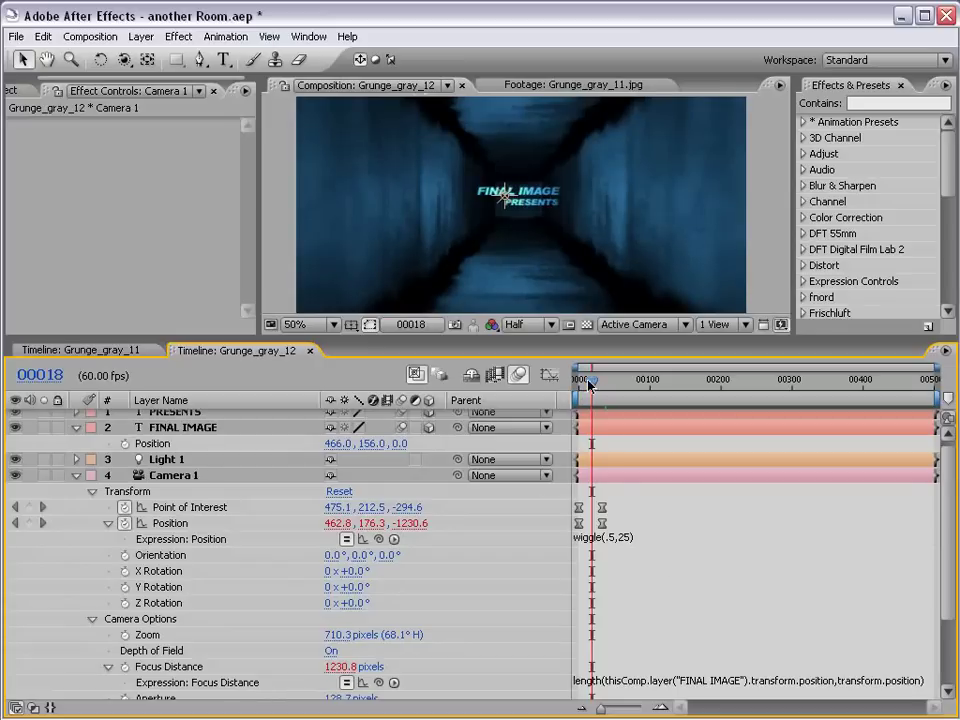
{"action": "key", "text": "Page_Up"}
{"action": "key", "text": "Page_Up"}
{"action": "key", "text": "Page_Up"}
{"action": "key", "text": "Page_Up"}
{"action": "key", "text": "Page_Up"}
{"action": "key", "text": "Page_Up"}
{"action": "key", "text": "Page_Up"}
{"action": "key", "text": "Page_Up"}
{"action": "key", "text": "Page_Up"}
{"action": "key", "text": "Page_Up"}
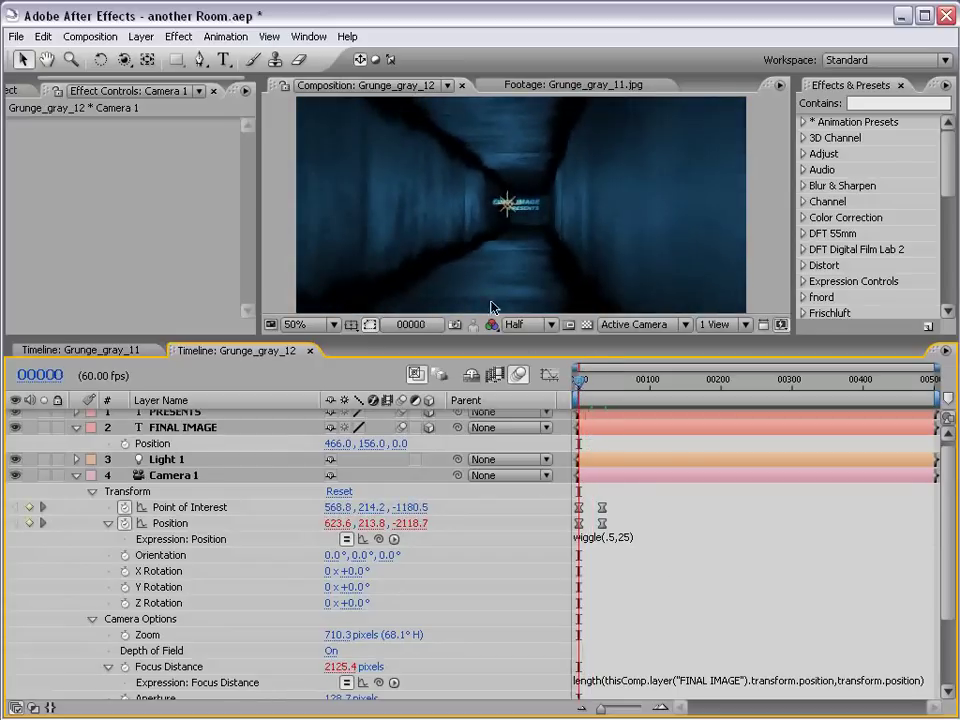
{"action": "key", "text": "grave"}
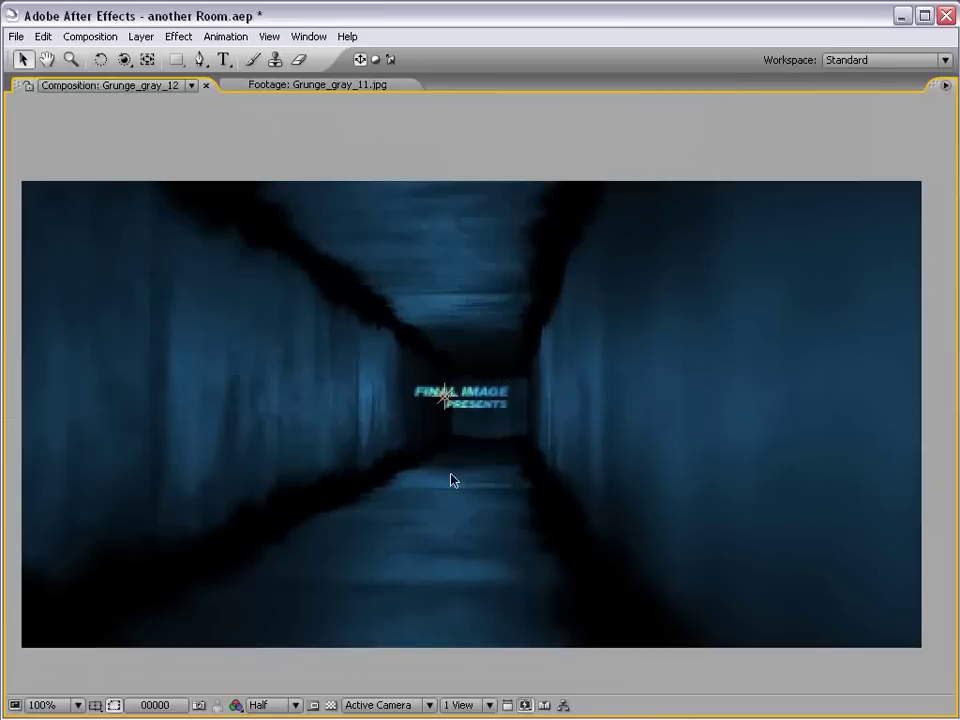
{"action": "left_click", "coordinate": [270, 705]}
{"action": "left_click", "coordinate": [265, 688]}
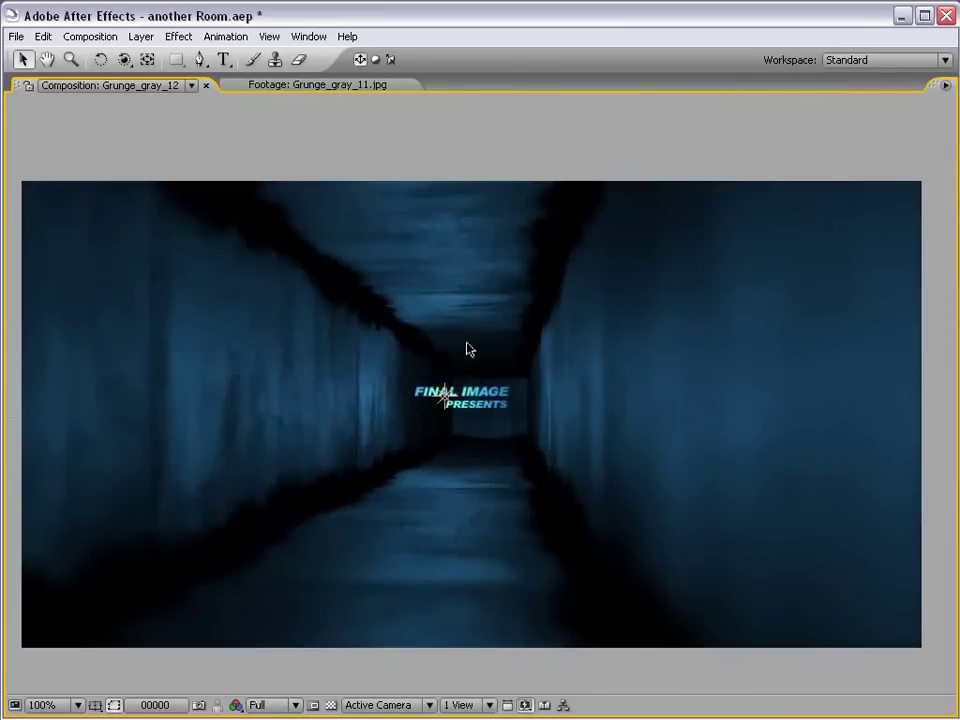
{"action": "key", "text": "grave"}
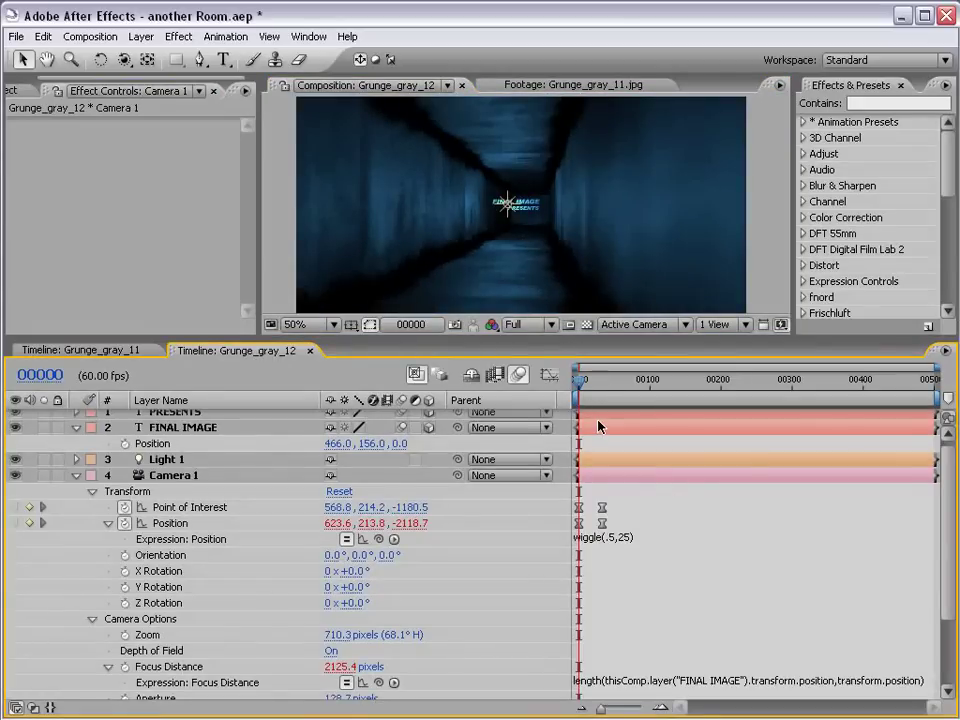
{"action": "key", "text": "grave"}
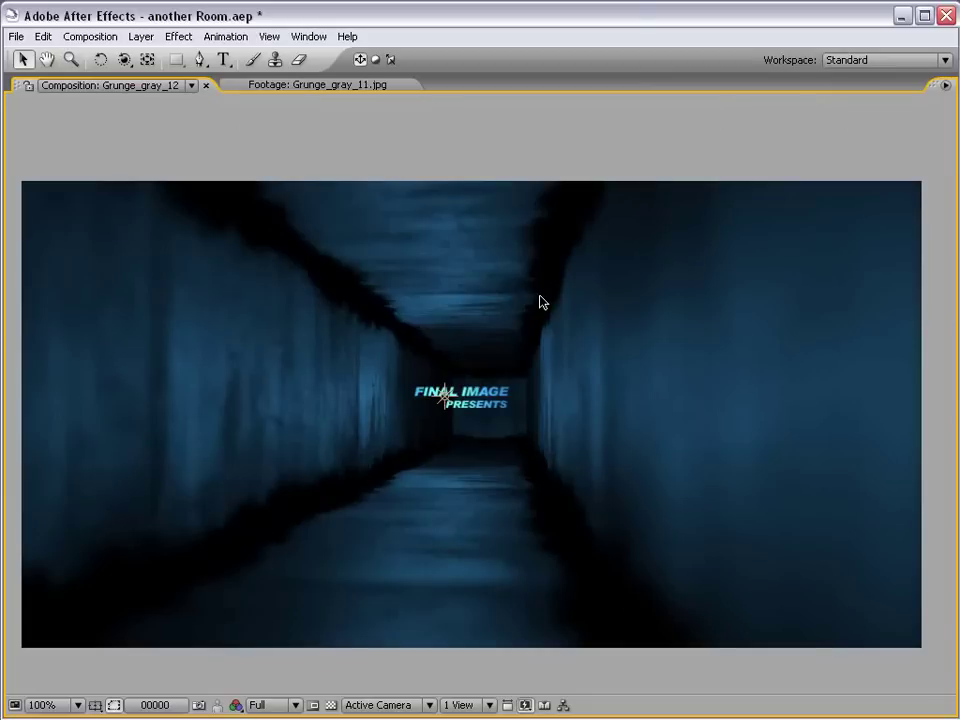
{"action": "key", "text": "KP_0"}
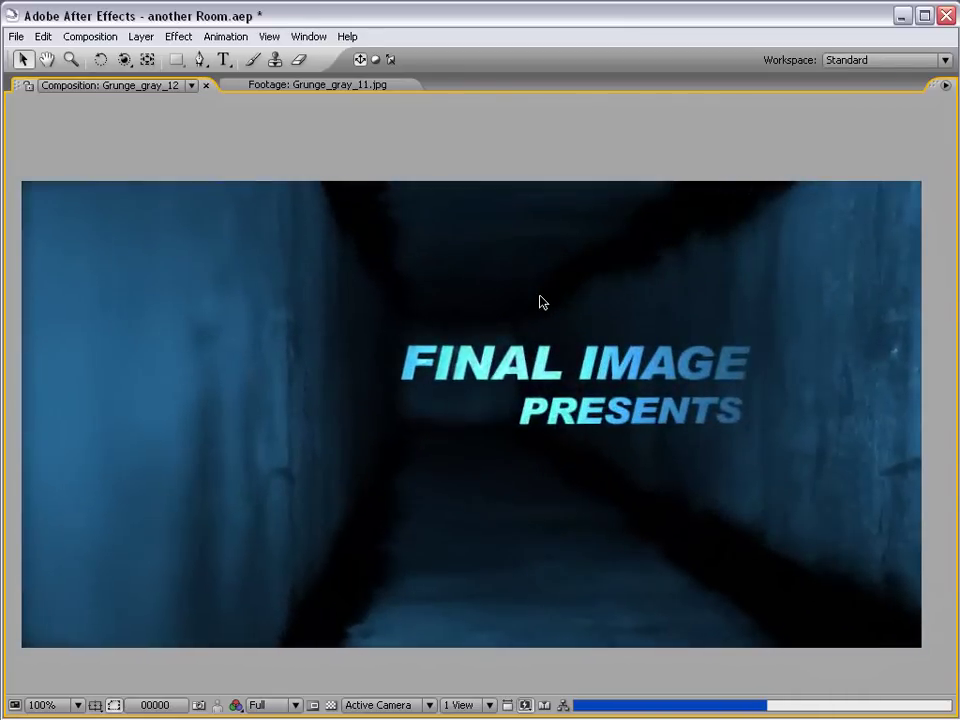
- Change the camera Position expression to wiggle(.75,35)
{"action": "key", "text": "grave"}
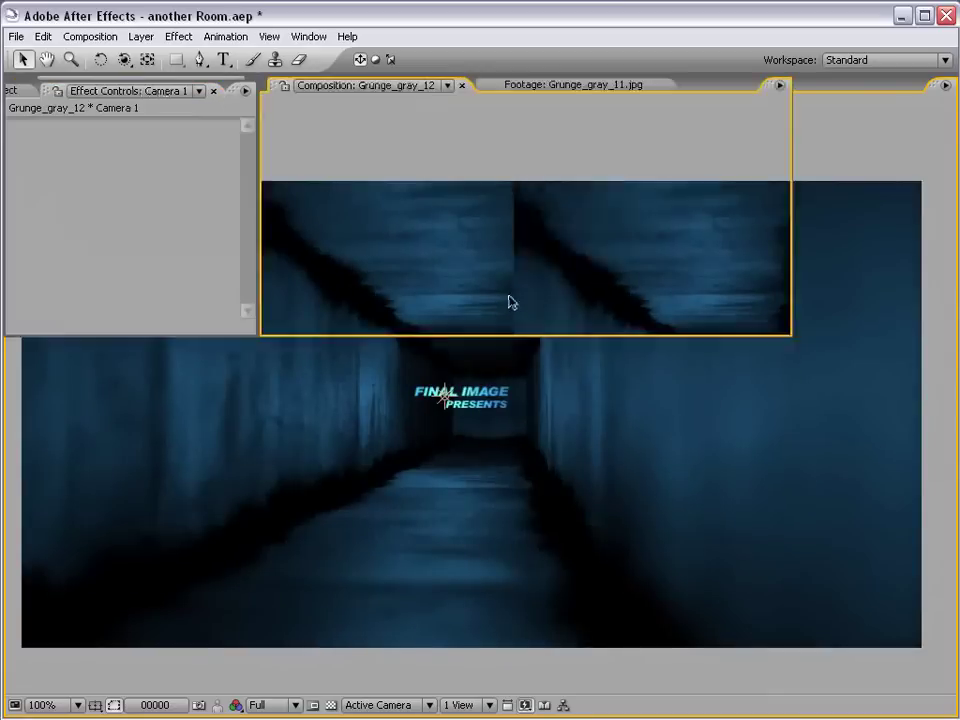
{"action": "left_click", "coordinate": [690, 537]}
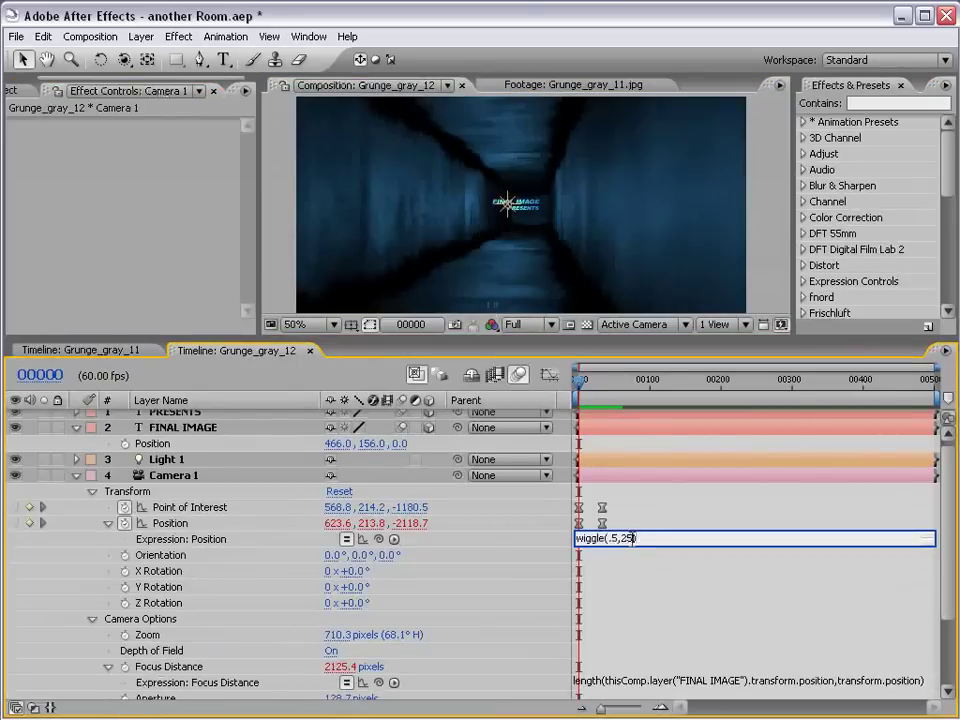
{"action": "type", "text": "35"}
{"action": "left_click", "coordinate": [616, 538]}
{"action": "key", "text": "BackSpace"}
{"action": "type", "text": "75"}
{"action": "double_click", "coordinate": [632, 538]}
{"action": "left_click", "coordinate": [641, 522]}
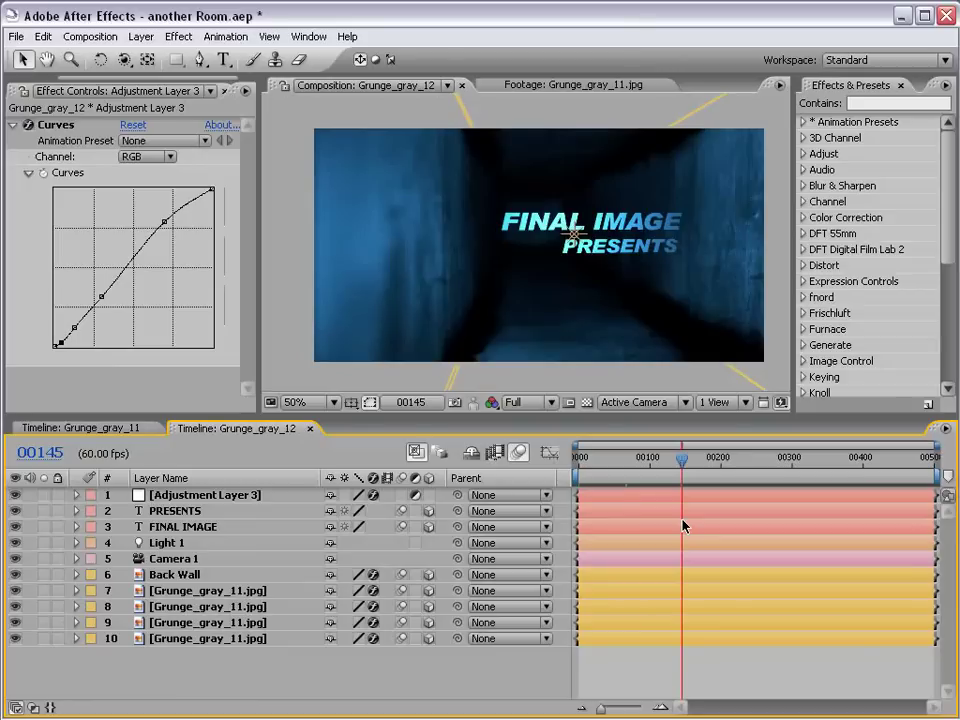
- Deselect all layers, open the Grunge_gray_11 composition and maximize its viewer
{"action": "left_click", "coordinate": [657, 667]}
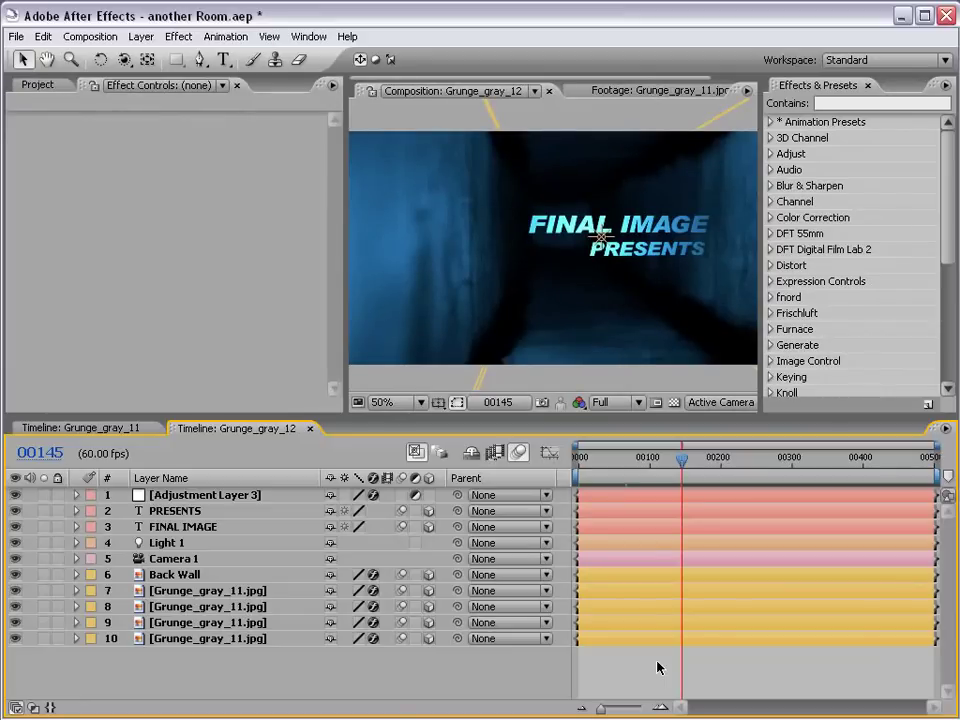
{"action": "left_click", "coordinate": [80, 428]}
{"action": "key", "text": "grave"}
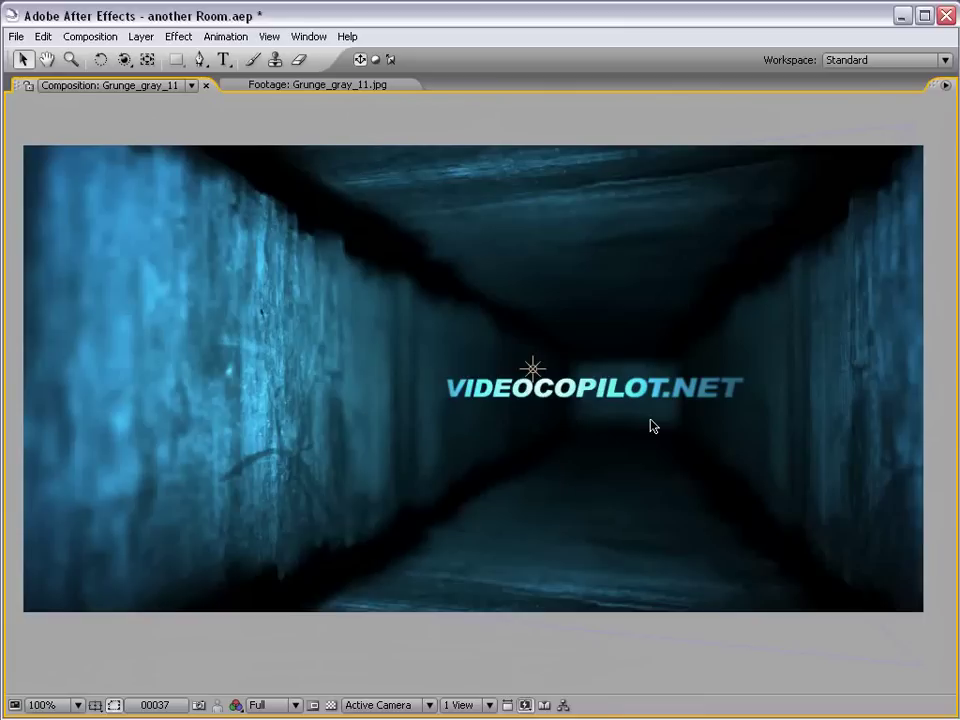
- Orbit the Grunge_gray_11 camera around the VIDEOCOPILOT.NET title
{"action": "key", "text": "c"}
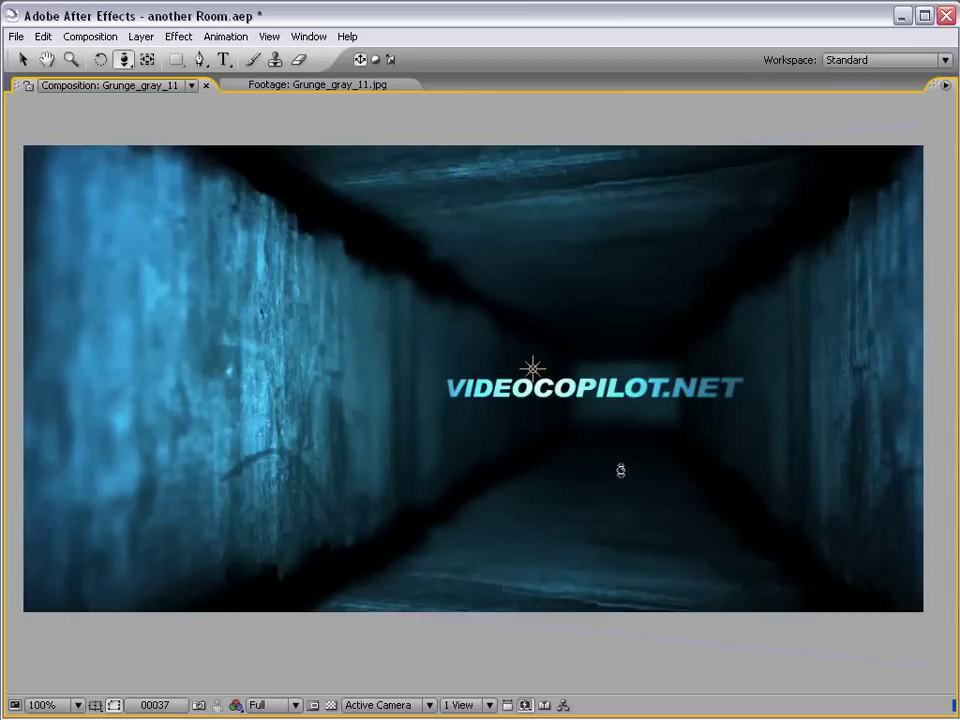
{"action": "left_click_drag", "start_coordinate": [641, 467], "coordinate": [664, 410]}
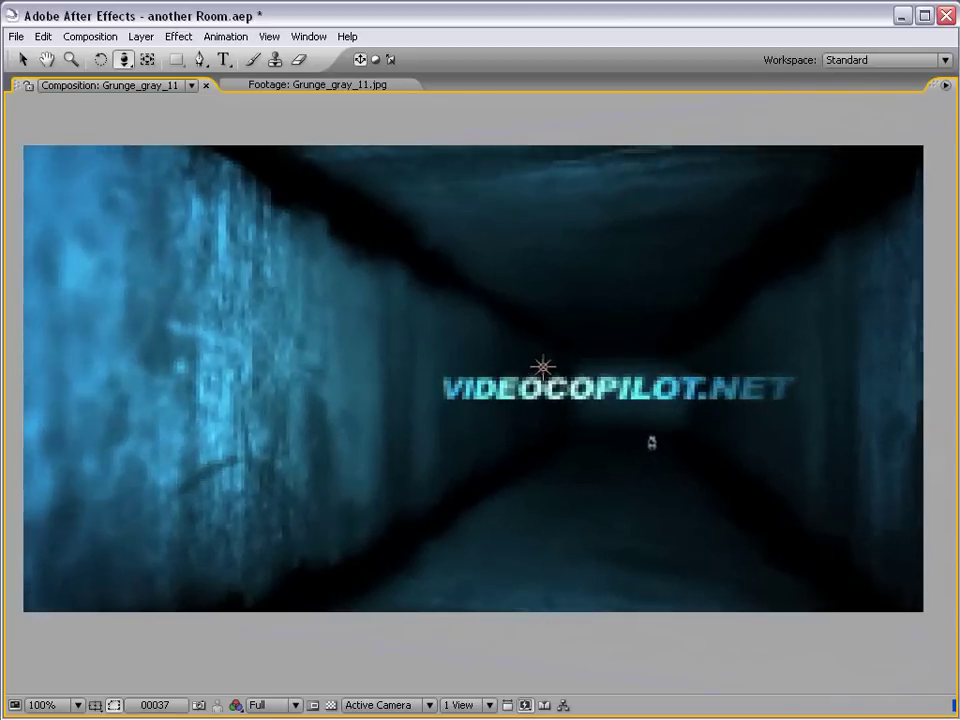